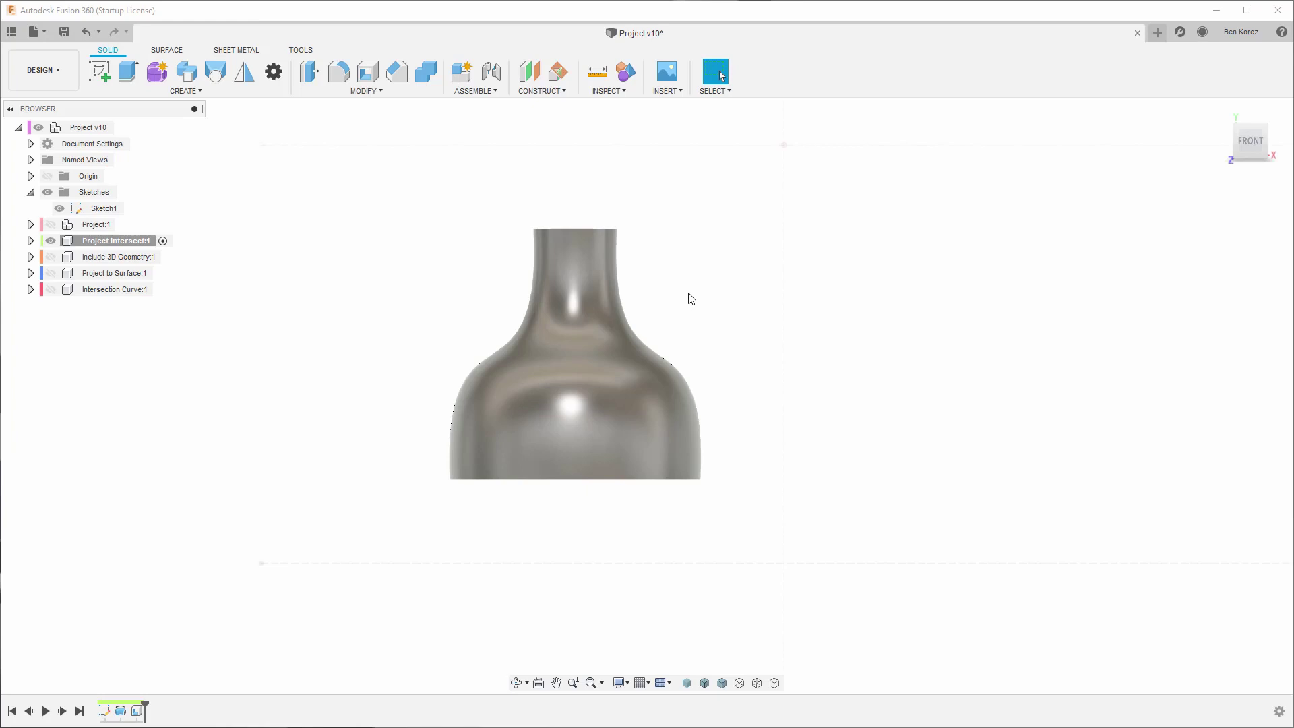
Create a construction plane offset -29 mm from the annular face at the top of the bottle's neck
{"action": "scroll", "coordinate": [598, 333], "scroll_direction": "up", "scroll_amount": 8}
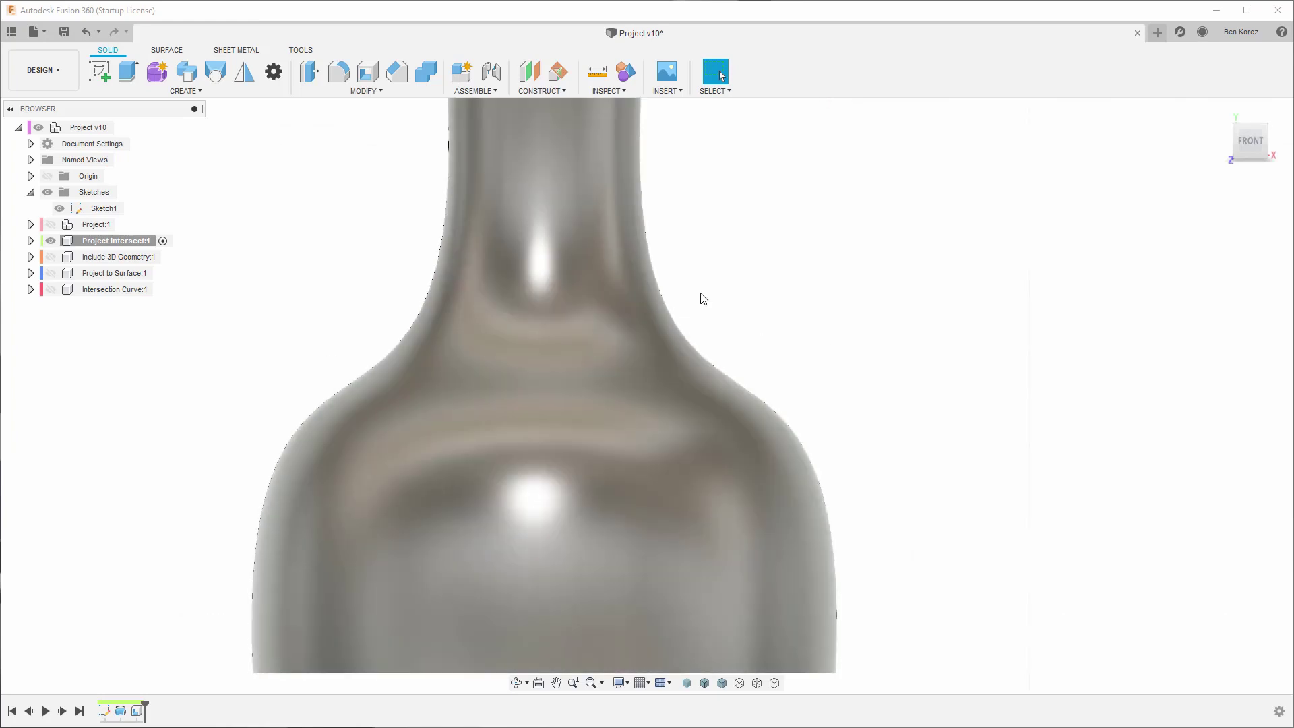
{"action": "scroll", "coordinate": [578, 326], "scroll_direction": "down", "scroll_amount": 3}
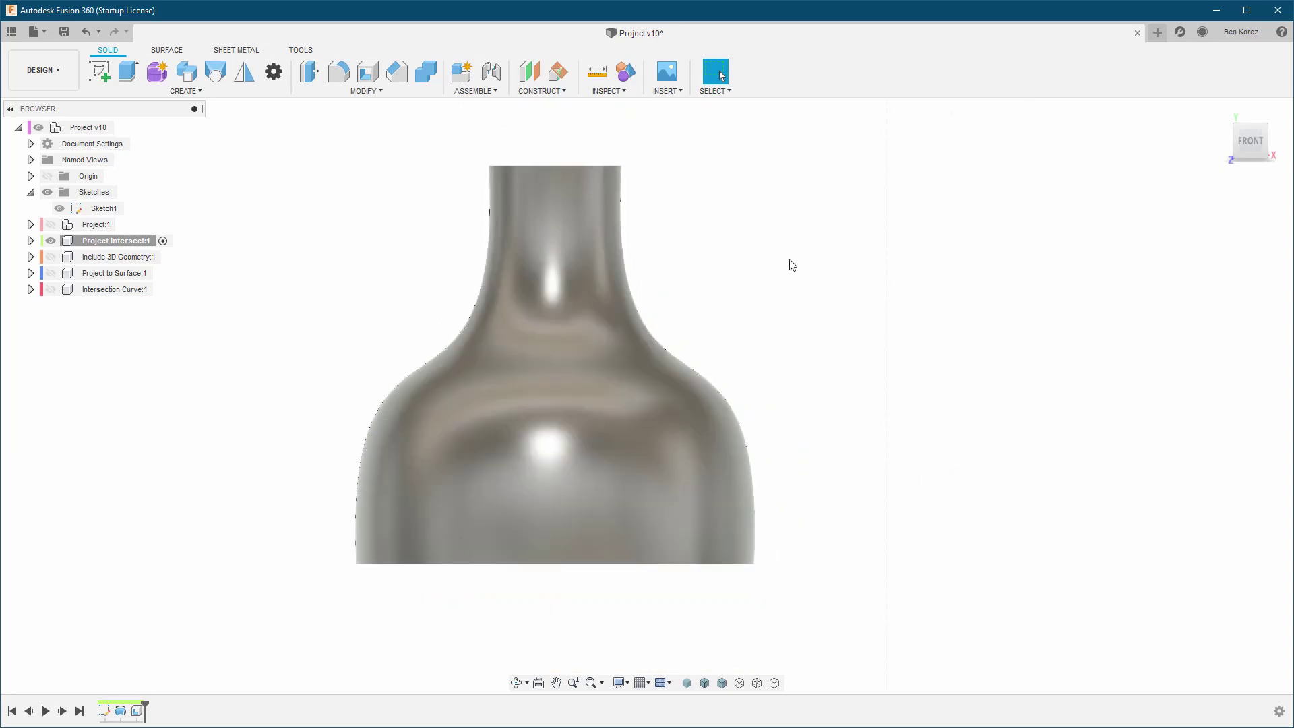
{"action": "left_click", "coordinate": [529, 74]}
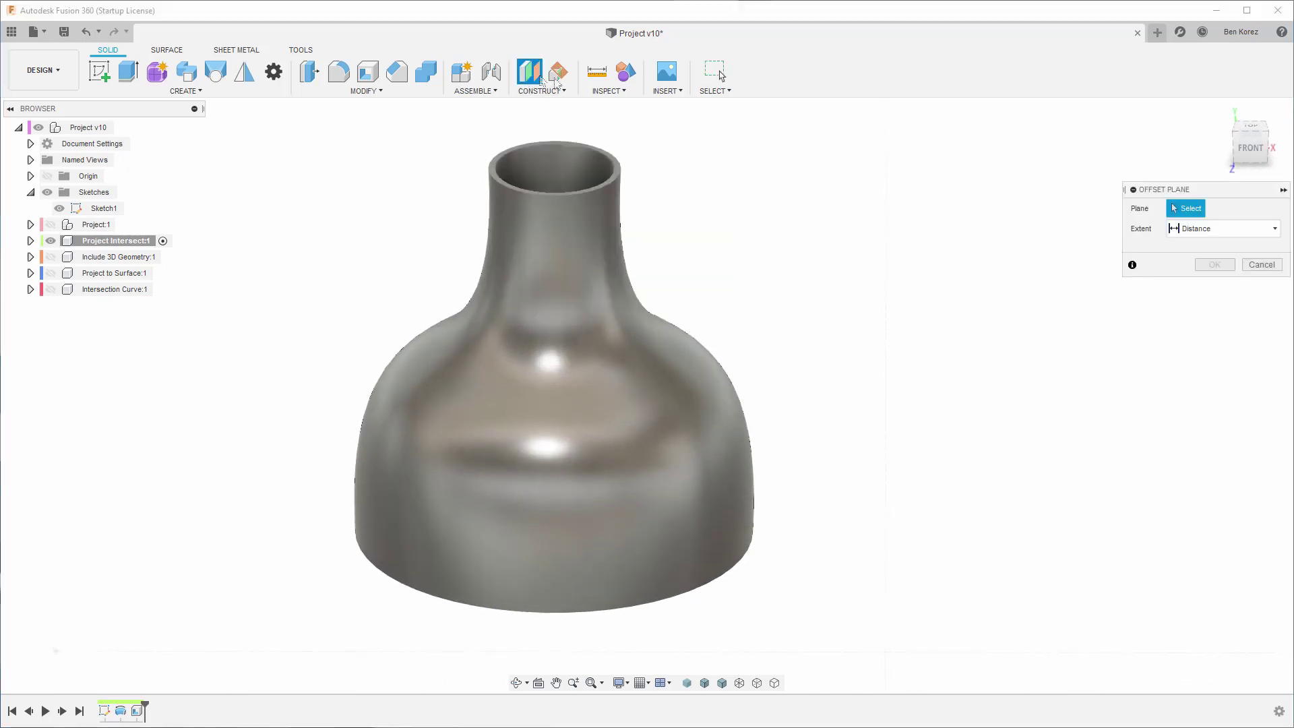
{"action": "left_click", "coordinate": [614, 170]}
{"action": "left_click_drag", "start_coordinate": [606, 166], "coordinate": [629, 345]}
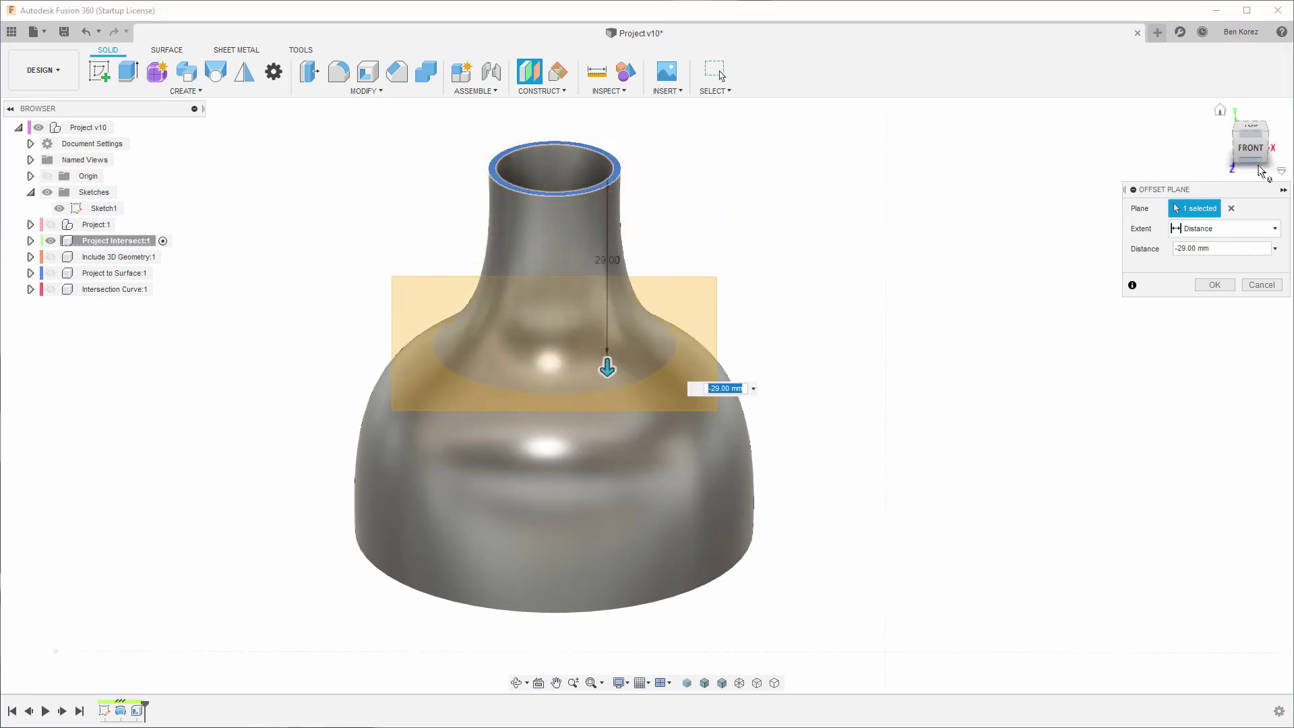
{"action": "left_click", "coordinate": [1259, 168]}
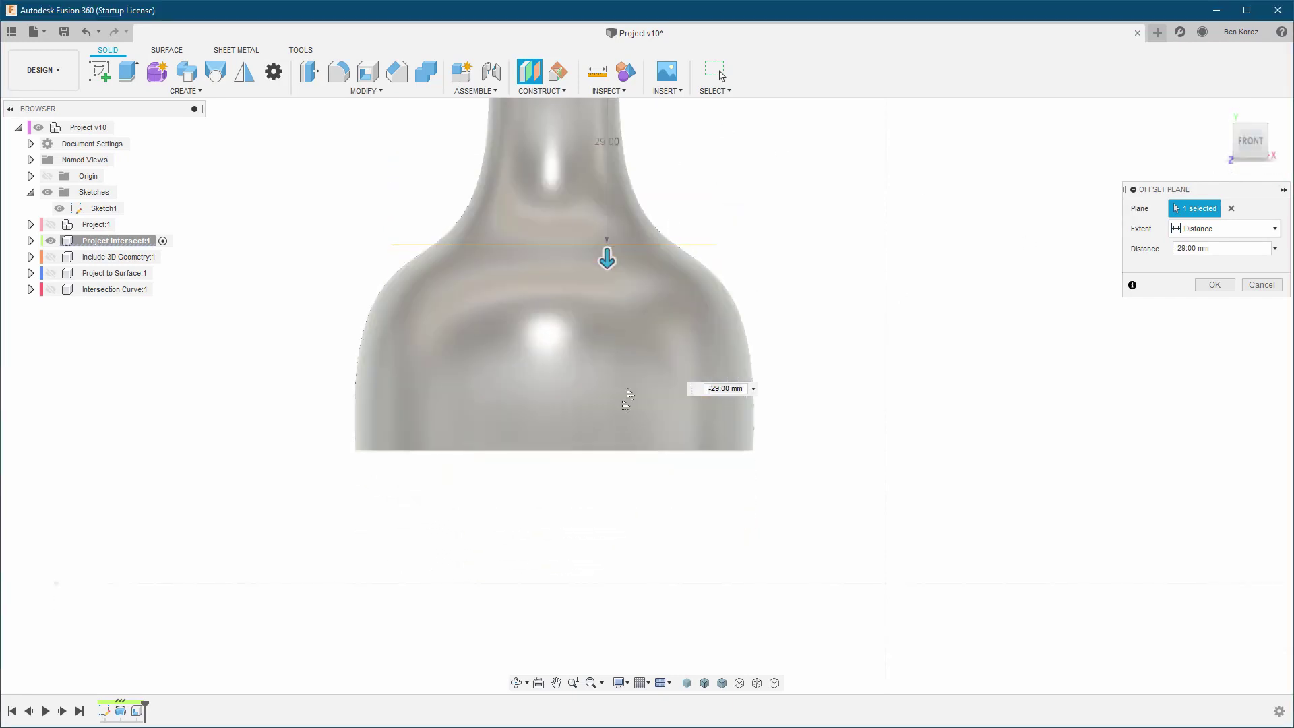
{"action": "scroll", "coordinate": [606, 442], "scroll_direction": "down", "scroll_amount": 2}
{"action": "scroll", "coordinate": [596, 259], "scroll_direction": "up", "scroll_amount": 5}
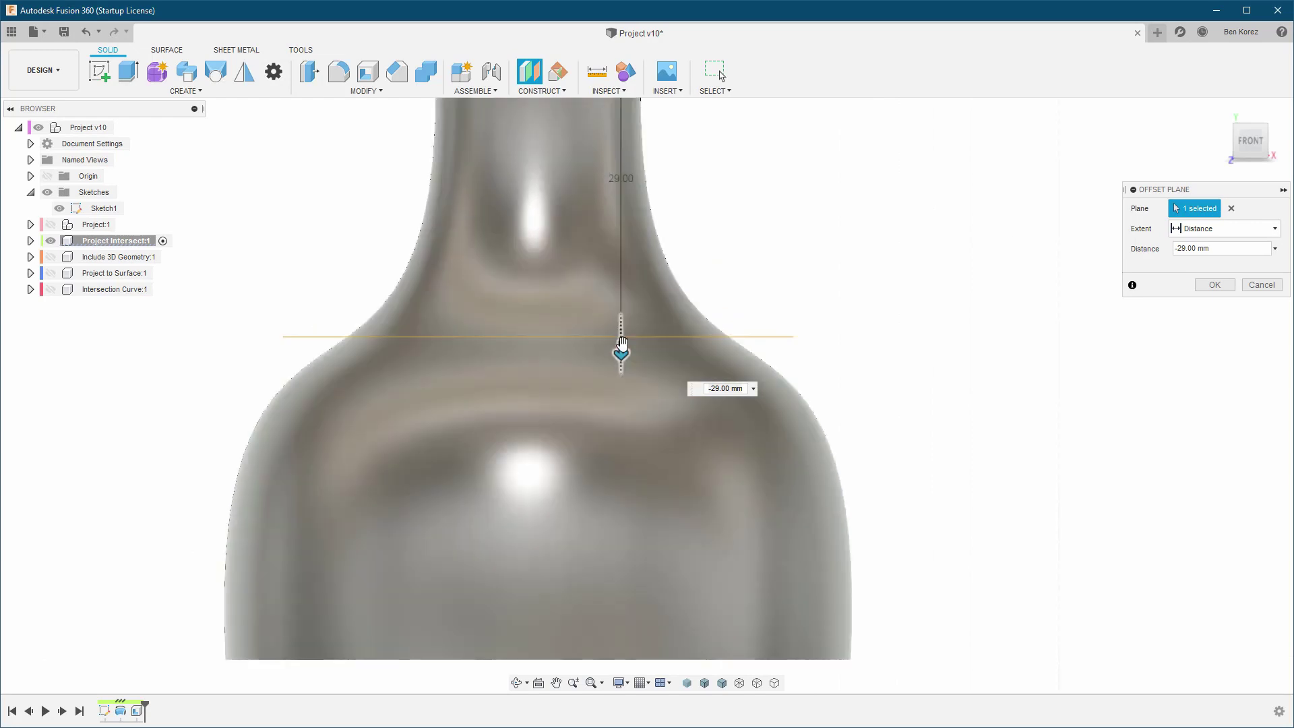
{"action": "left_click", "coordinate": [1209, 285]}
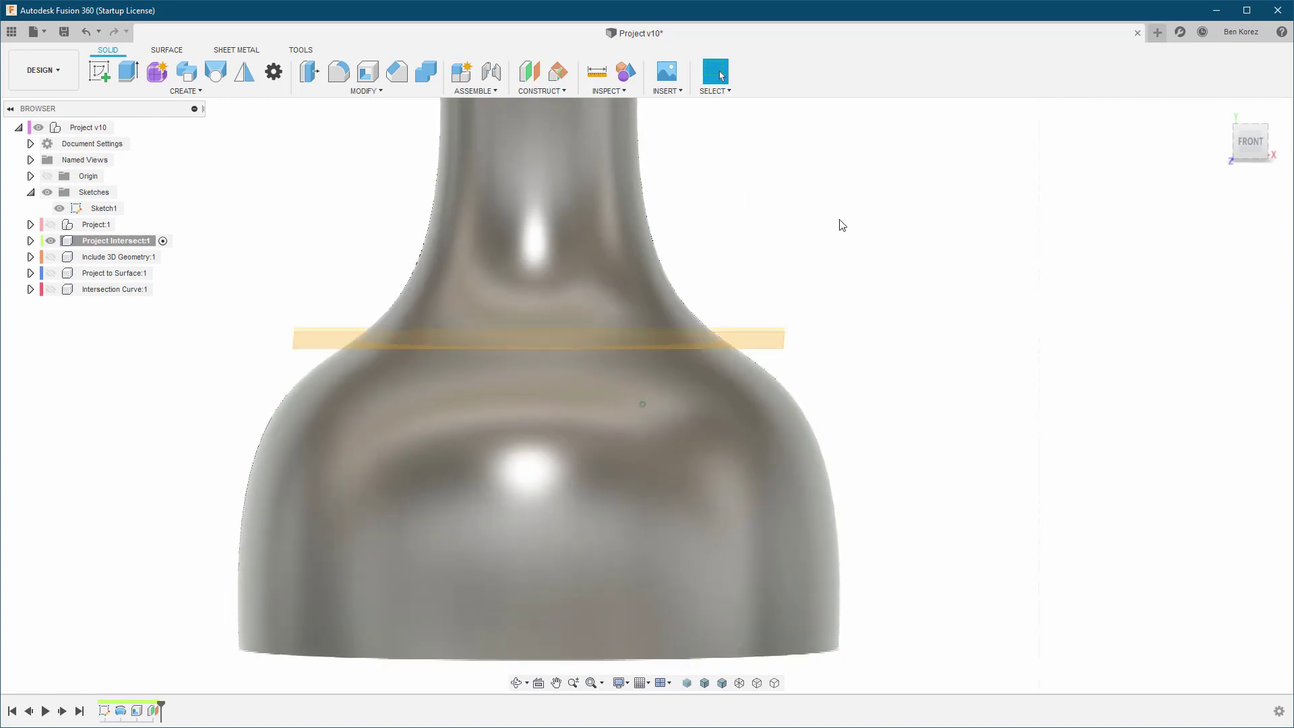
Start a sketch on the offset plane and turn on Slice to cut the bottle at the sketch plane
{"action": "middle_click_drag", "start_coordinate": [840, 220], "coordinate": [840, 220], "text": "shift"}
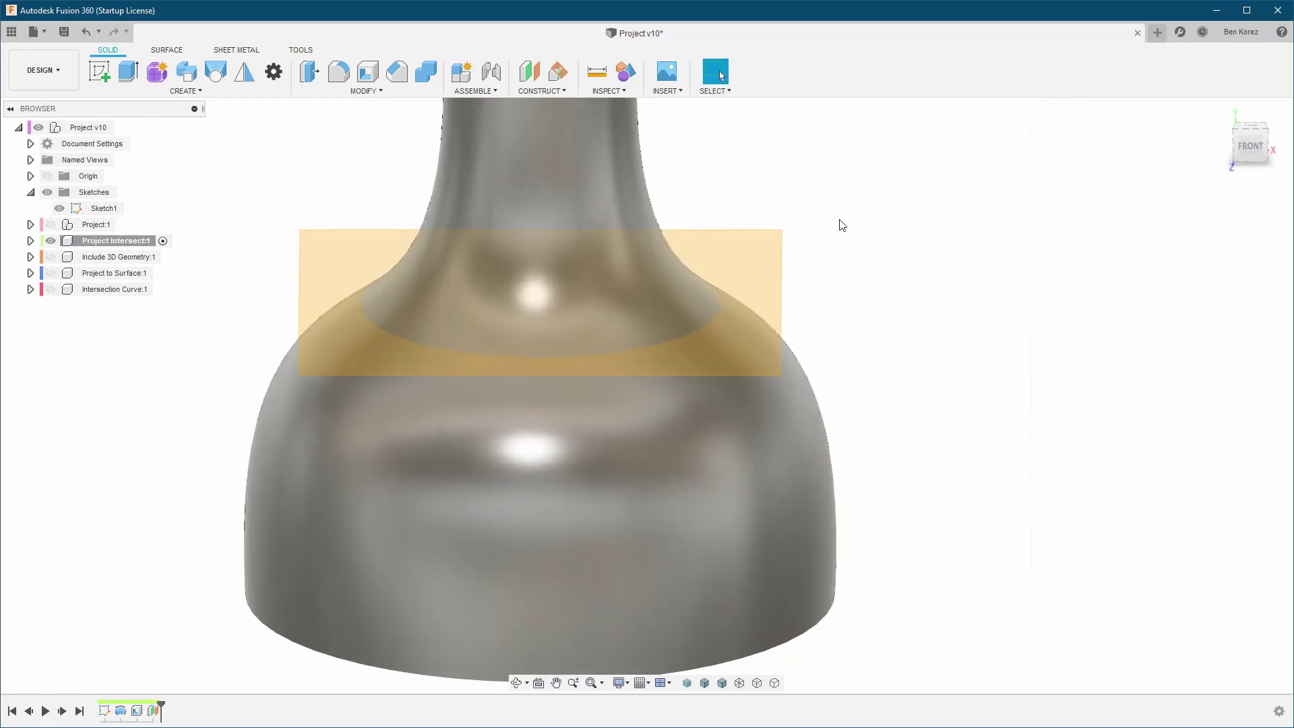
{"action": "key", "text": "shift+s"}
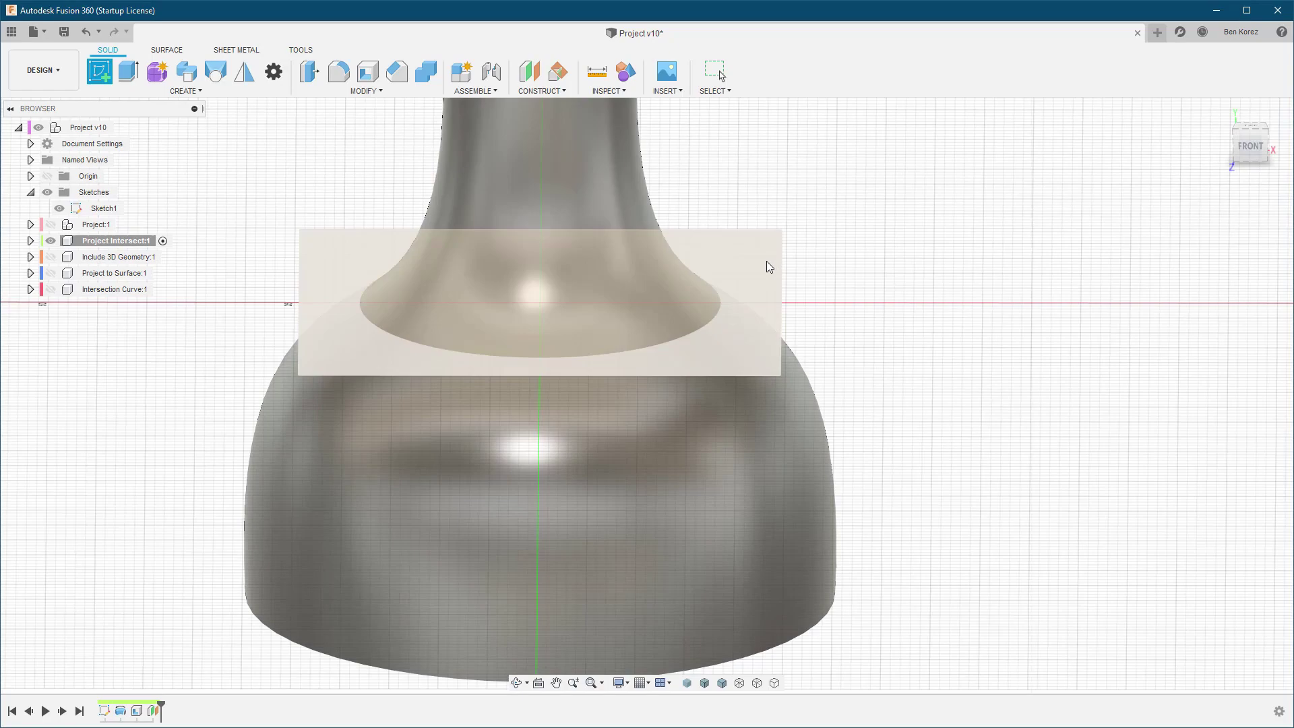
{"action": "left_click", "coordinate": [766, 260]}
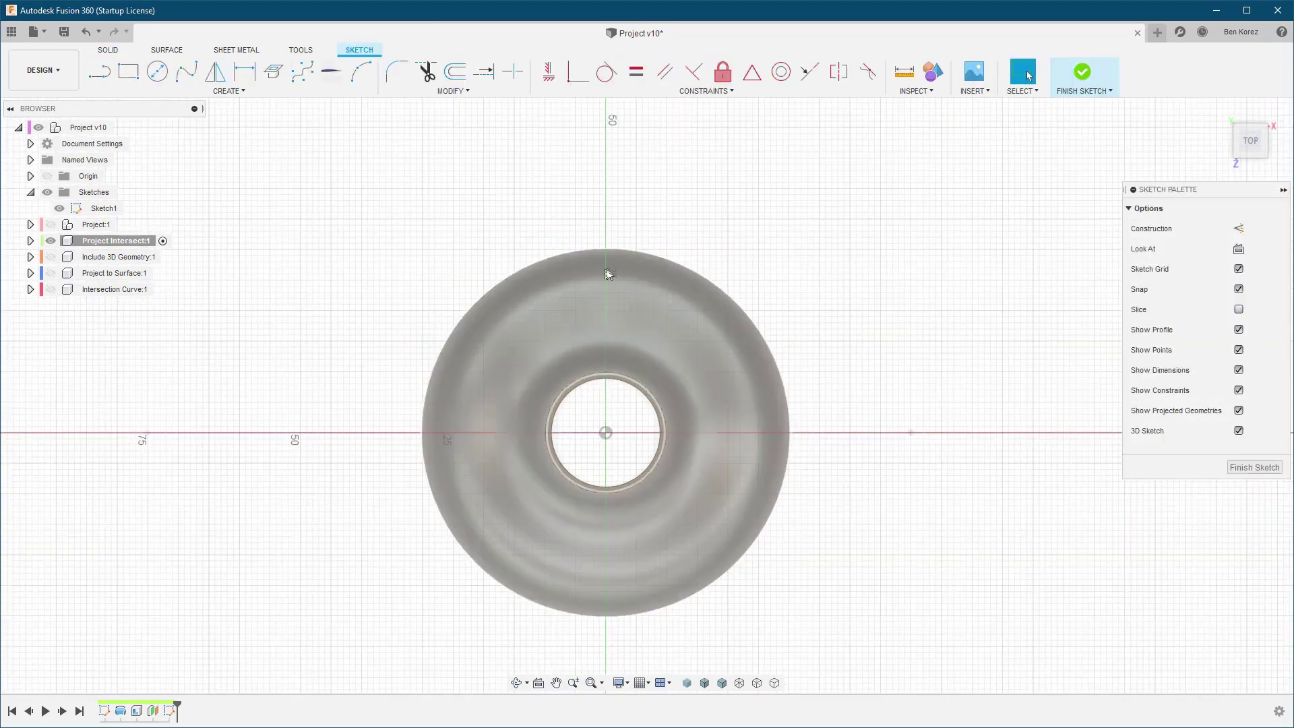
{"action": "scroll", "coordinate": [630, 489], "scroll_direction": "up", "scroll_amount": 2}
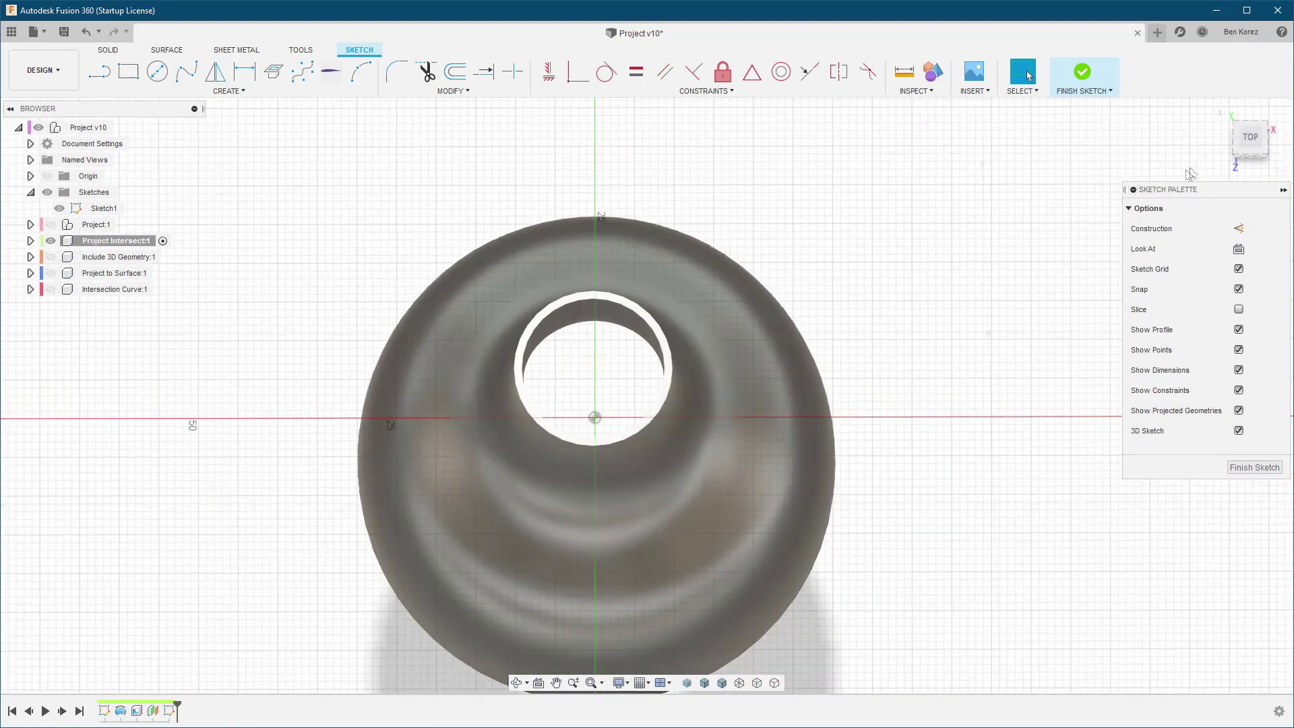
{"action": "left_click", "coordinate": [1247, 138]}
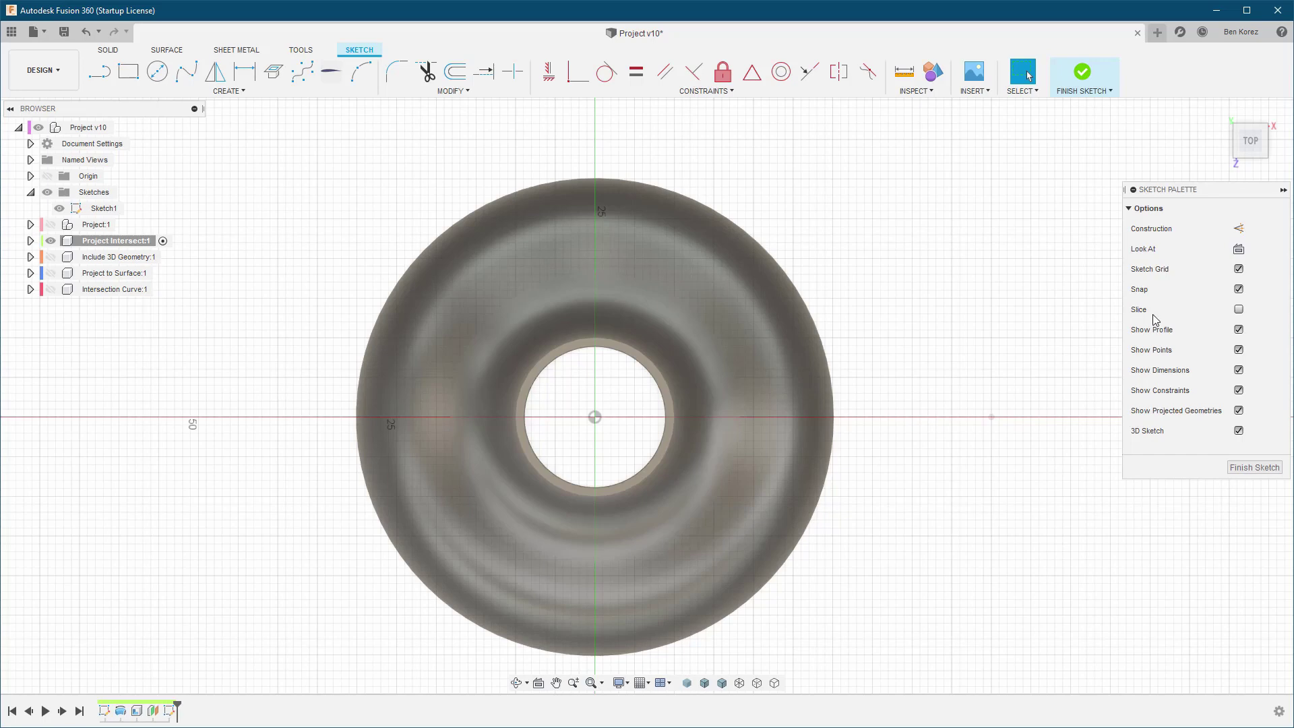
{"action": "left_click", "coordinate": [1239, 310]}
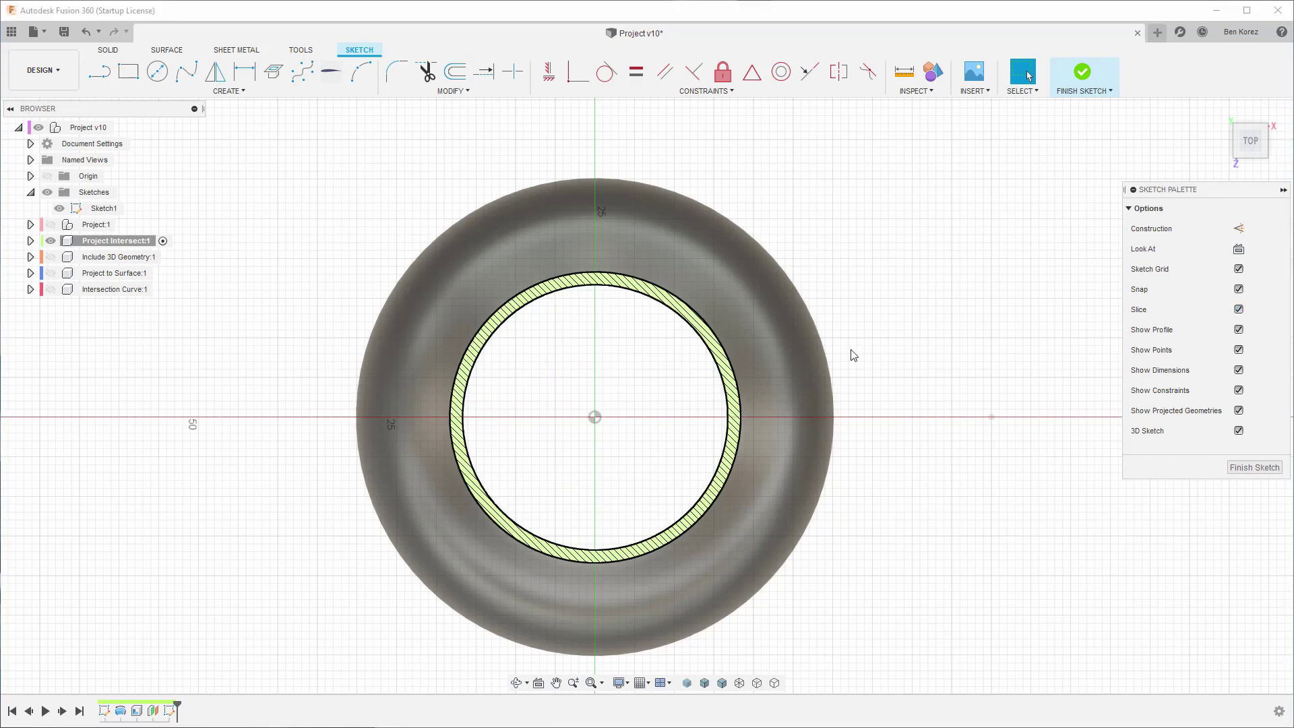
Use Intersect with the selection filter set to bodies to project the bottle's cross-section into the sketch, keeping Projection Link on
{"action": "scroll", "coordinate": [701, 377], "scroll_direction": "up", "scroll_amount": 1}
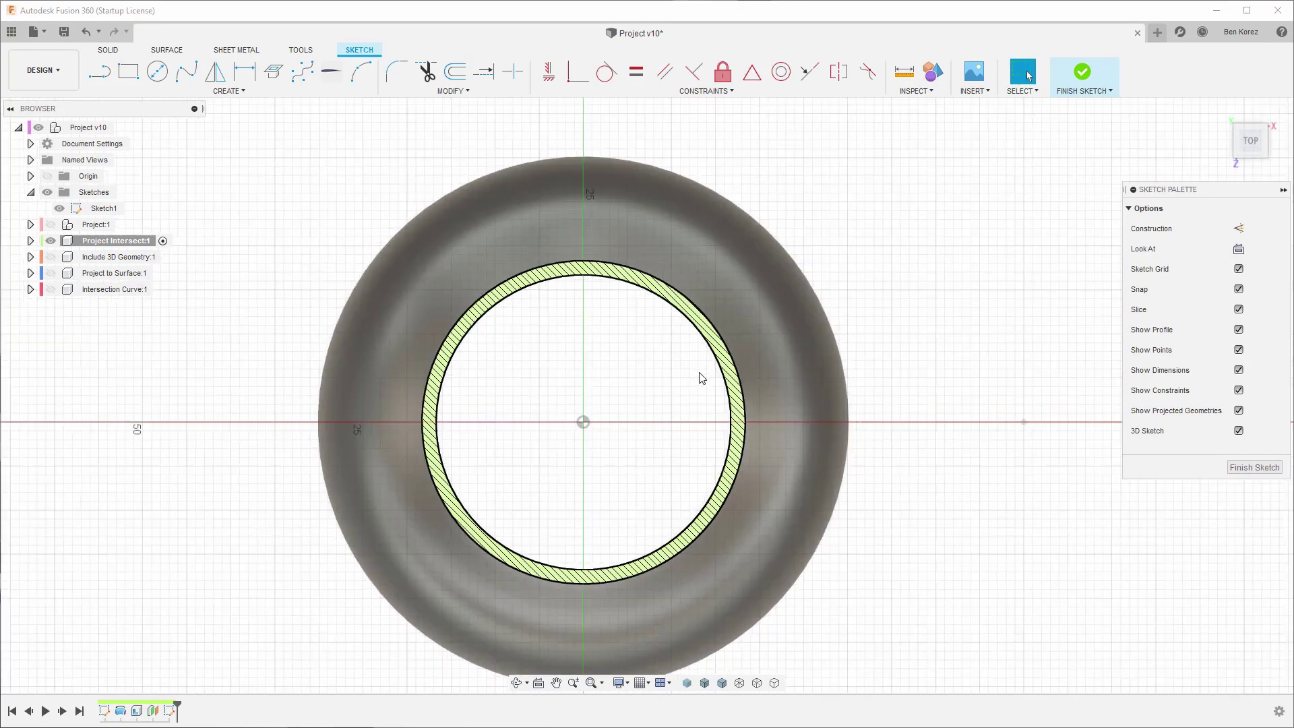
{"action": "scroll", "coordinate": [700, 373], "scroll_direction": "up", "scroll_amount": 1}
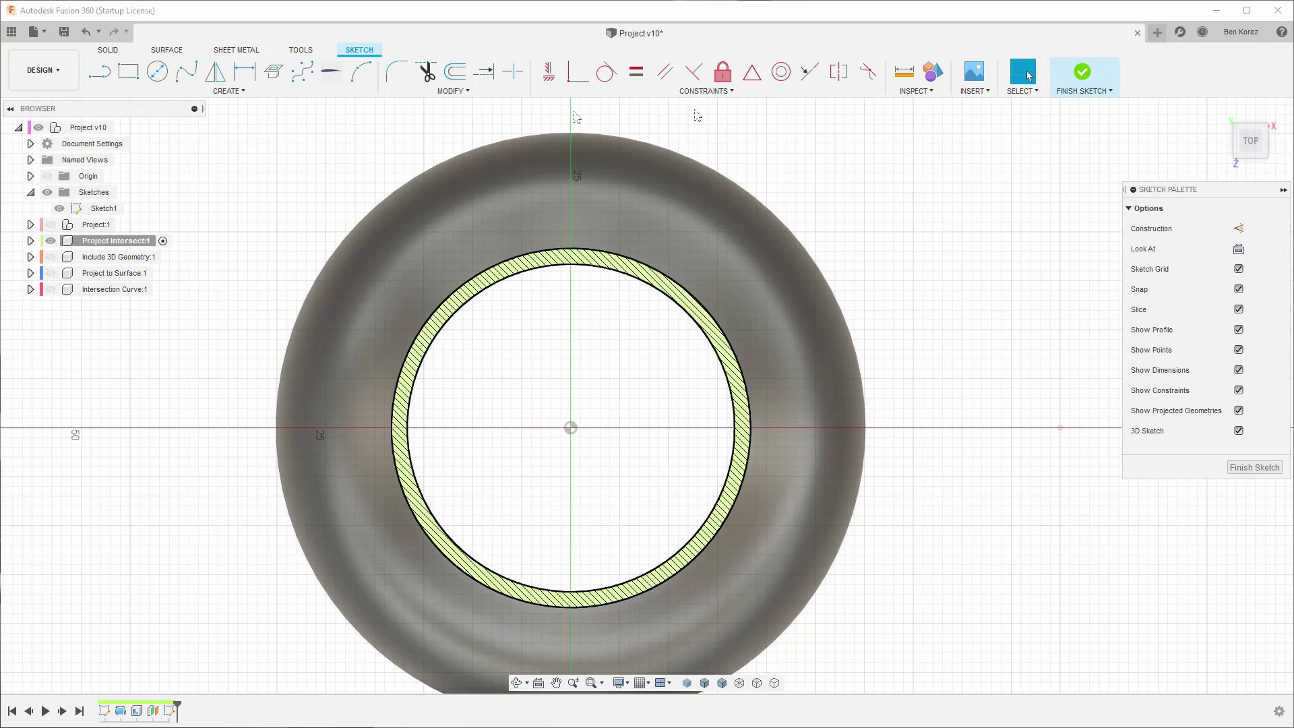
{"action": "left_click", "coordinate": [230, 92]}
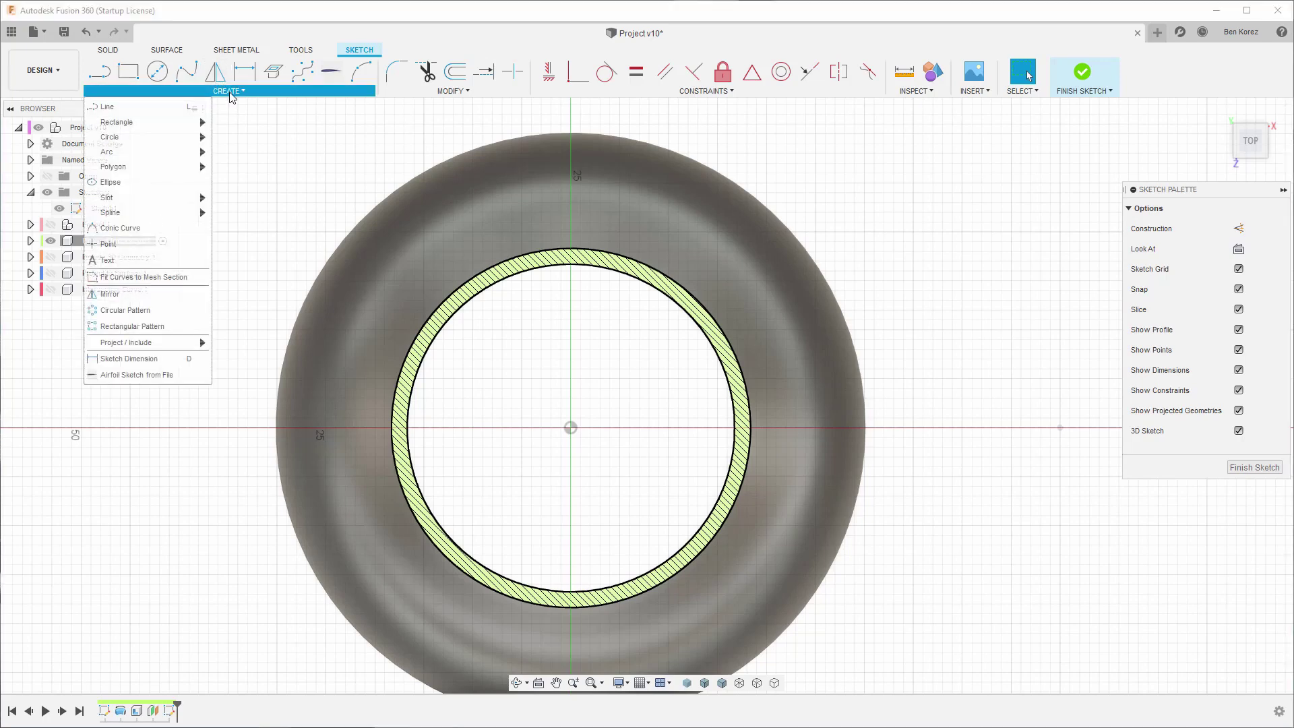
{"action": "mouse_move", "coordinate": [182, 343]}
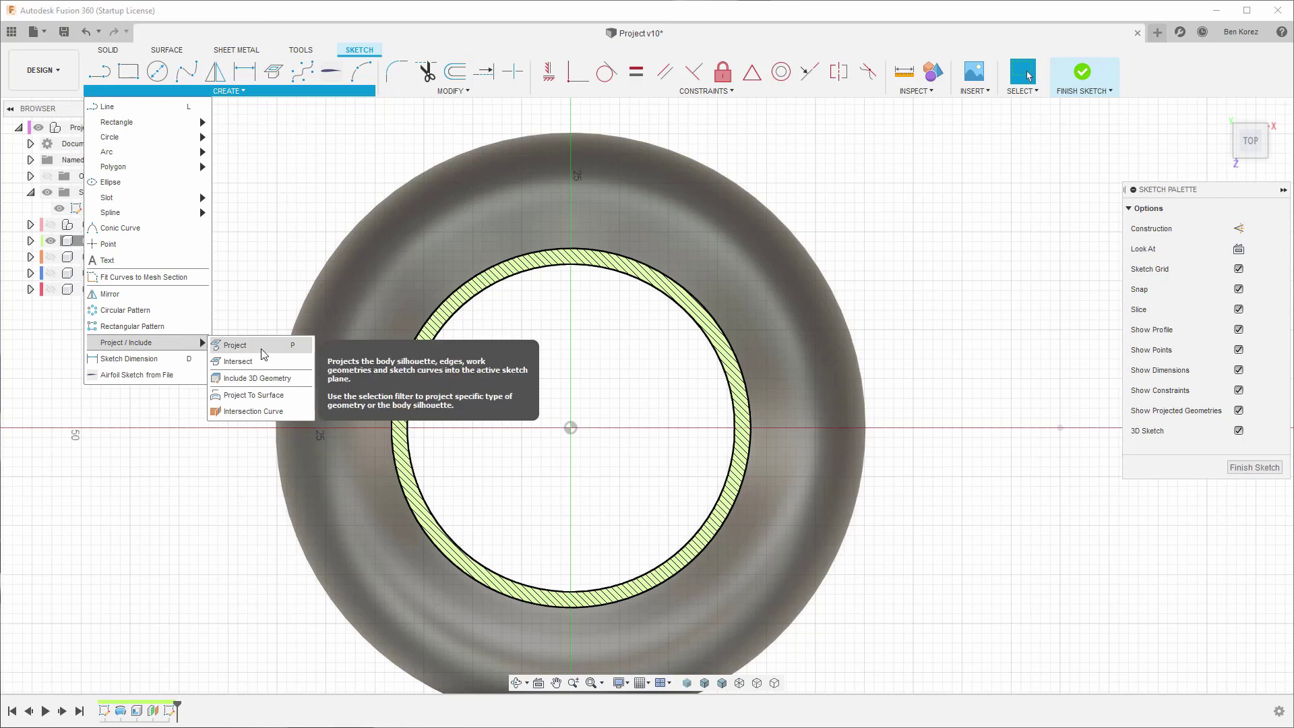
{"action": "left_click", "coordinate": [251, 364]}
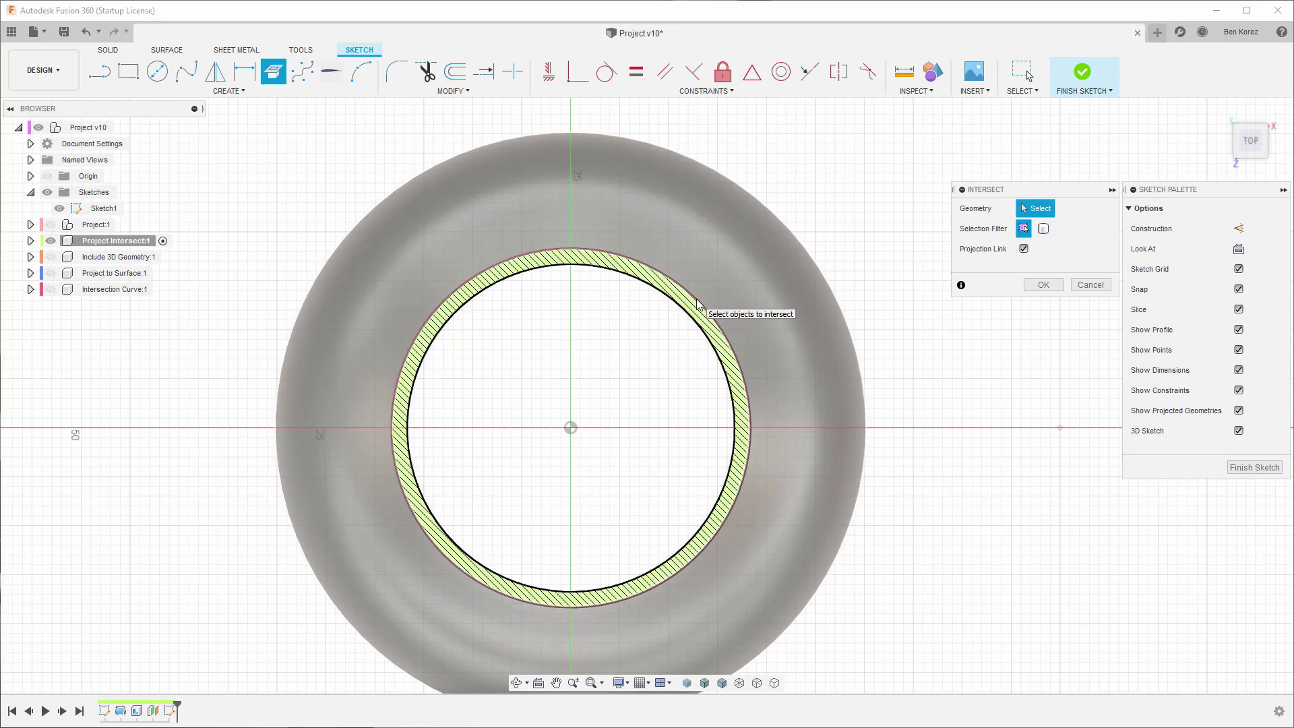
{"action": "left_click", "coordinate": [698, 305]}
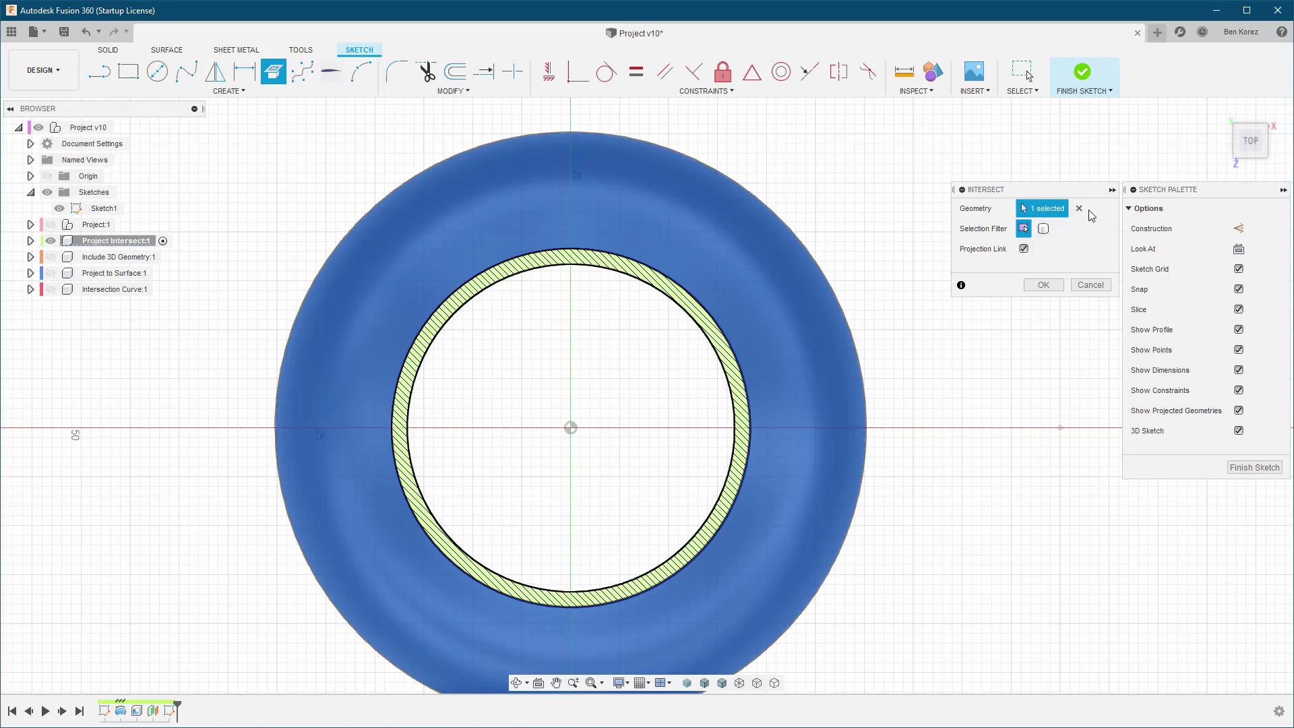
{"action": "left_click", "coordinate": [1045, 230]}
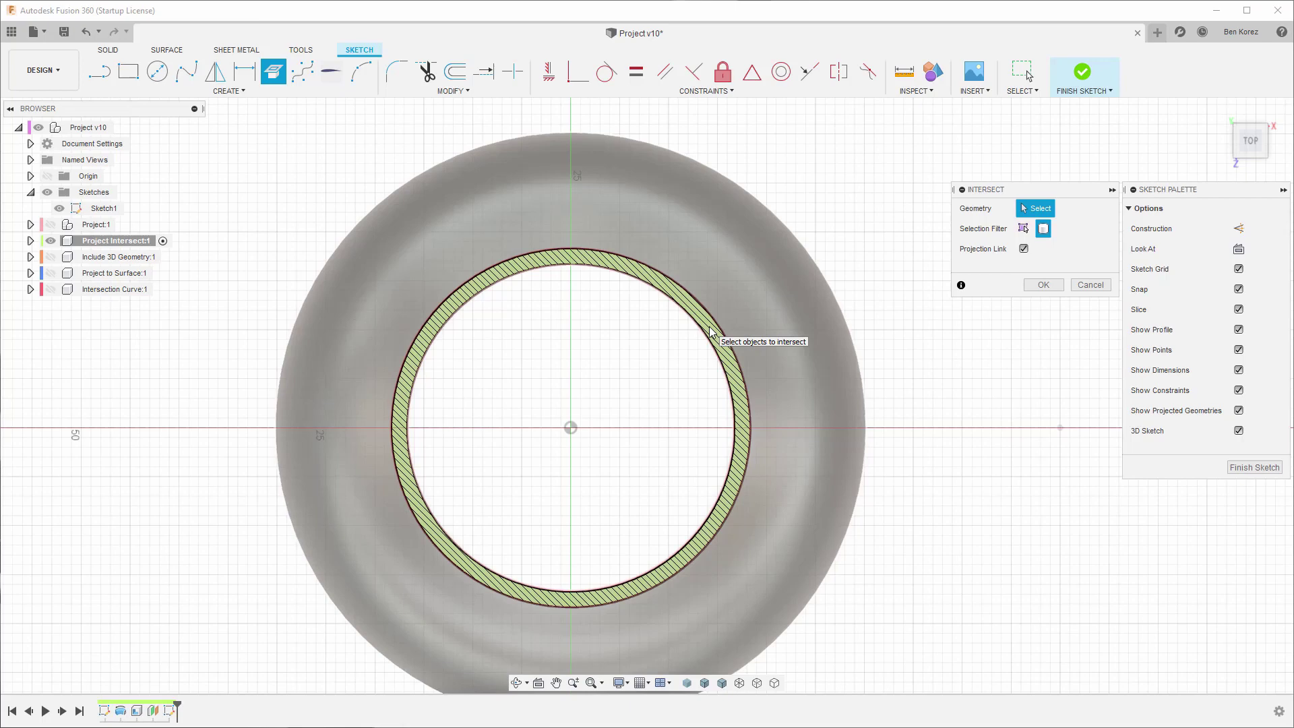
{"action": "left_click", "coordinate": [711, 331]}
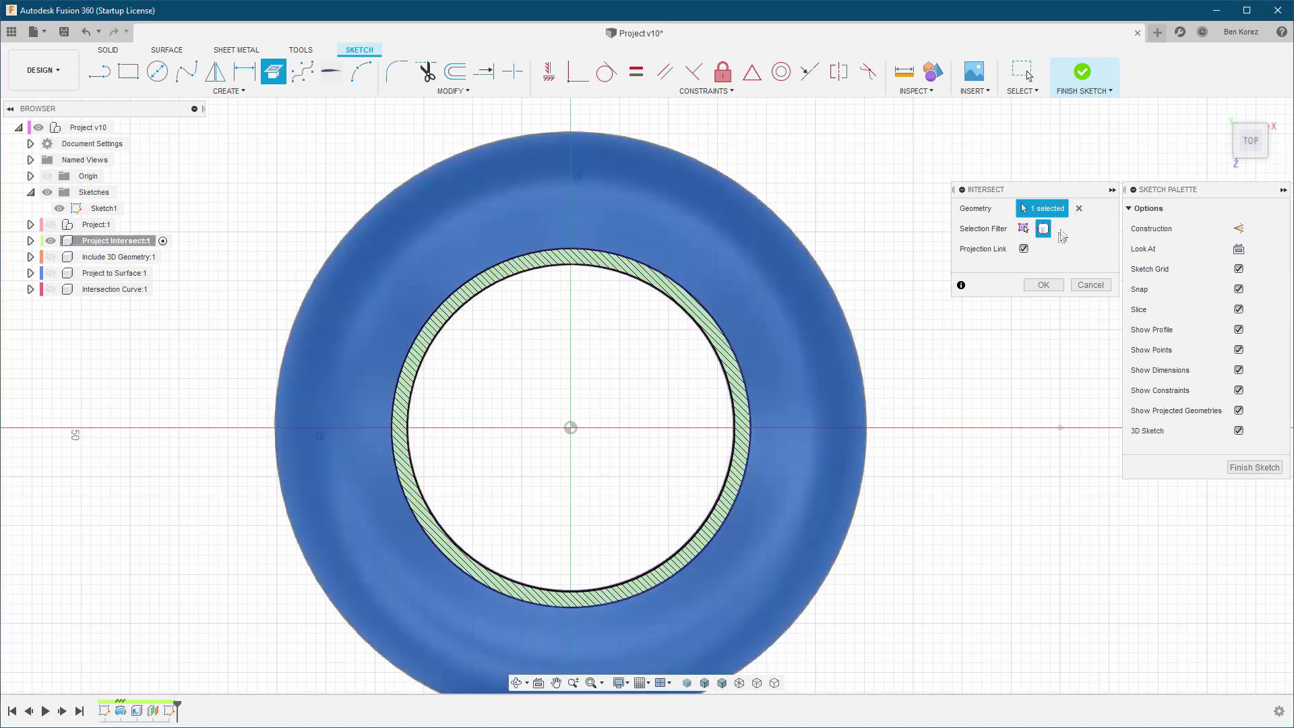
{"action": "left_click", "coordinate": [1044, 284]}
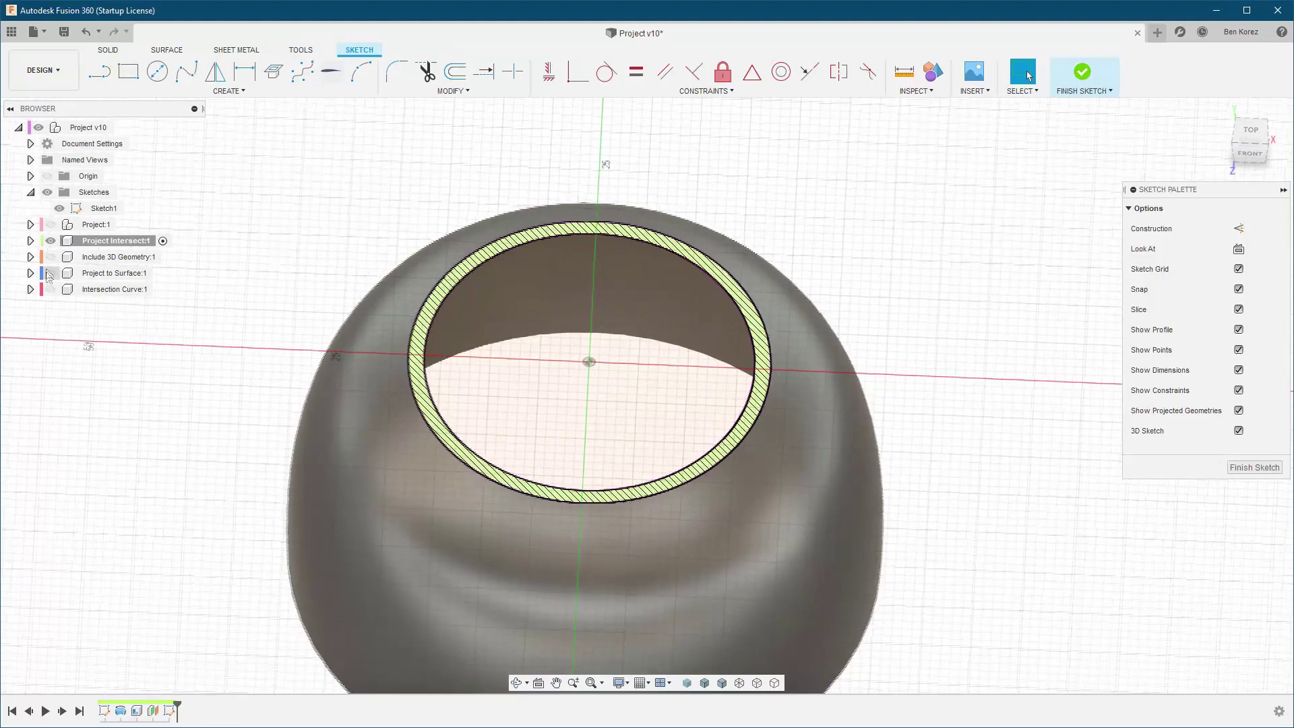
Hide Body1 of the Project Intersect component to inspect the section curves, and undo both the hiding and the intersection
{"action": "left_click", "coordinate": [30, 241]}
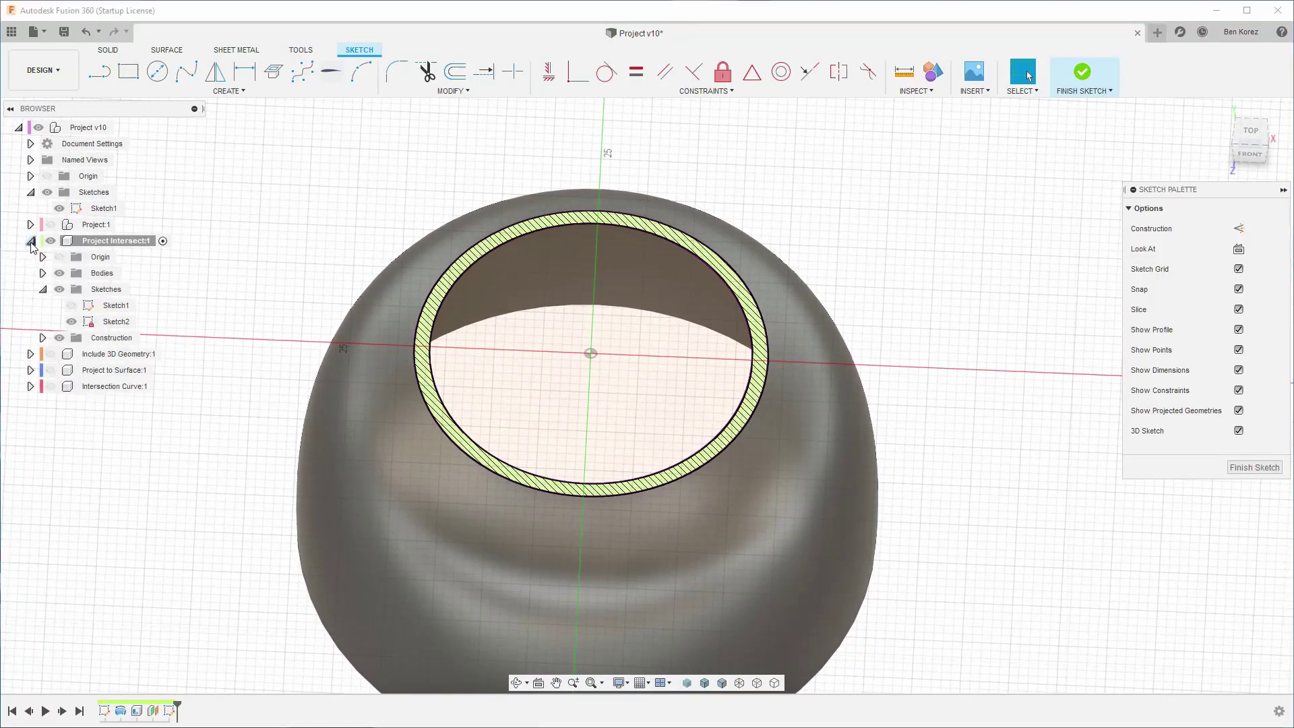
{"action": "left_click", "coordinate": [42, 273]}
{"action": "left_click", "coordinate": [71, 289]}
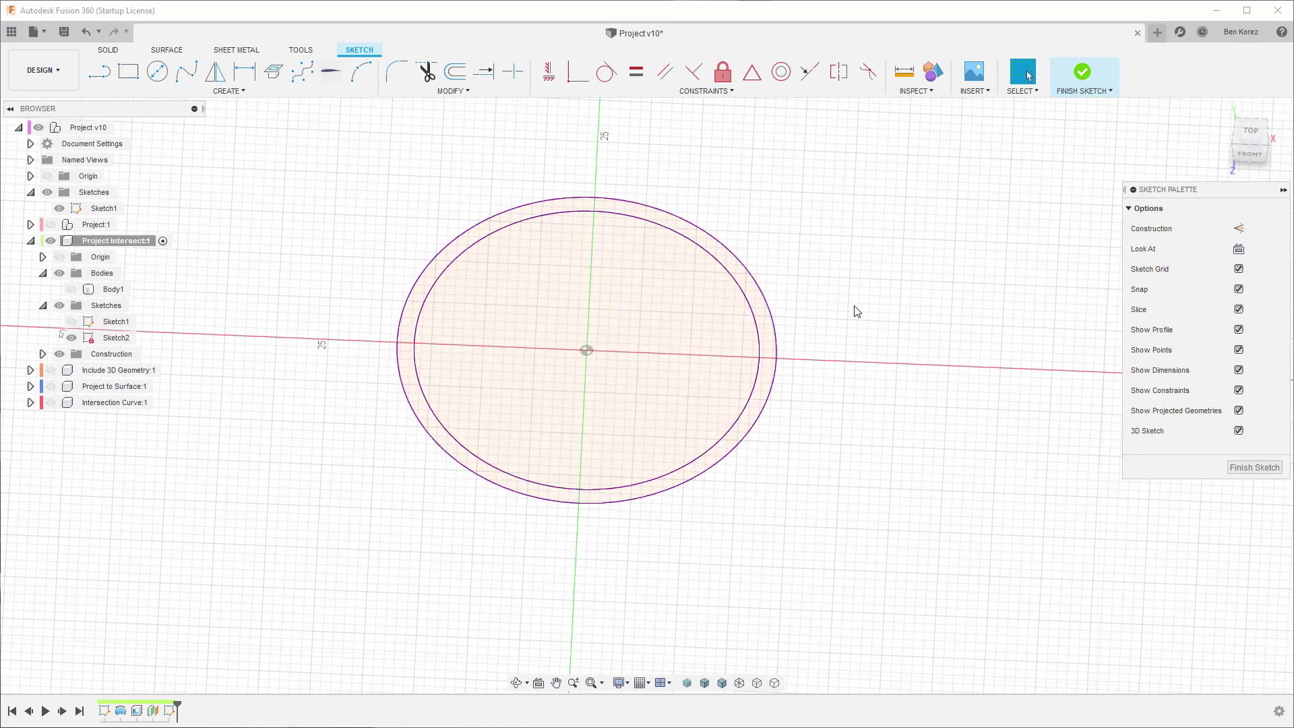
{"action": "mouse_move", "coordinate": [855, 307]}
{"action": "middle_mouse_down", "text": "shift"}
{"action": "mouse_move", "coordinate": [773, 212]}
{"action": "mouse_move", "coordinate": [688, 233]}
{"action": "middle_mouse_up", "text": "shift"}
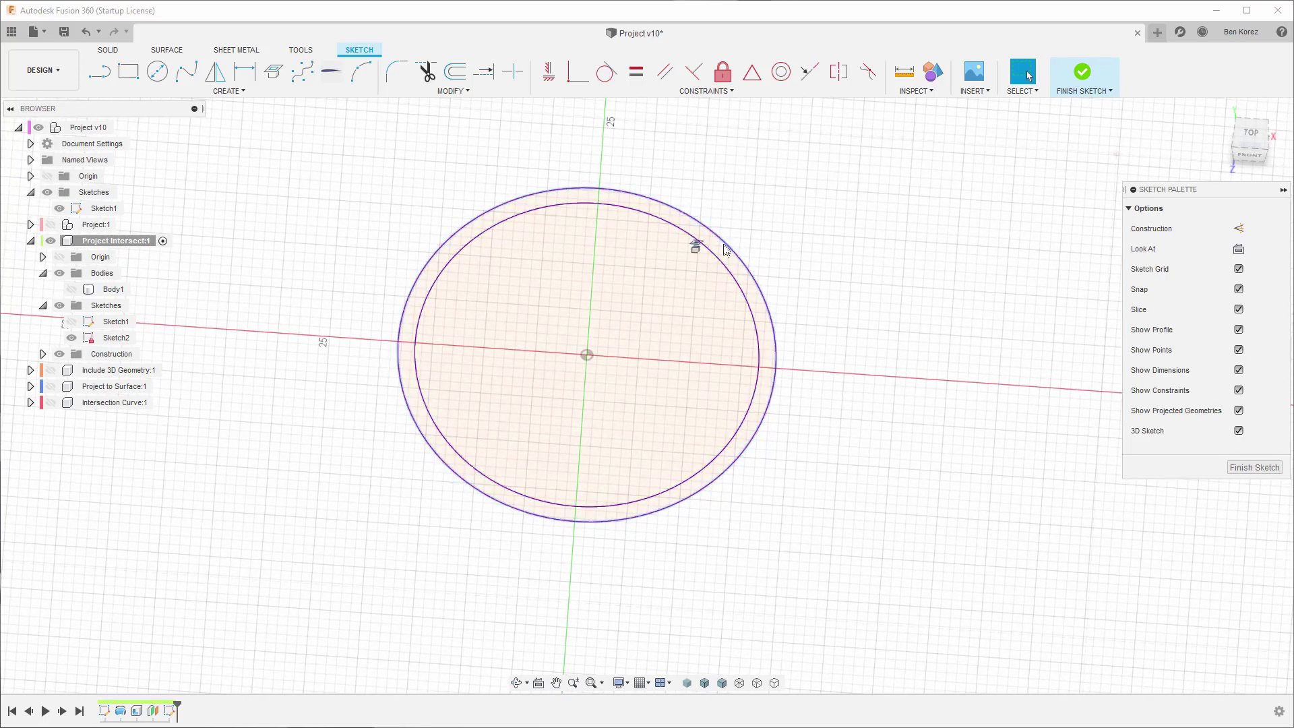
{"action": "left_click", "coordinate": [84, 33]}
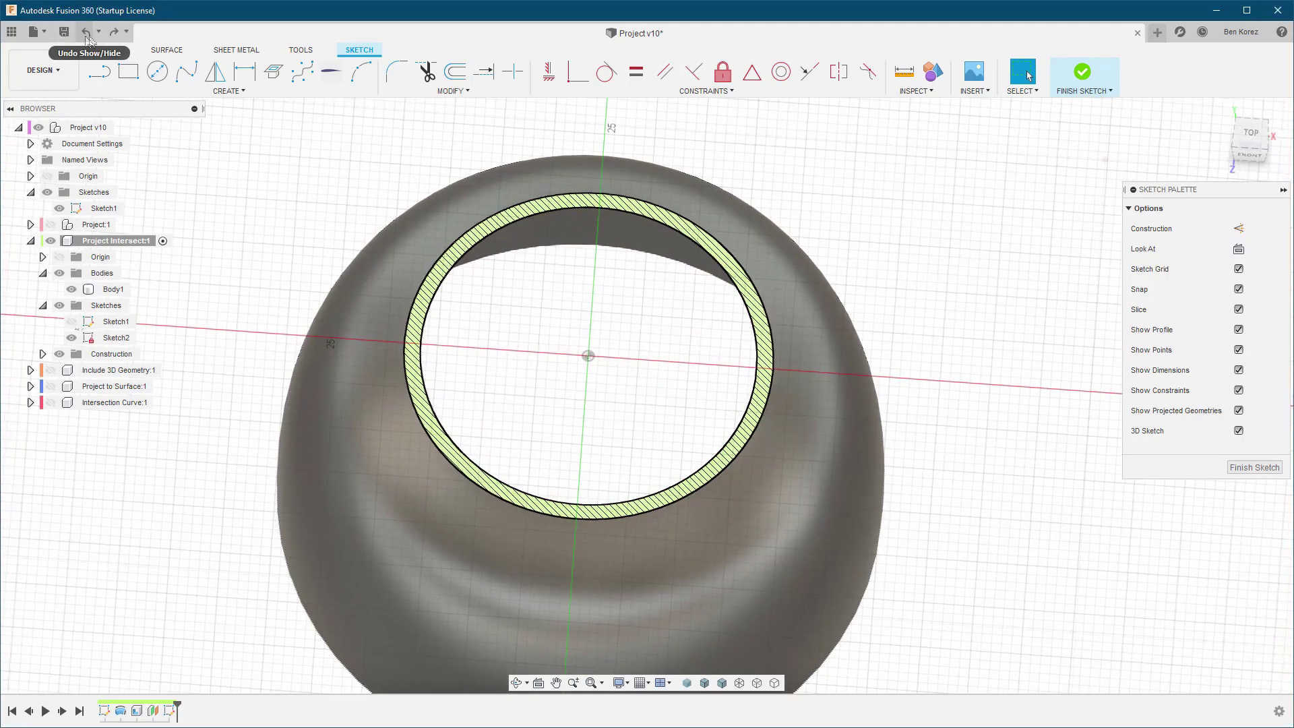
Intersect the whole bottle body with the sketch plane again, using the body selection filter and keeping Projection Link on
{"action": "left_click", "coordinate": [1255, 140]}
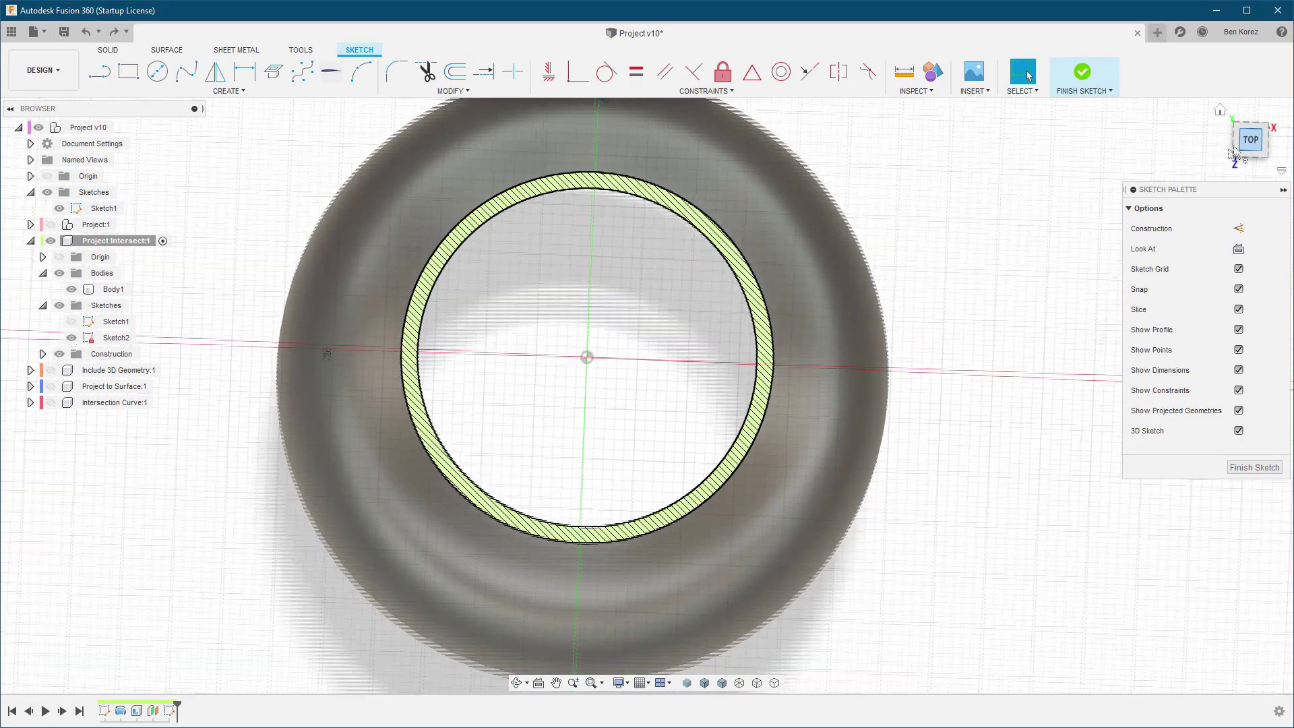
{"action": "left_click", "coordinate": [228, 91]}
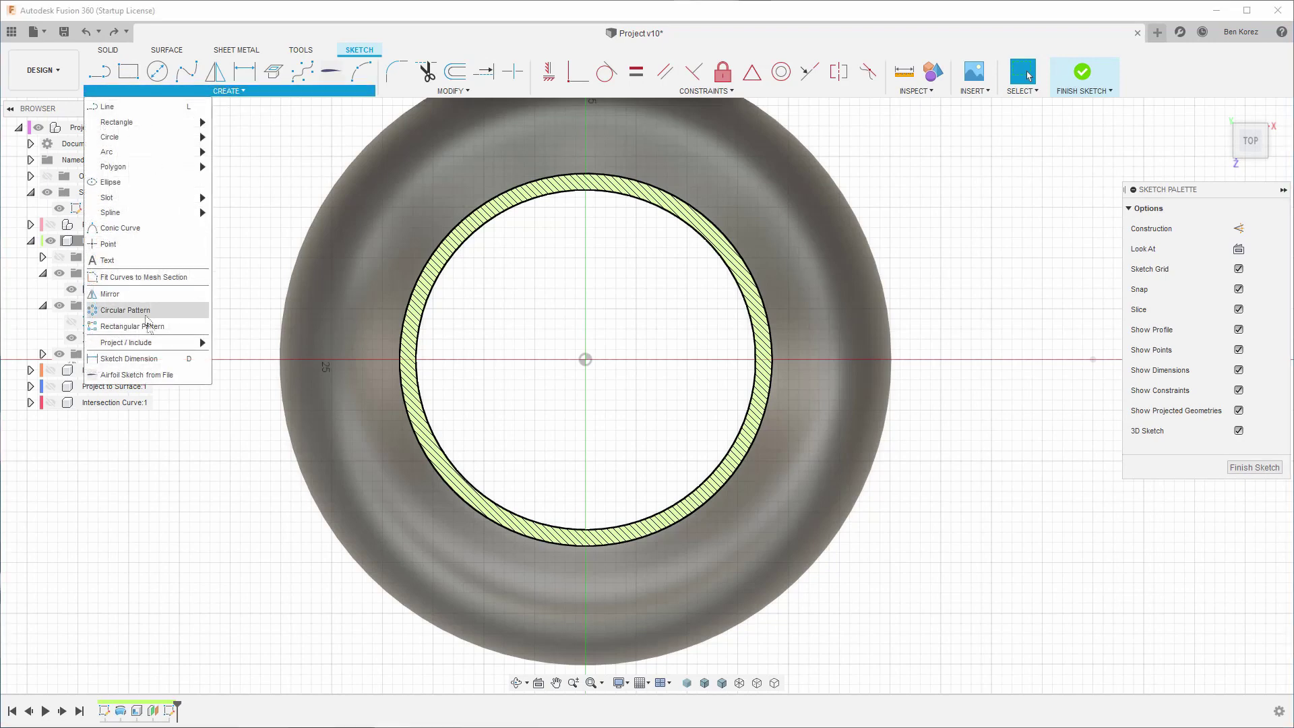
{"action": "mouse_move", "coordinate": [149, 342]}
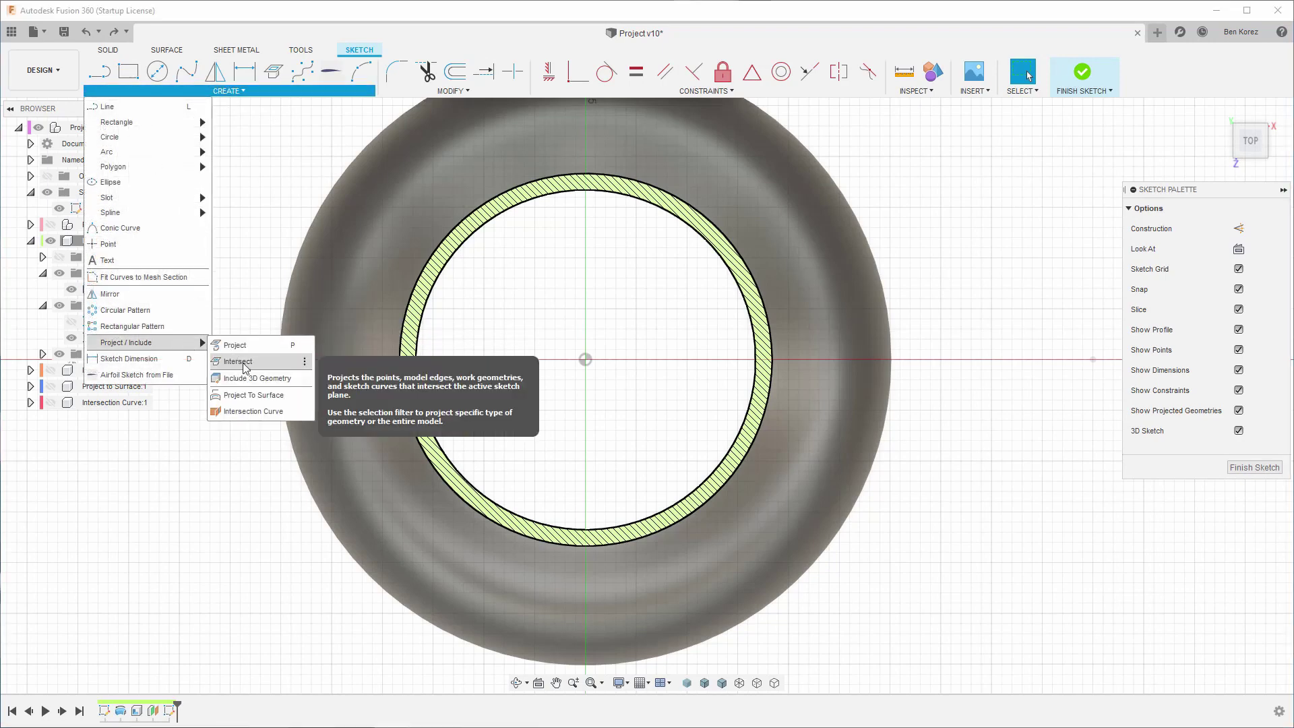
{"action": "left_click", "coordinate": [234, 361]}
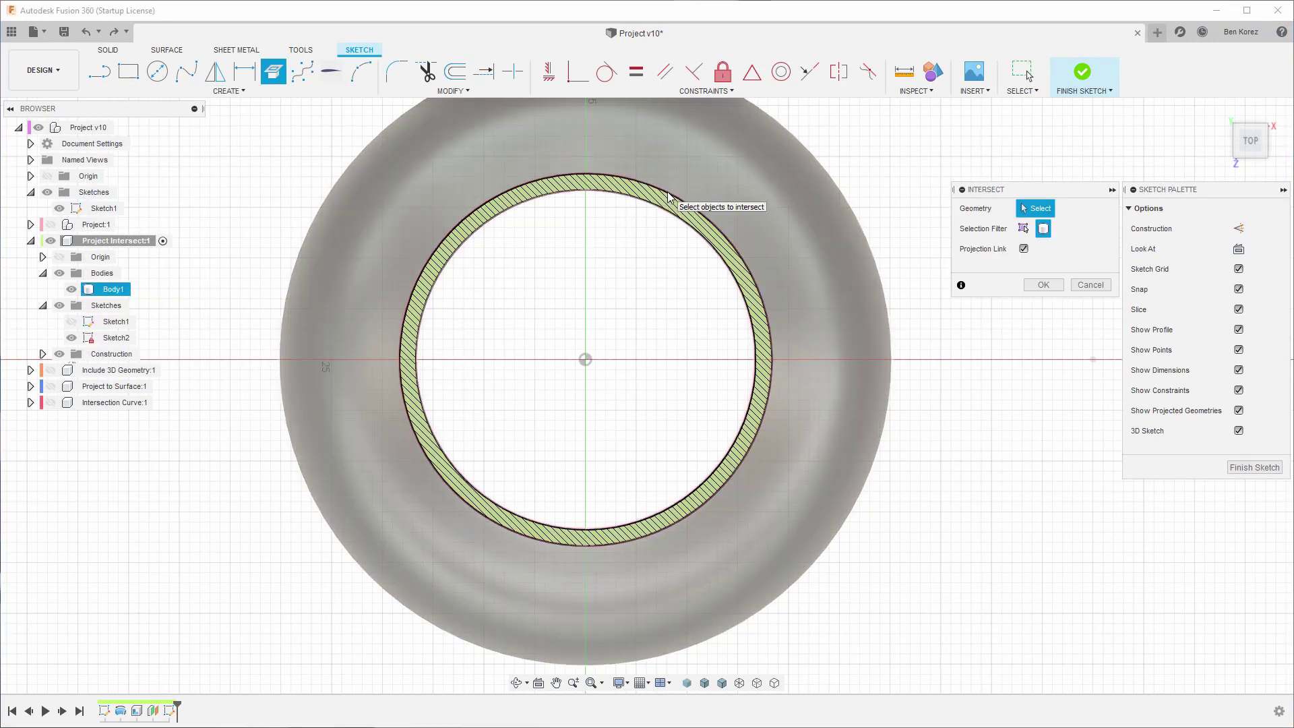
{"action": "left_click", "coordinate": [670, 197]}
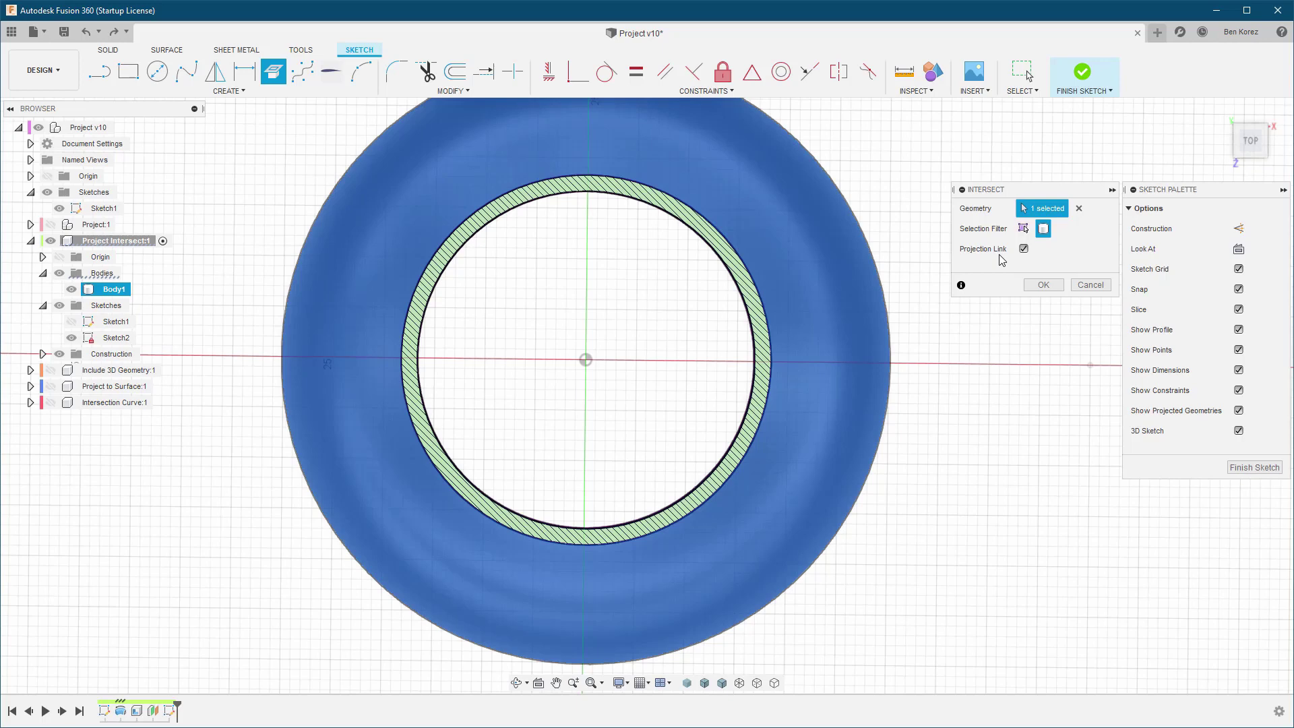
{"action": "left_click", "coordinate": [1044, 284]}
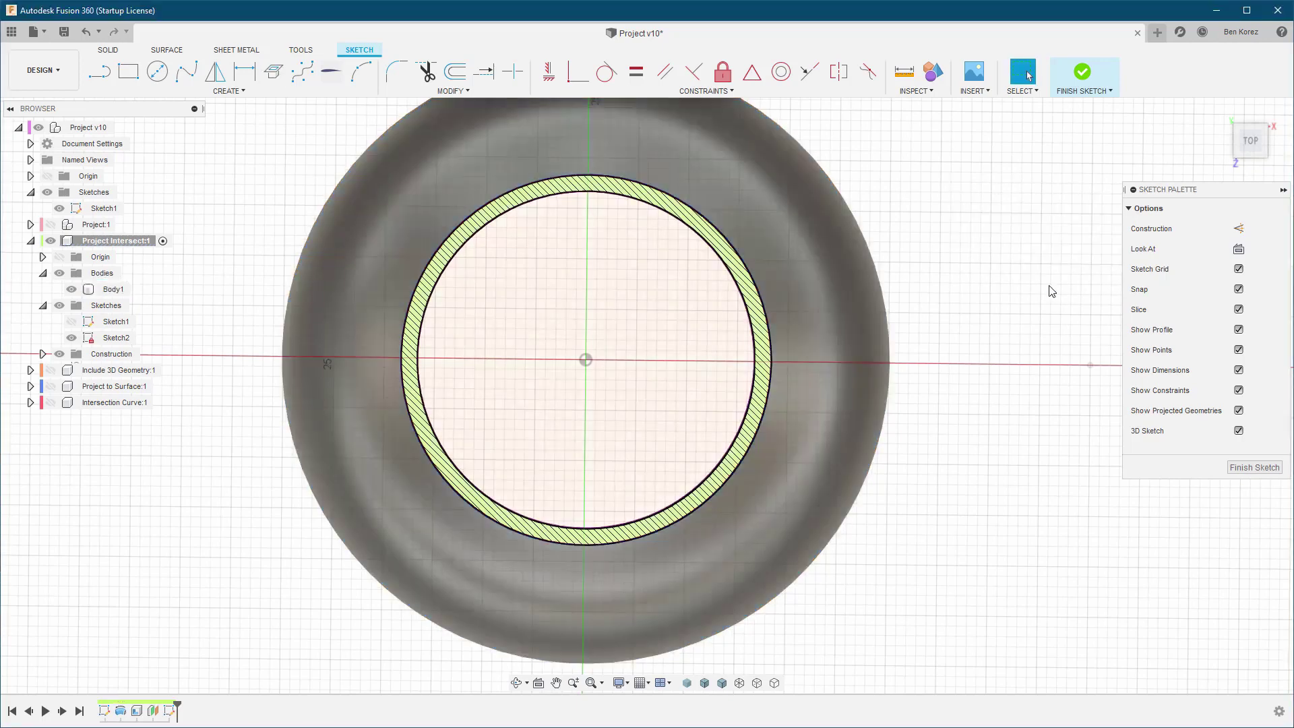
Turn off Slice and delete the inner circle of the intersected cross-section from the sketch
{"action": "left_click", "coordinate": [1239, 309]}
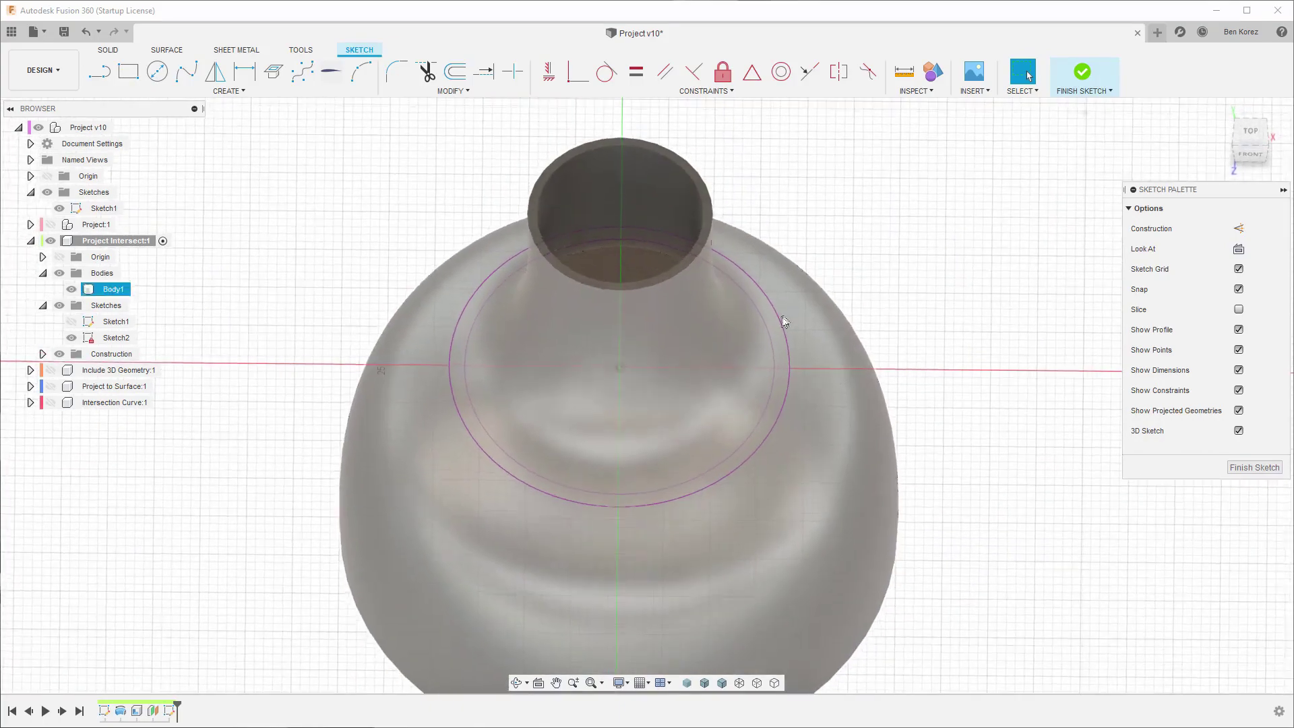
{"action": "left_click", "coordinate": [769, 328]}
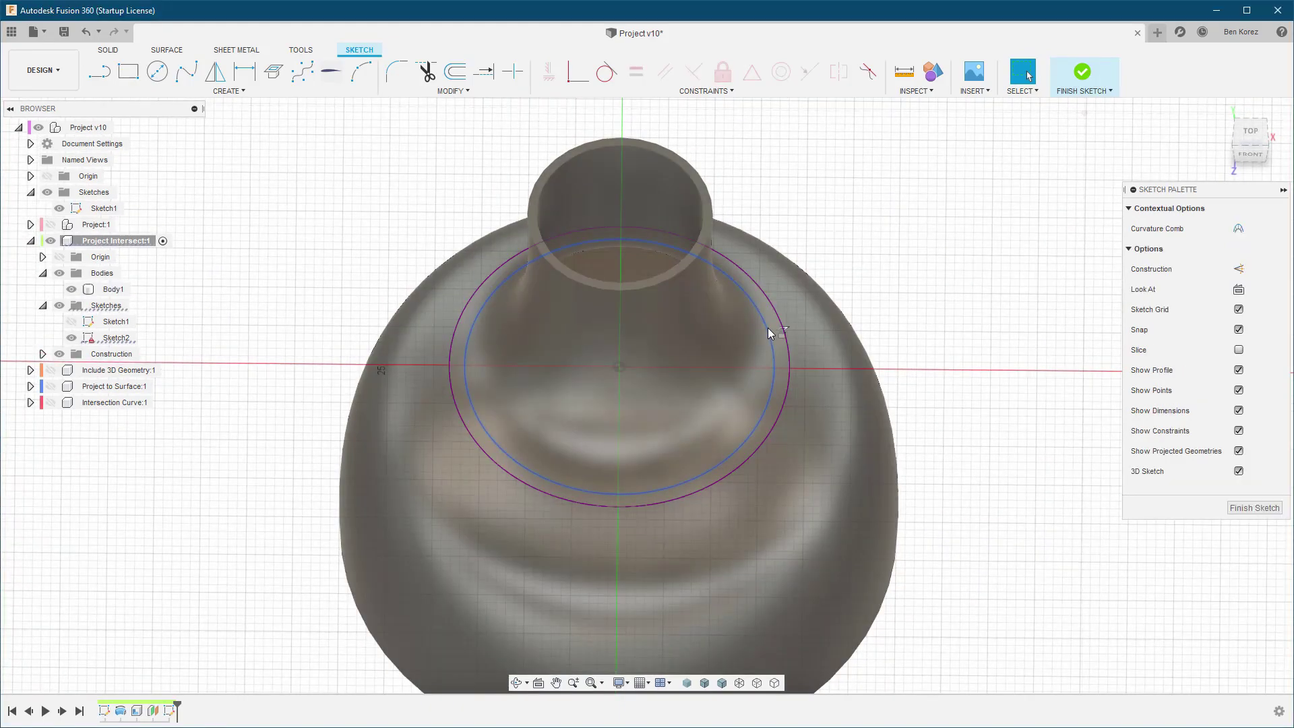
{"action": "key", "text": "Delete"}
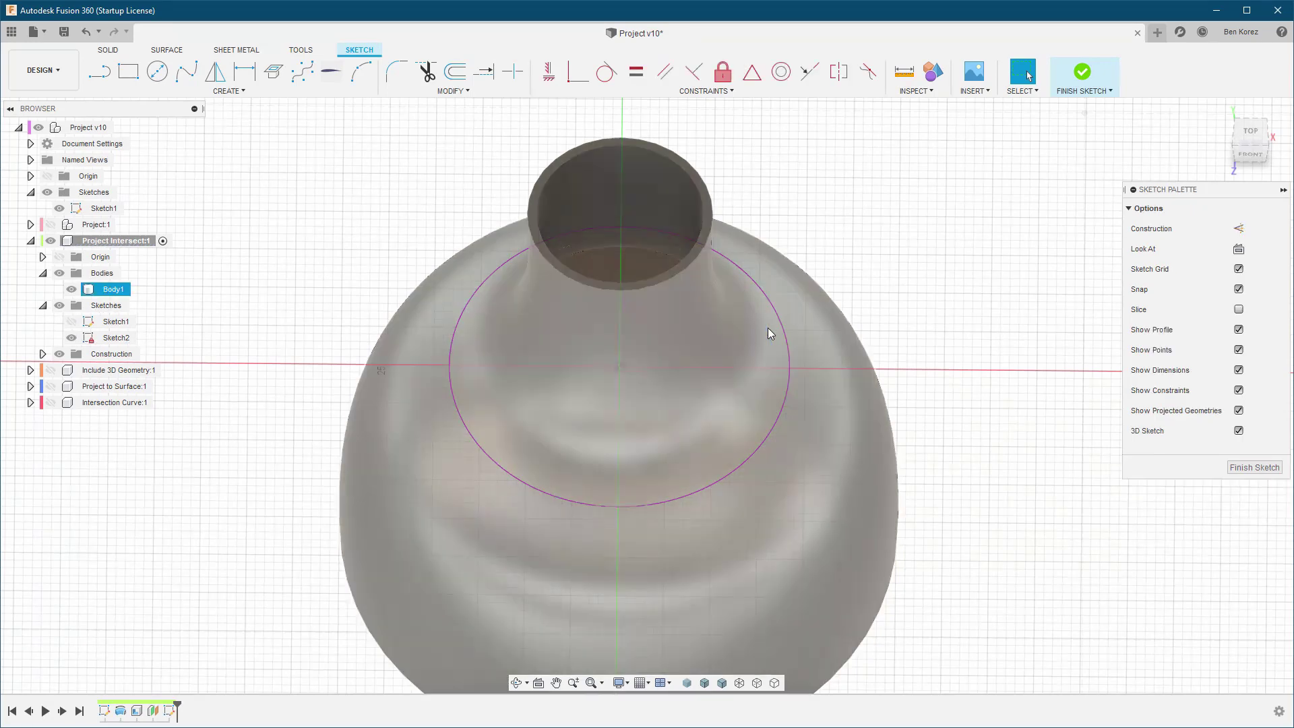
Finish the sketch and create a construction plane offset -25 mm from the bottle's top rim face
{"action": "left_click", "coordinate": [1085, 71]}
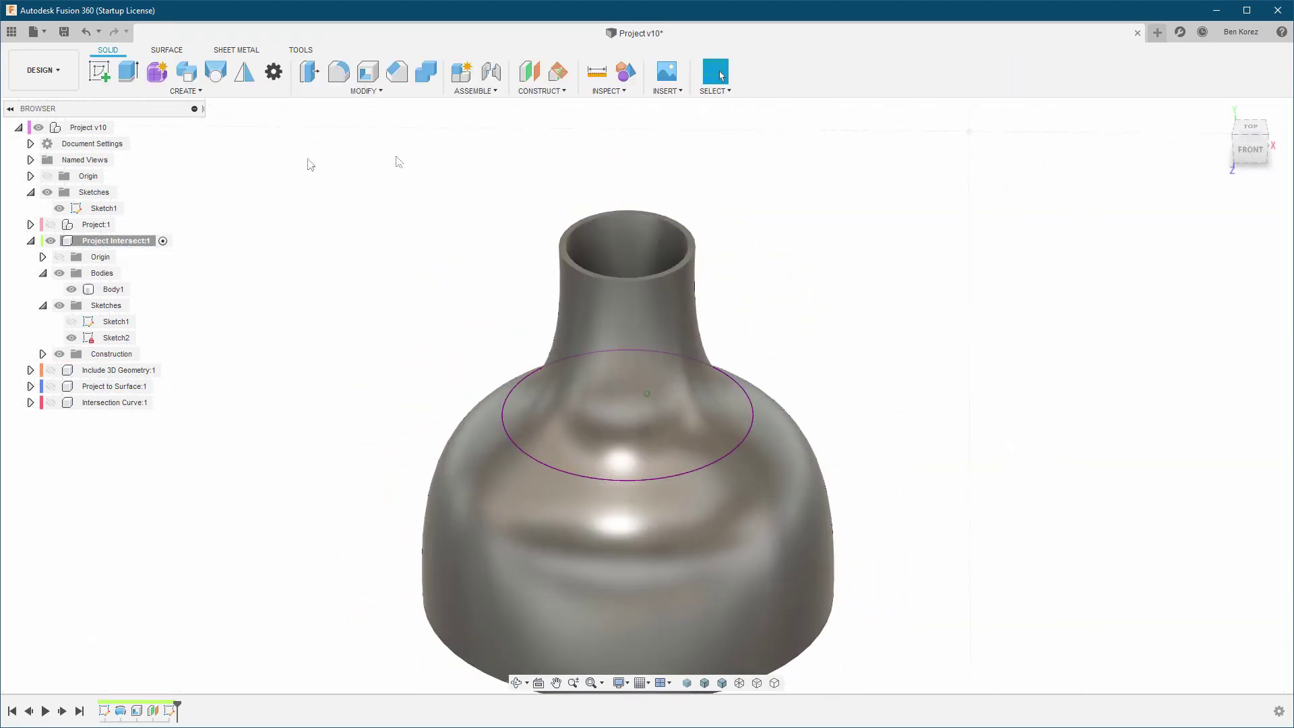
{"action": "left_click", "coordinate": [531, 73]}
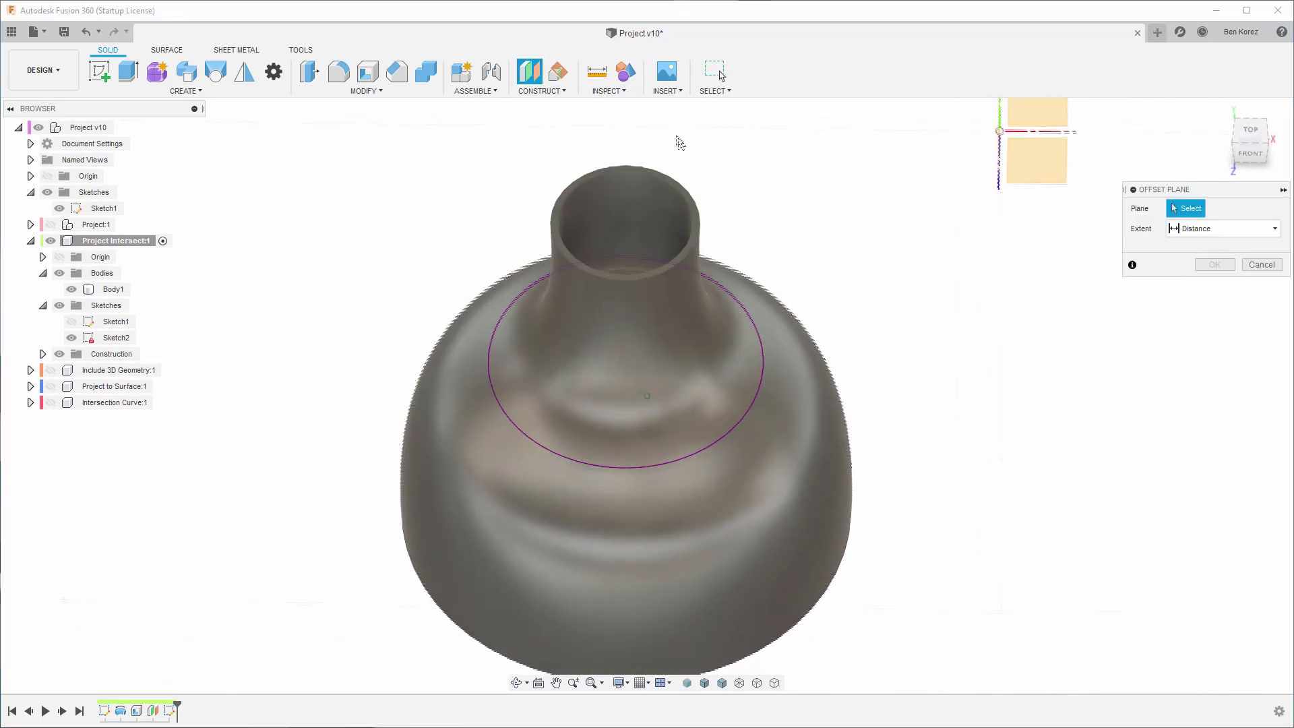
{"action": "left_click", "coordinate": [689, 204]}
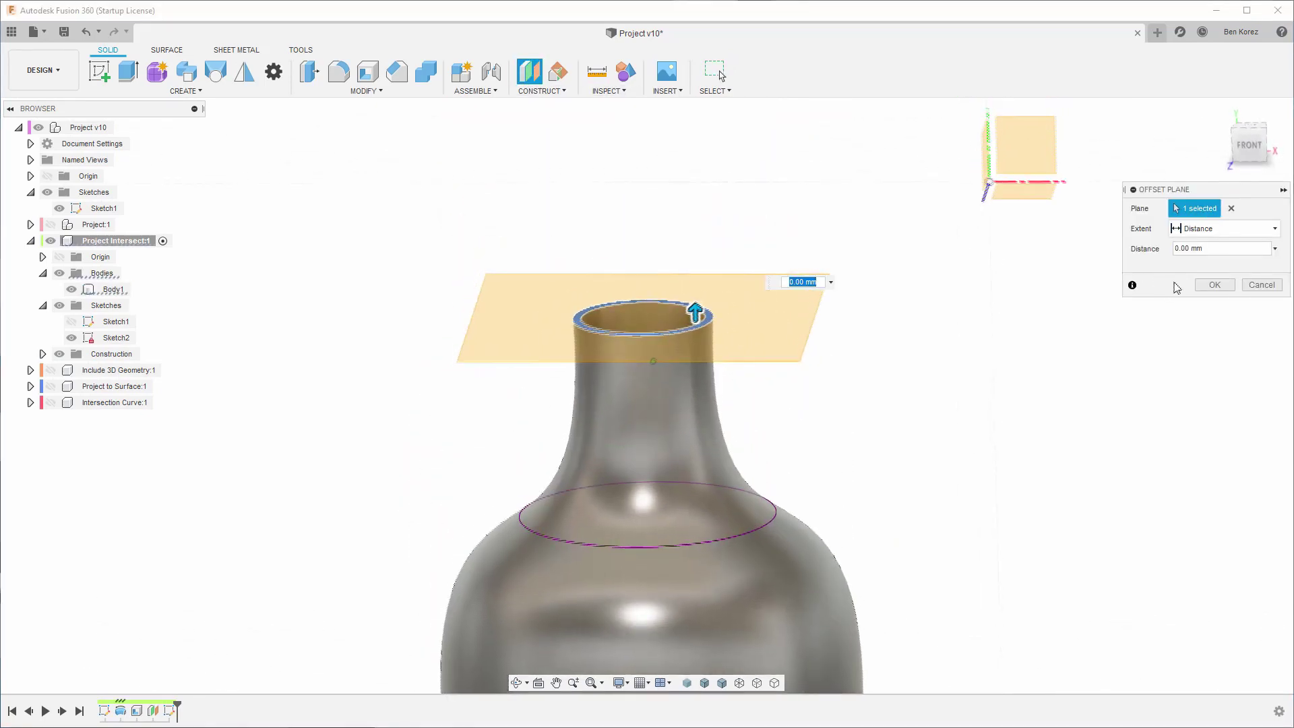
{"action": "left_click", "coordinate": [1250, 151]}
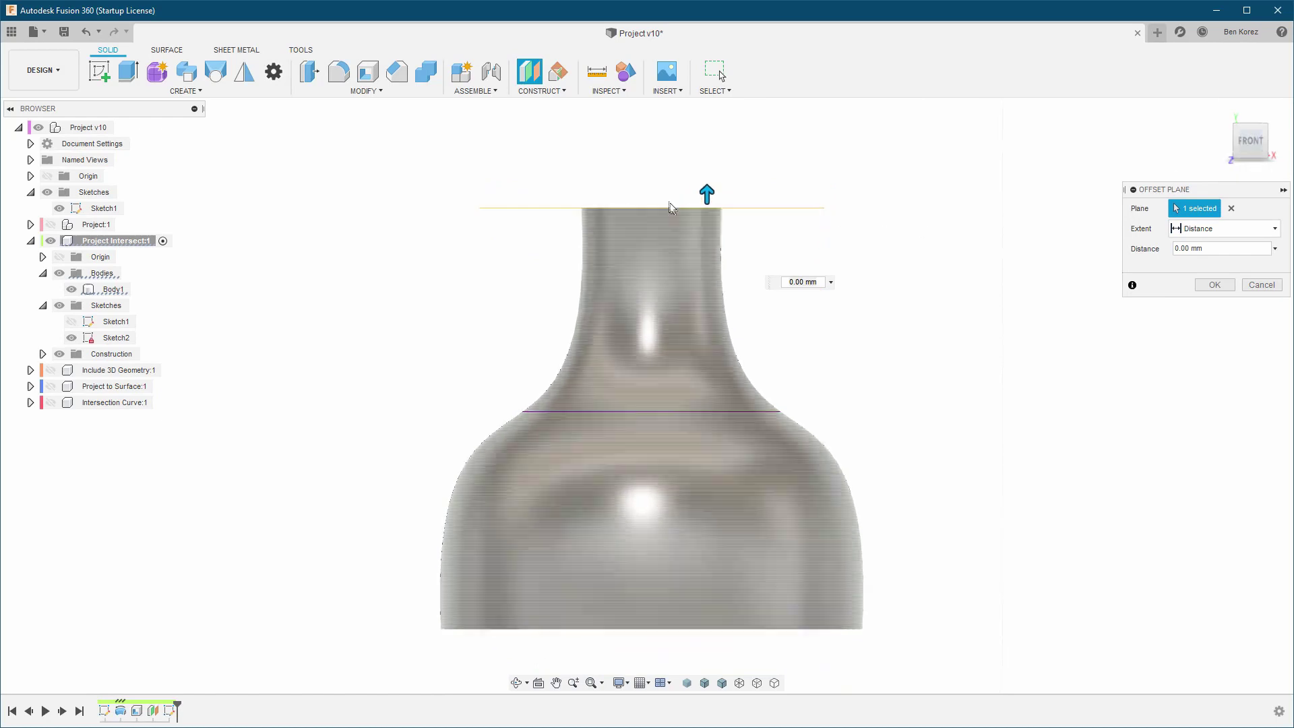
{"action": "left_click_drag", "start_coordinate": [709, 190], "coordinate": [724, 367]}
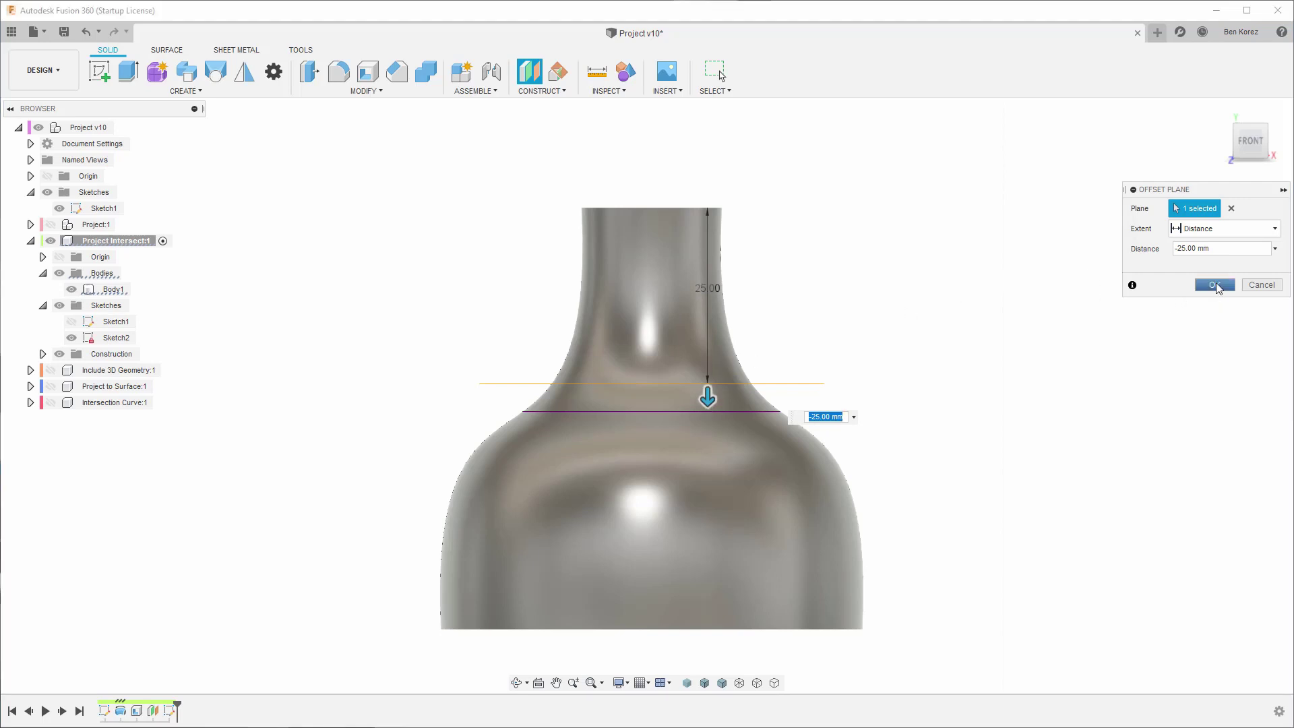
{"action": "left_click", "coordinate": [1215, 285]}
Start a new sketch on the plane offset from the bottle's rim and turn on Slice
{"action": "key", "text": "F6"}
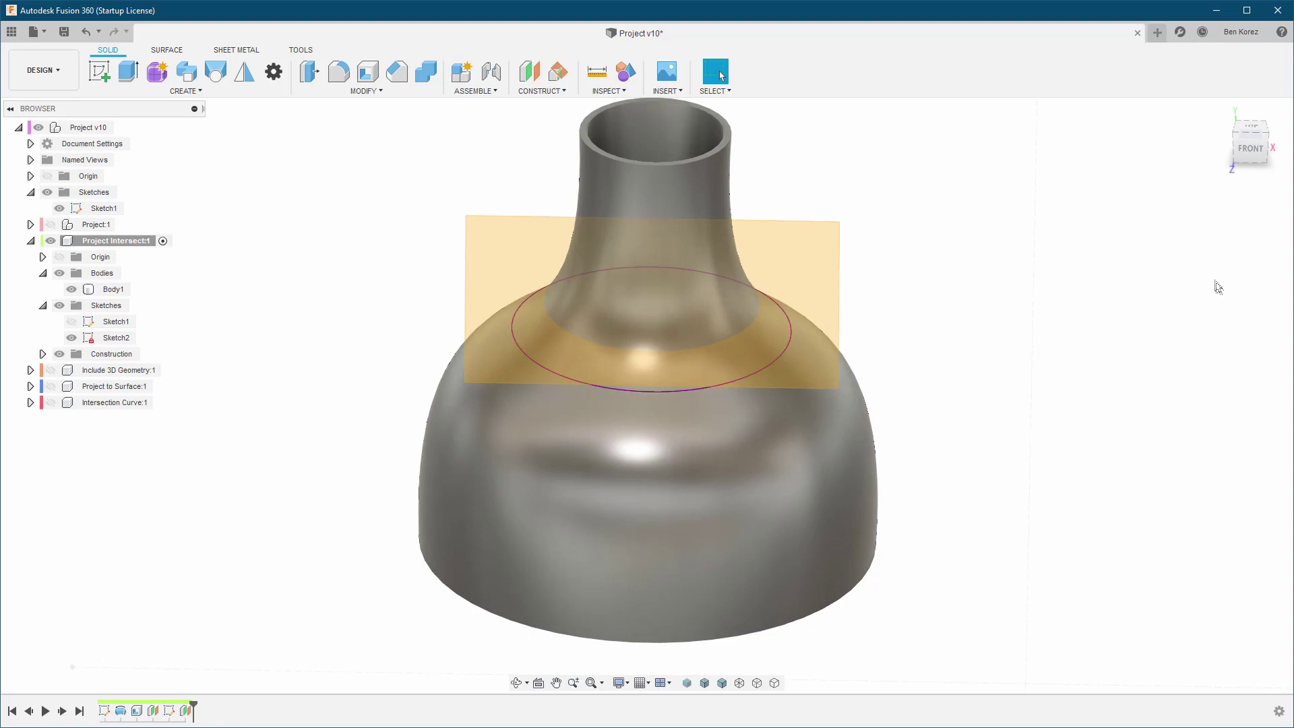
{"action": "key", "text": "s"}
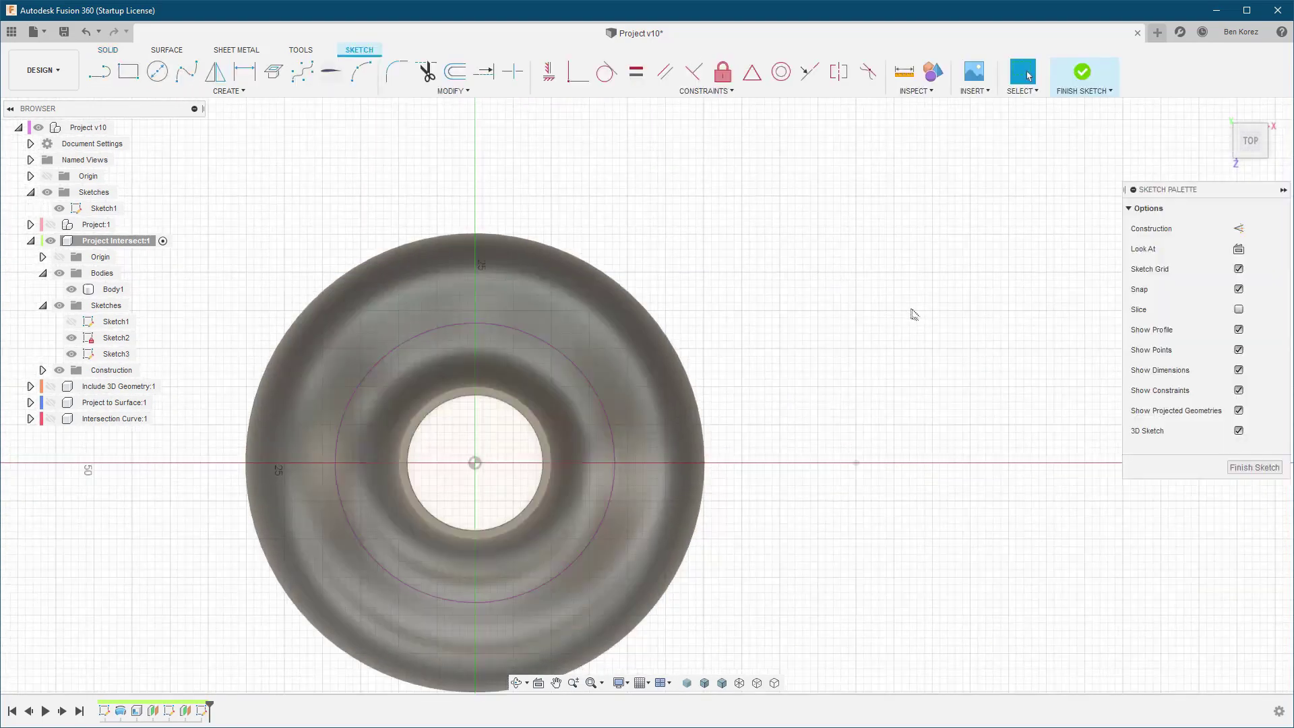
{"action": "left_click", "coordinate": [1239, 309]}
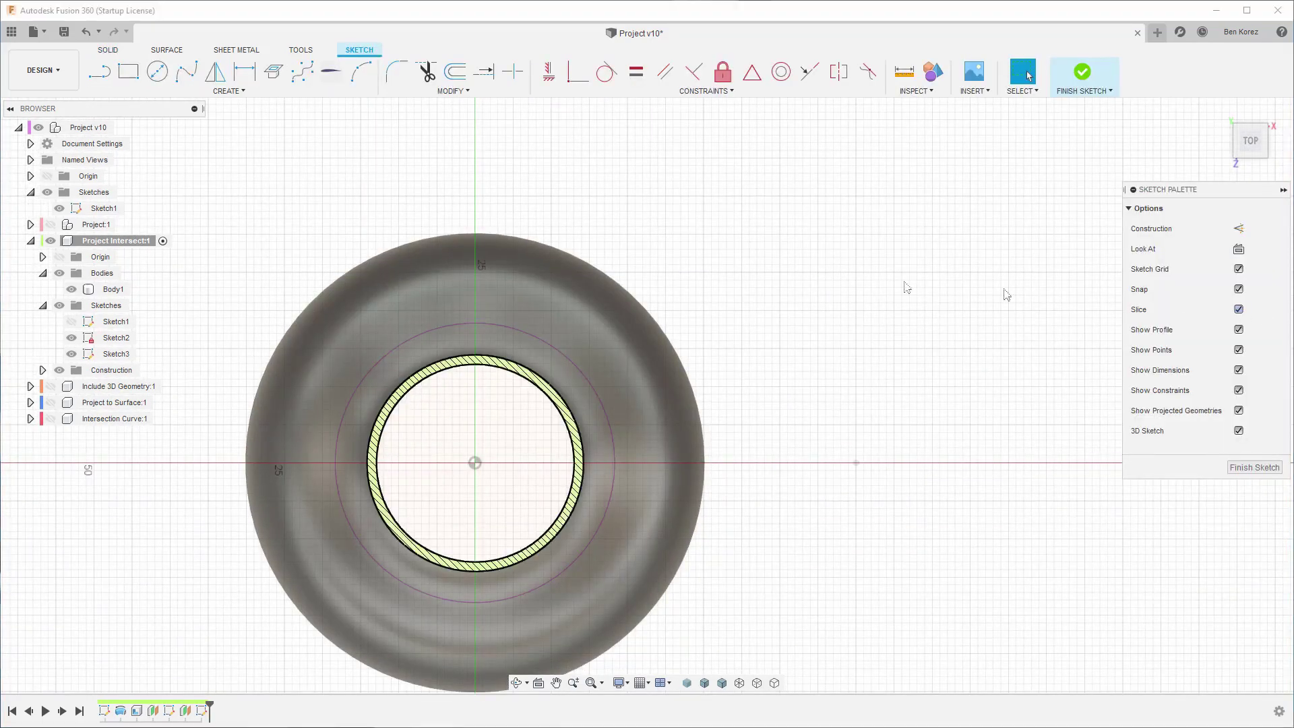
Intersect the bottle body with the new sketch plane, using the body selection filter and keeping Projection Link on
{"action": "left_click", "coordinate": [232, 90]}
{"action": "mouse_move", "coordinate": [192, 344]}
{"action": "left_click", "coordinate": [237, 362]}
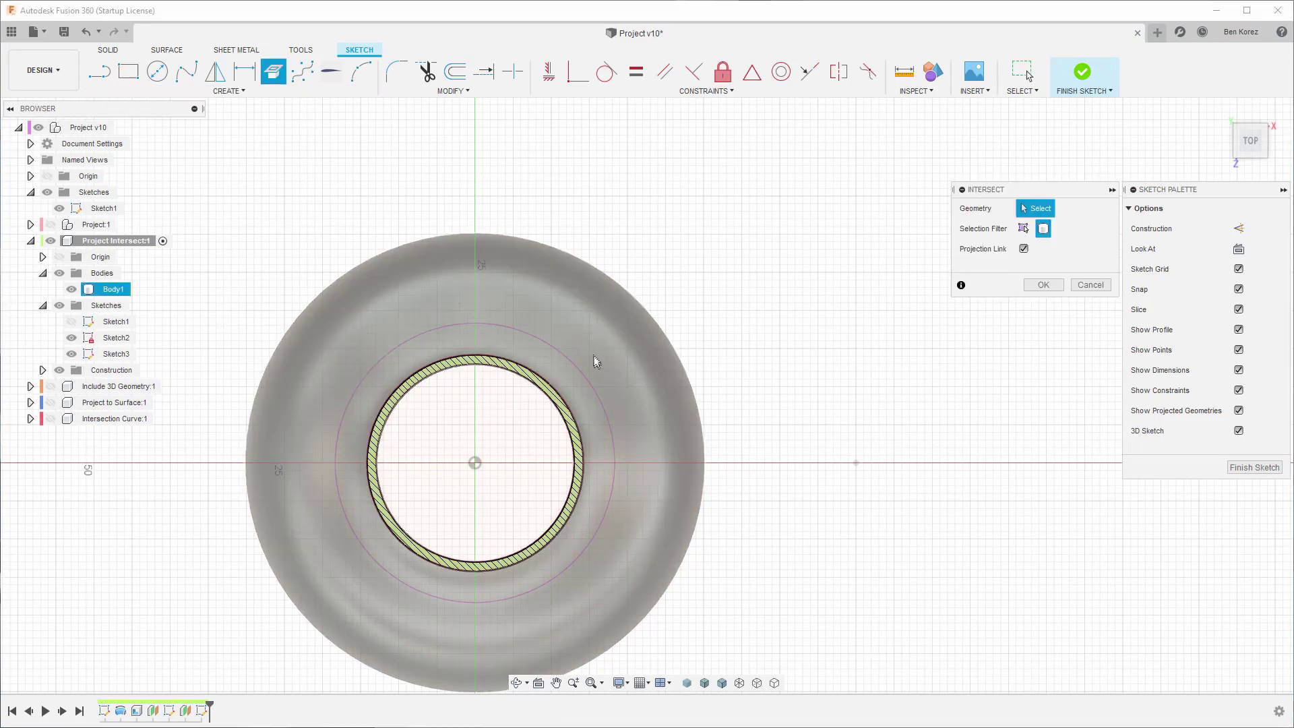
{"action": "scroll", "coordinate": [565, 402], "scroll_direction": "up", "scroll_amount": 5}
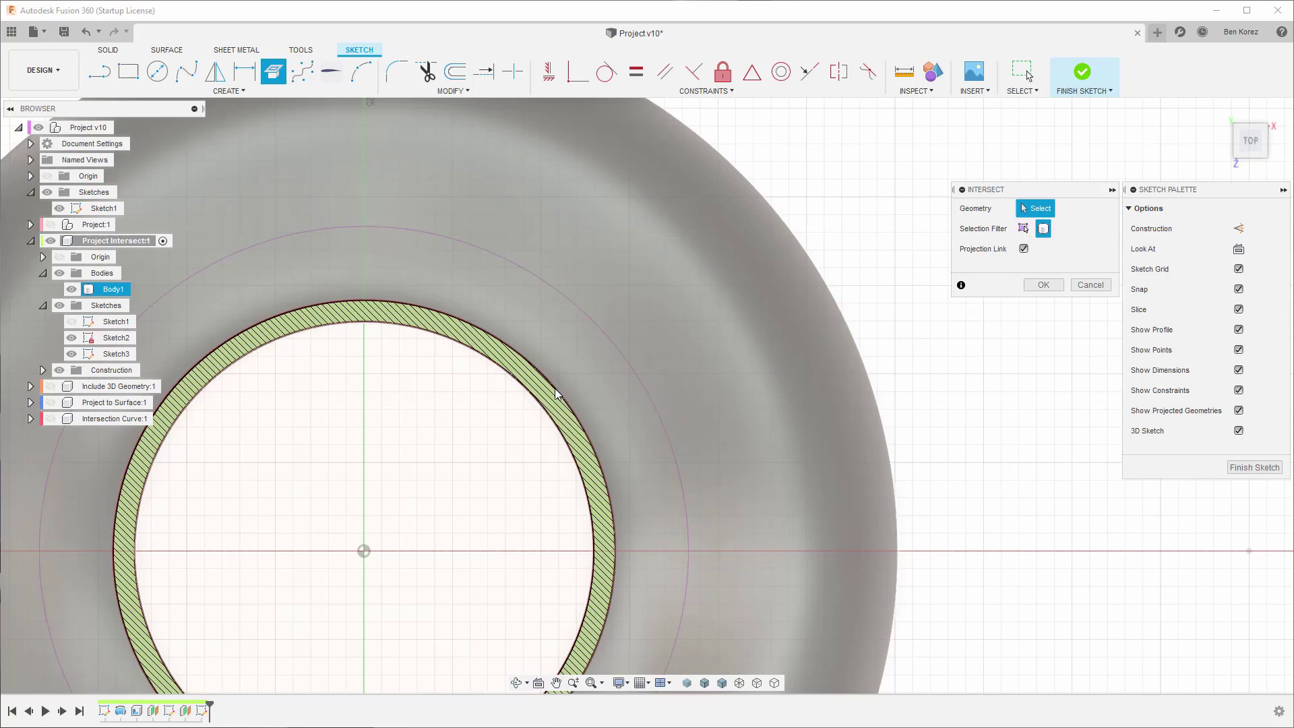
{"action": "left_click", "coordinate": [557, 394]}
{"action": "left_click", "coordinate": [1031, 288]}
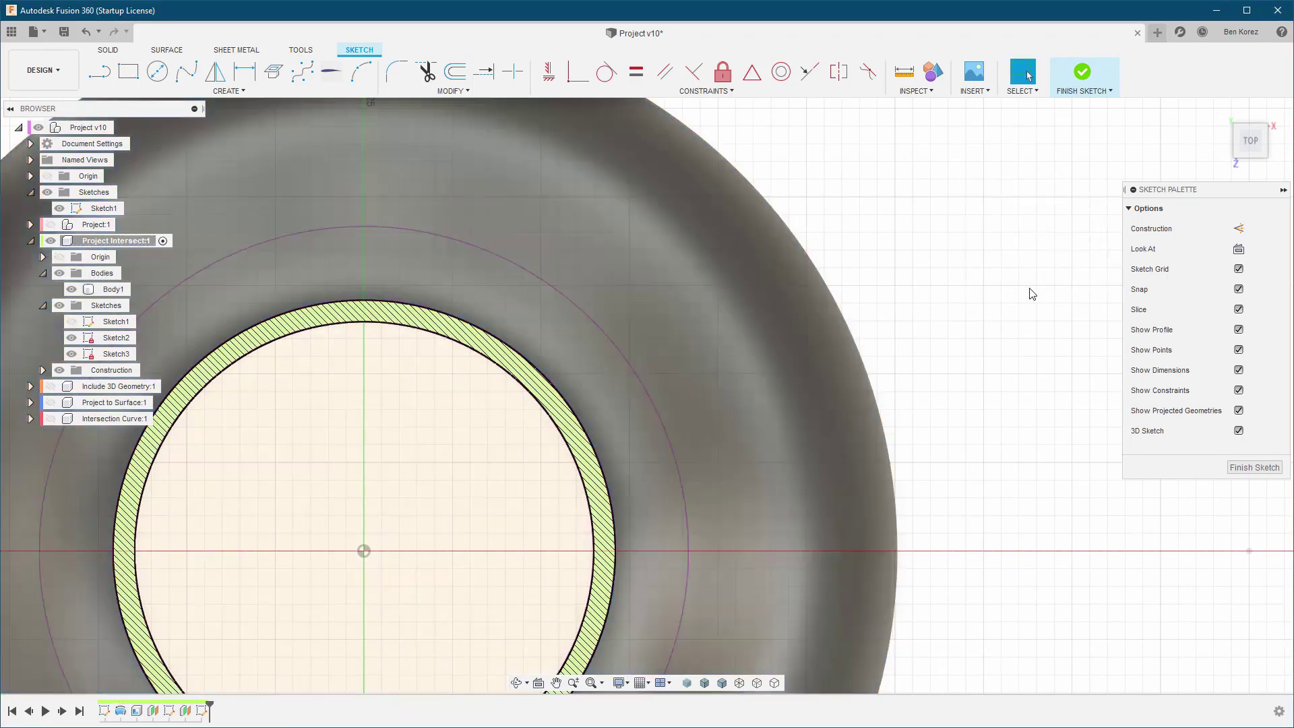
{"action": "scroll", "coordinate": [1032, 294], "scroll_direction": "down", "scroll_amount": 1}
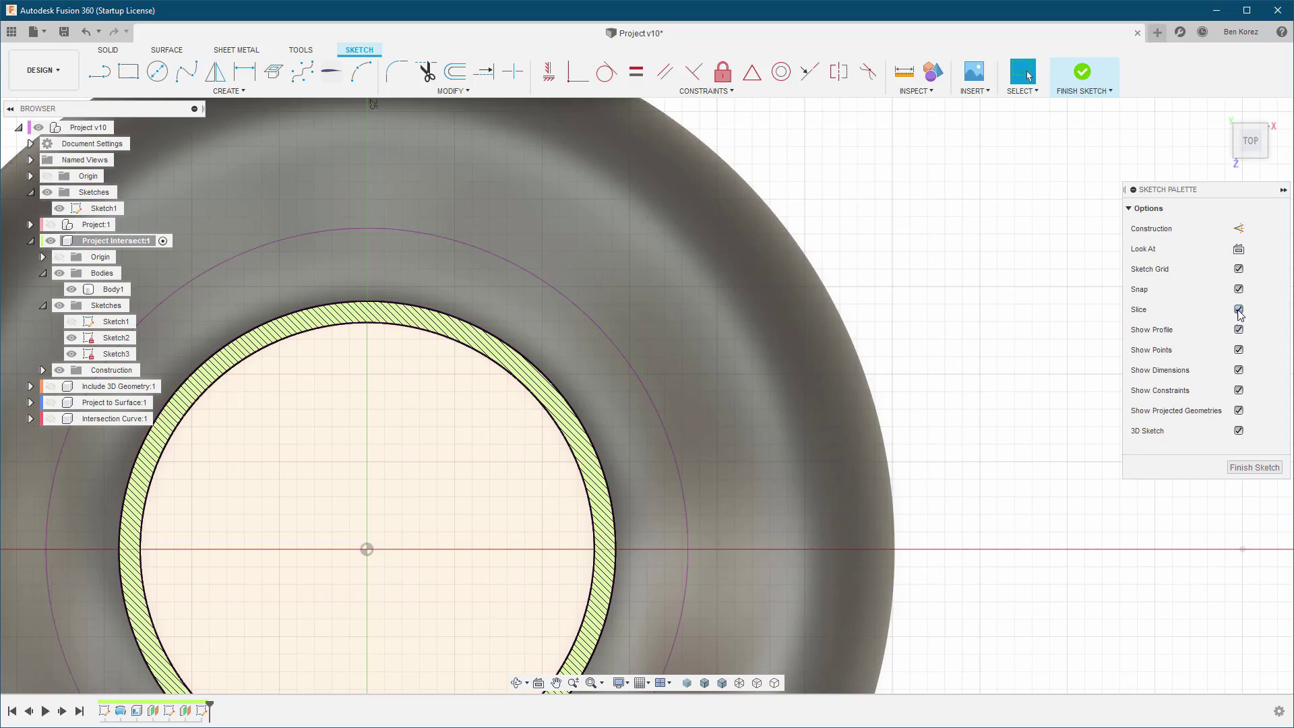
Turn off Slice, delete the inner circle of the intersected neck section and finish the sketch
{"action": "left_click", "coordinate": [1239, 310]}
{"action": "middle_click_drag", "start_coordinate": [644, 432], "coordinate": [665, 434]}
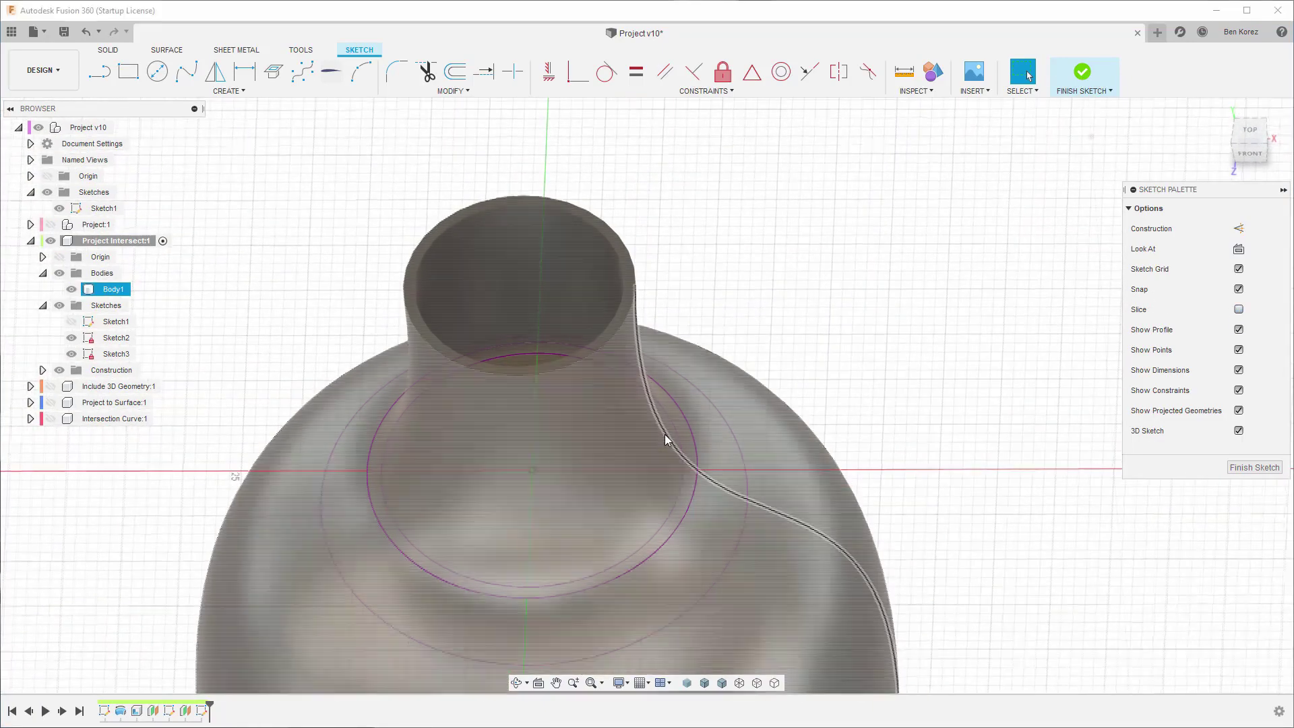
{"action": "left_click", "coordinate": [679, 446]}
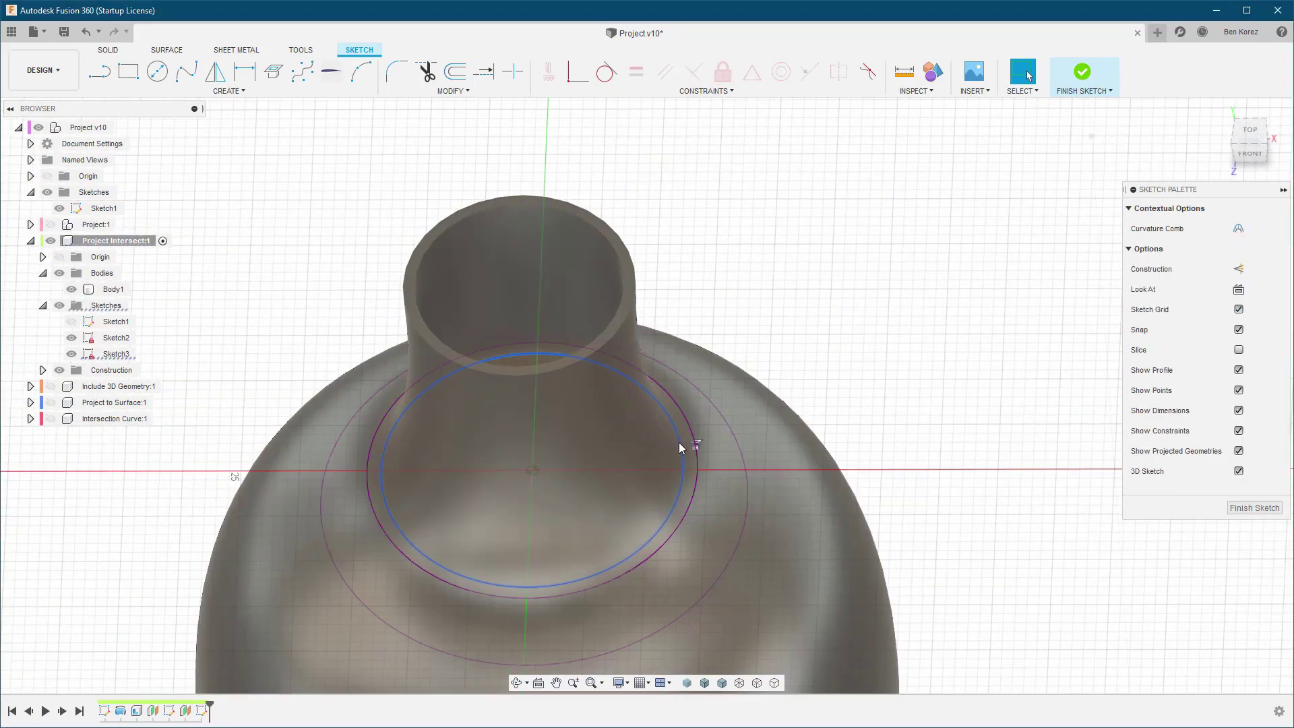
{"action": "key", "text": "Escape"}
{"action": "left_click", "coordinate": [1080, 75]}
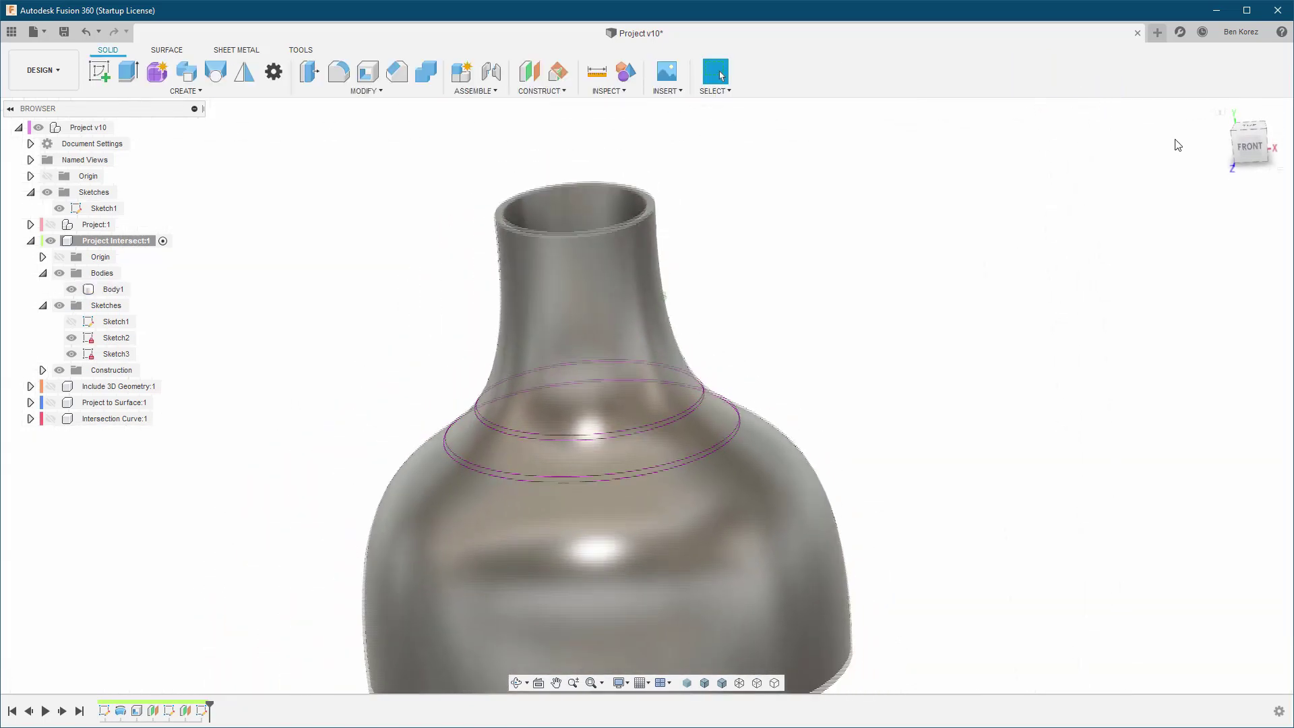
Create a new sketch on the vertical front plane and turn on Slice to section the bottle lengthwise
{"action": "left_click", "coordinate": [1244, 147]}
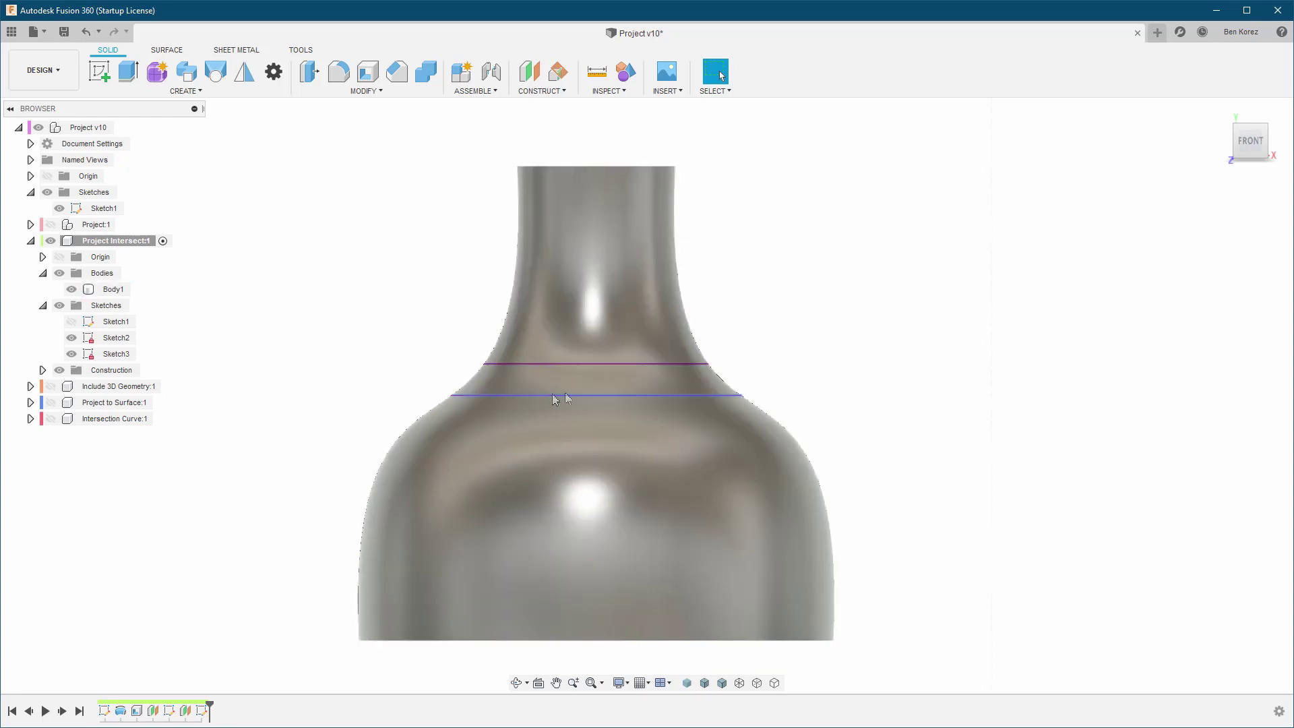
{"action": "scroll", "coordinate": [555, 394], "scroll_direction": "up", "scroll_amount": 5}
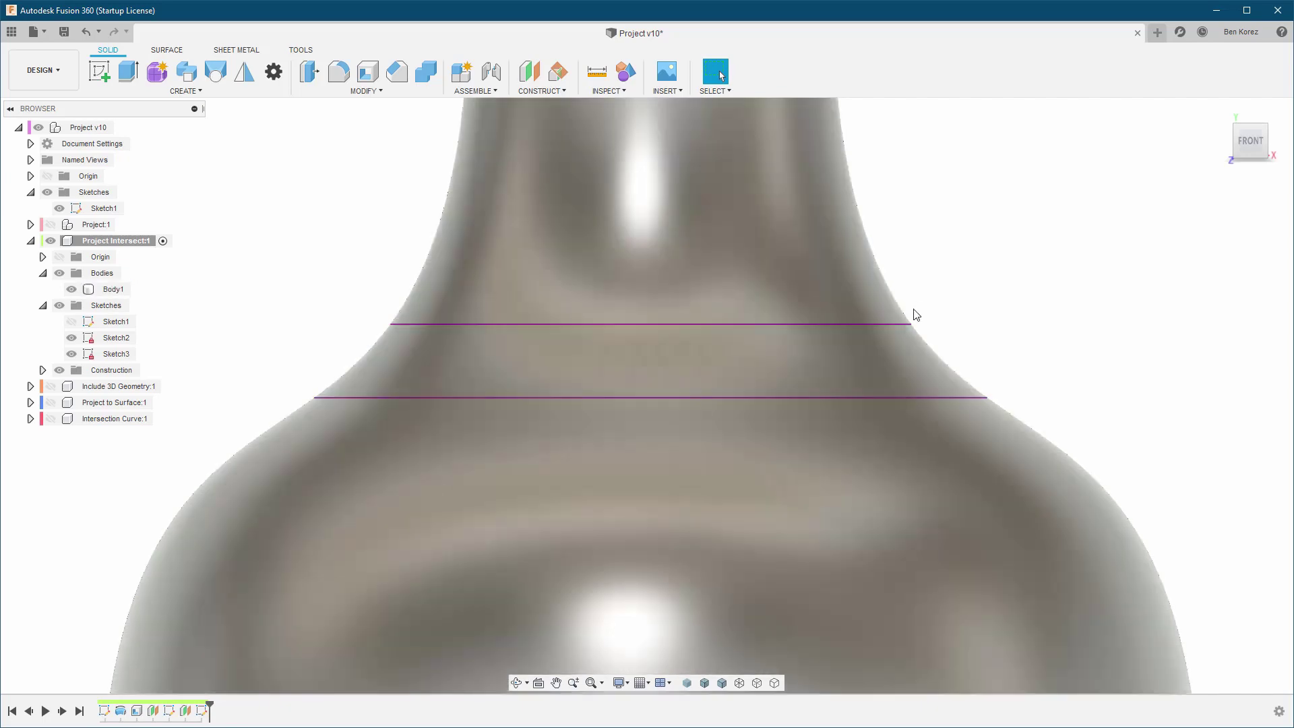
{"action": "scroll", "coordinate": [700, 256], "scroll_direction": "down", "scroll_amount": 2}
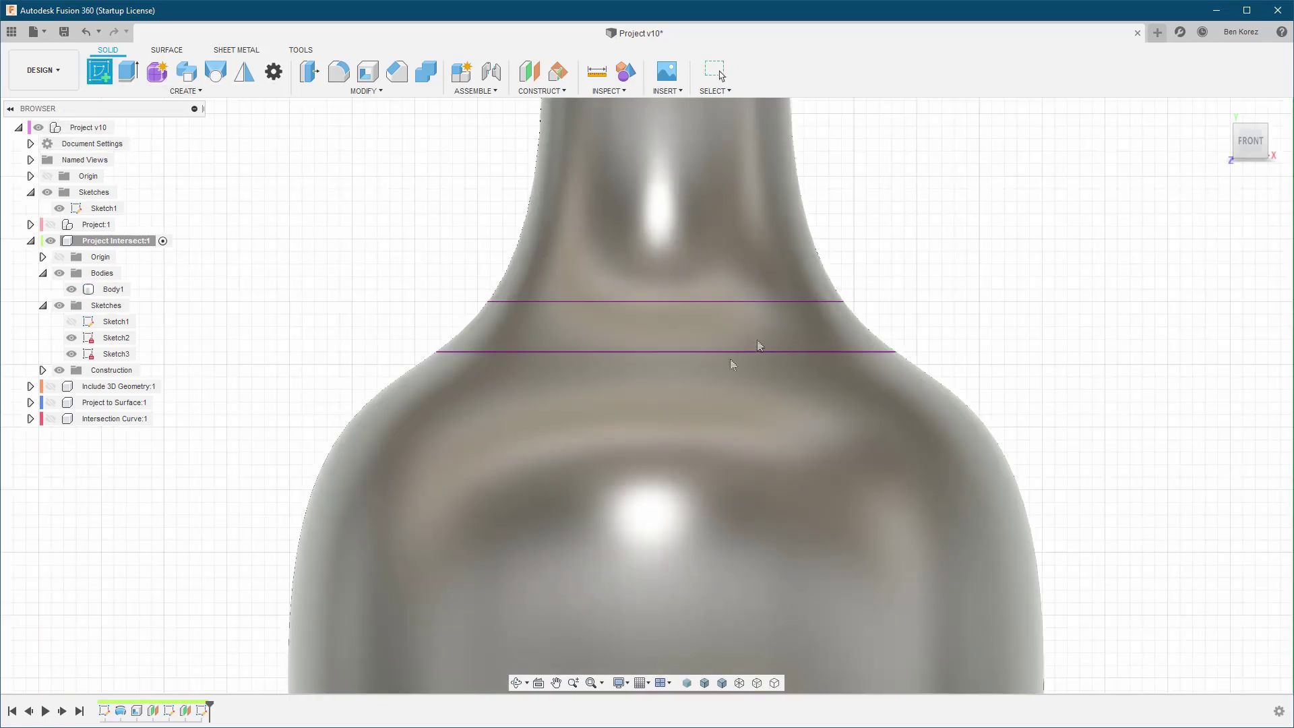
{"action": "scroll", "coordinate": [721, 361], "scroll_direction": "down", "scroll_amount": 3}
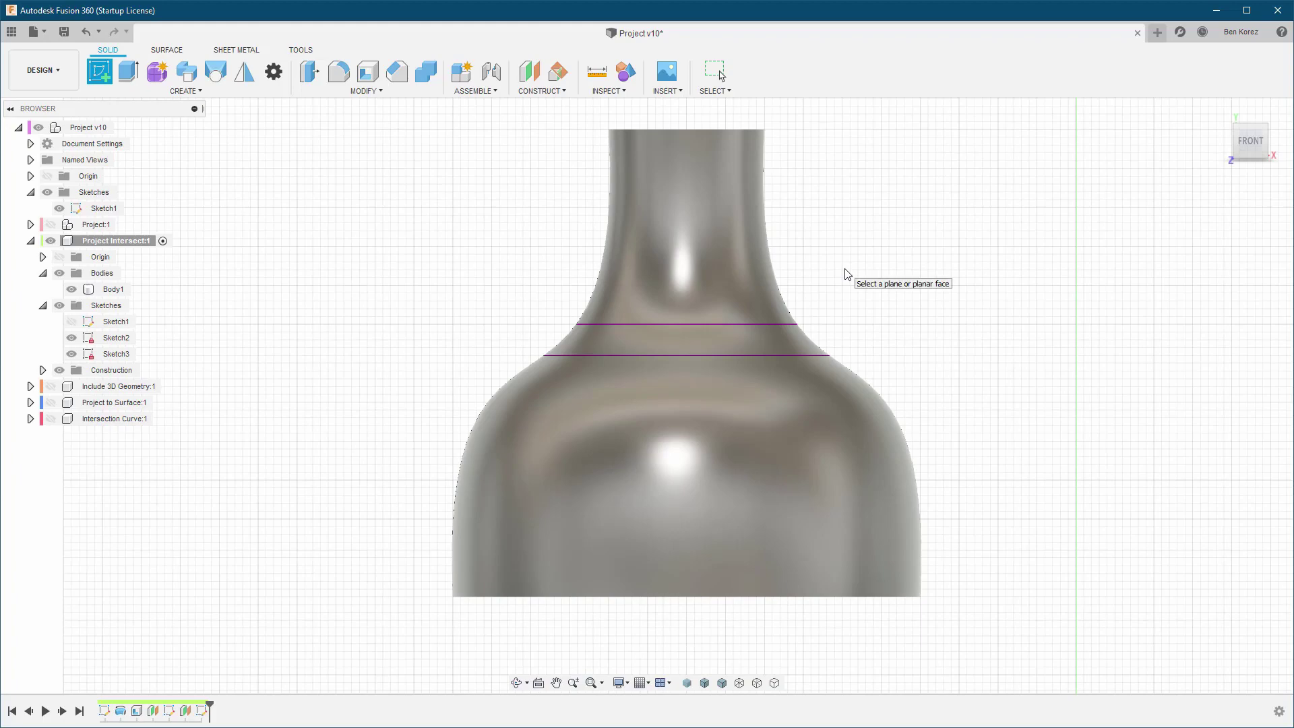
{"action": "left_click", "coordinate": [544, 260]}
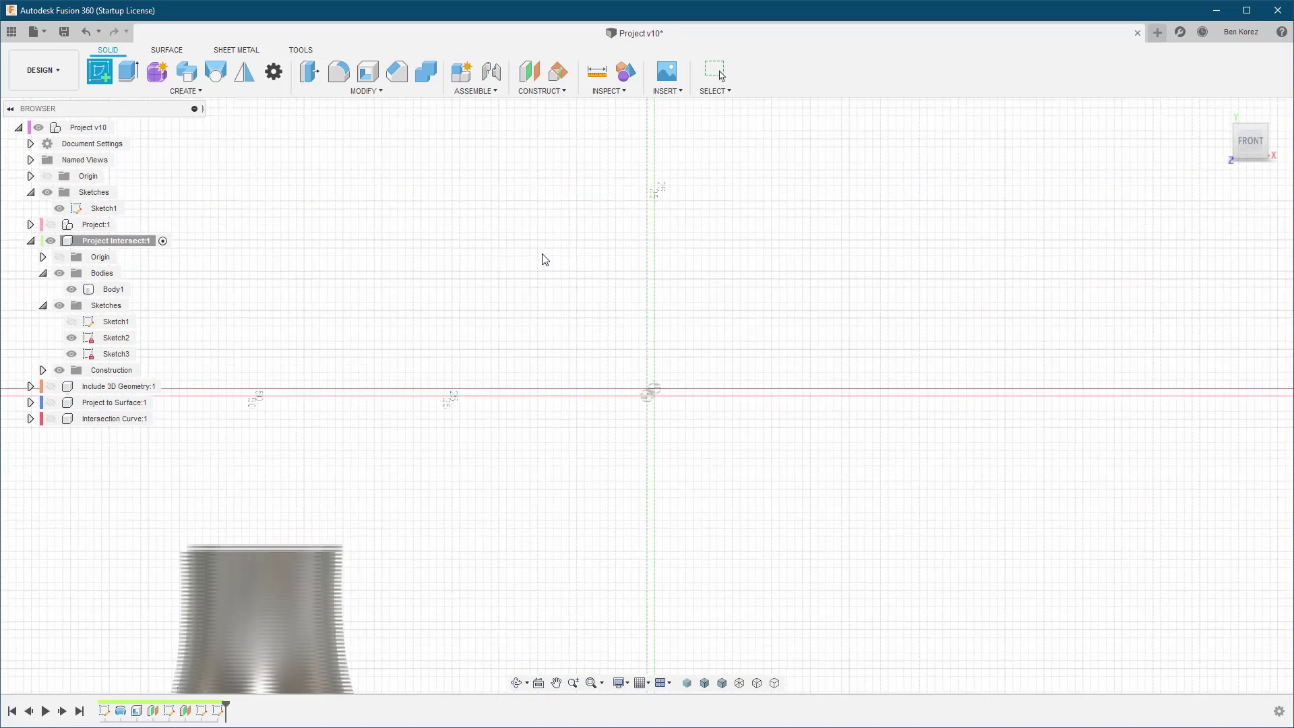
{"action": "middle_click_drag", "start_coordinate": [624, 333], "coordinate": [812, 118]}
{"action": "middle_click_drag", "start_coordinate": [497, 448], "coordinate": [664, 319]}
{"action": "middle_click_drag", "start_coordinate": [609, 375], "coordinate": [614, 318]}
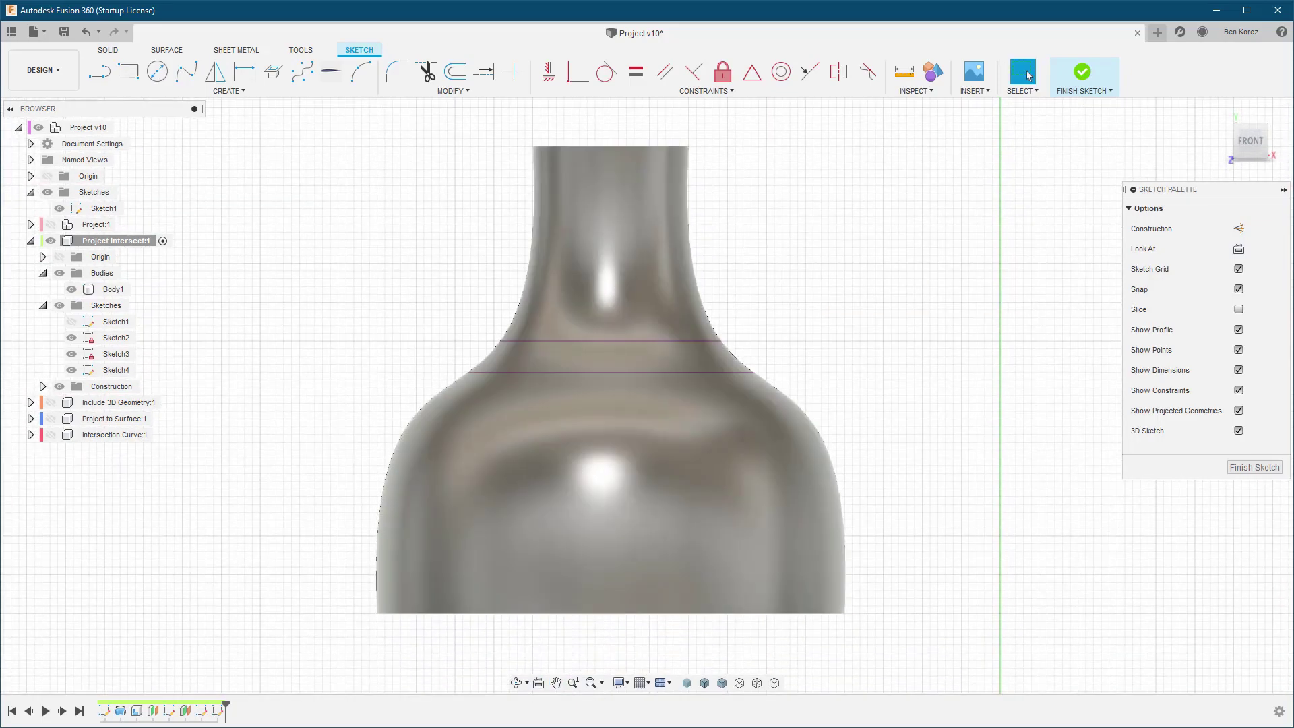
{"action": "left_click", "coordinate": [1240, 310]}
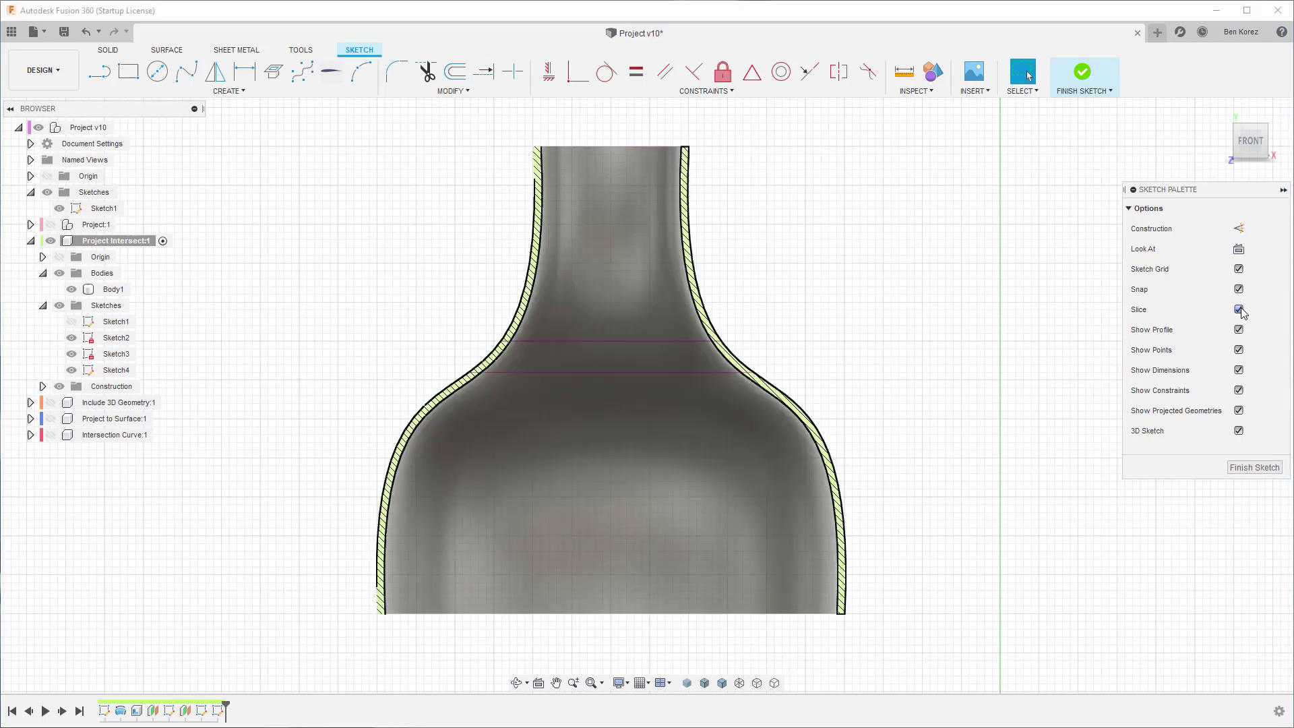
{"action": "scroll", "coordinate": [726, 347], "scroll_direction": "up", "scroll_amount": 5}
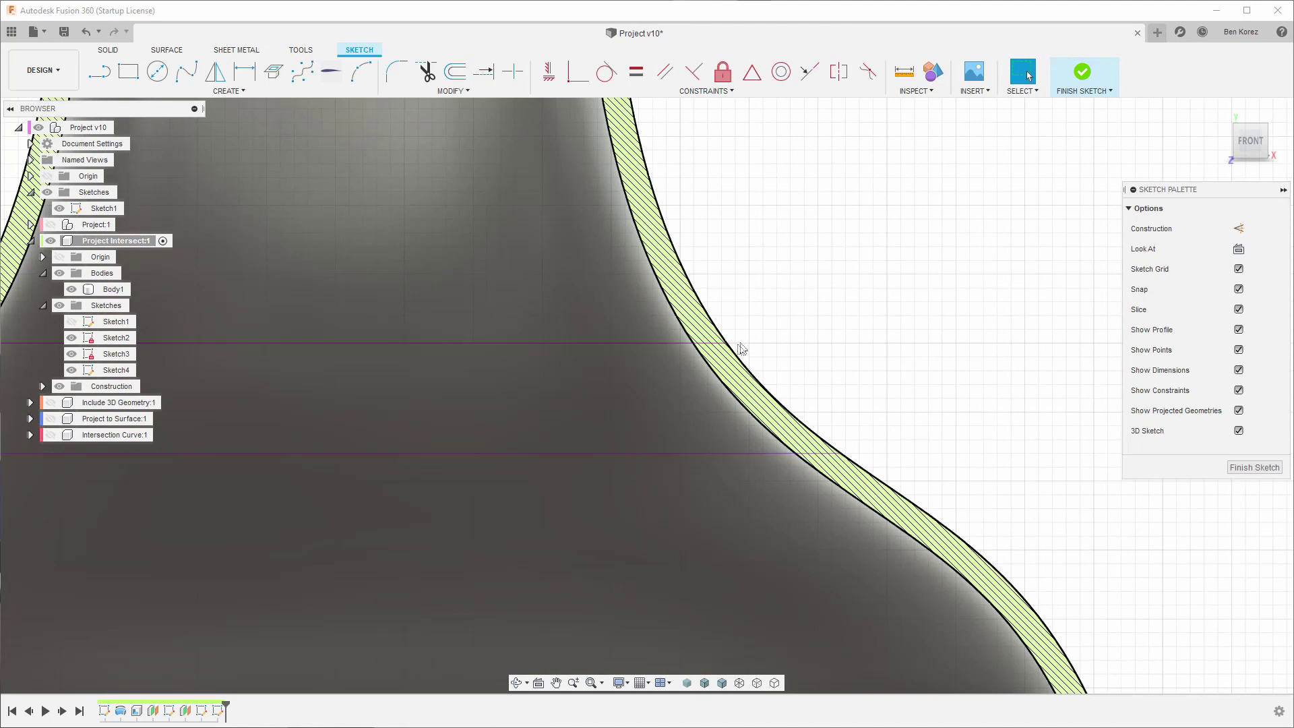
{"action": "scroll", "coordinate": [785, 324], "scroll_direction": "down", "scroll_amount": 3}
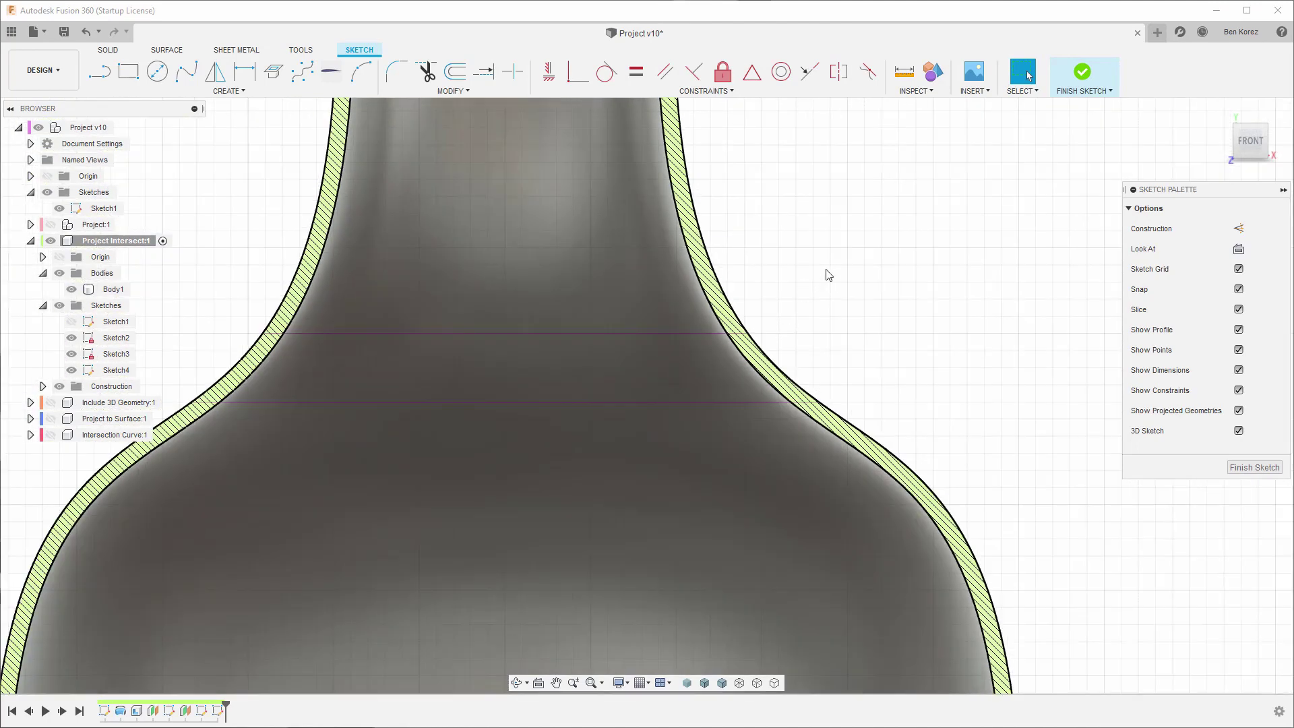
Intersect the circles of Sketch2 and Sketch3 with the sketch plane, using the specified entities filter and keeping Projection Link on
{"action": "left_click", "coordinate": [223, 90]}
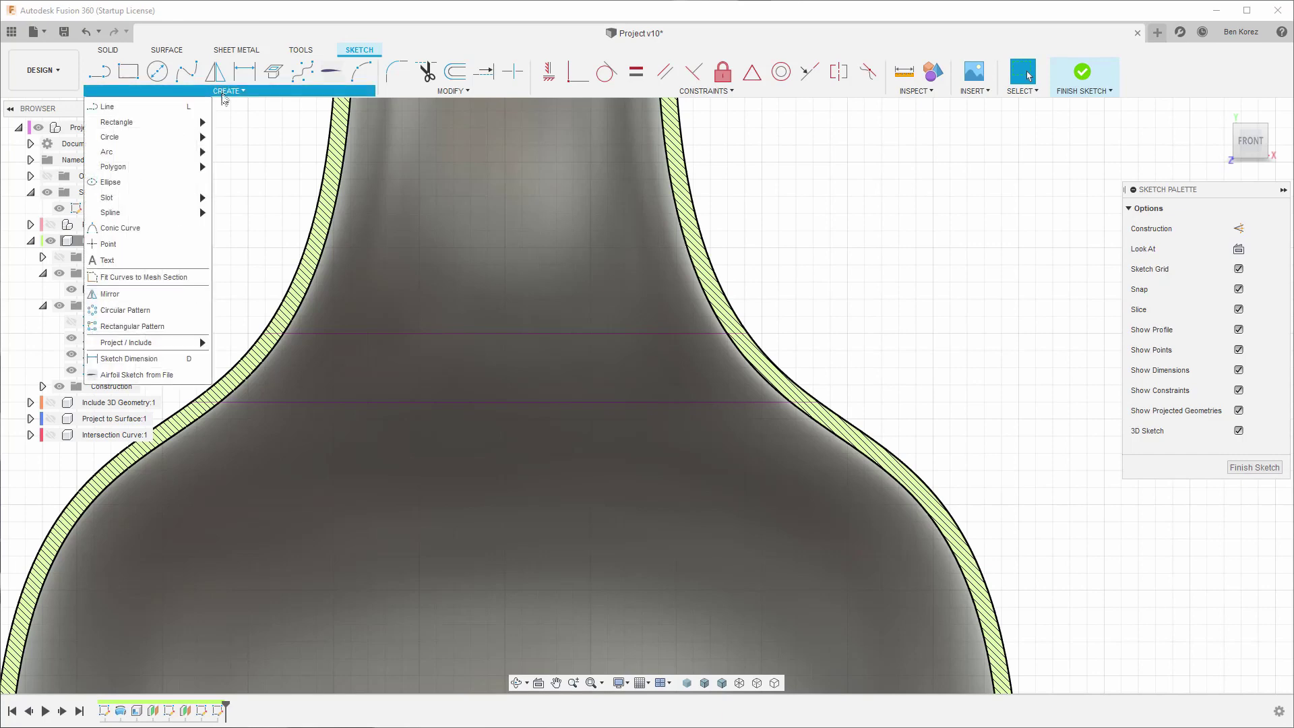
{"action": "mouse_move", "coordinate": [187, 348]}
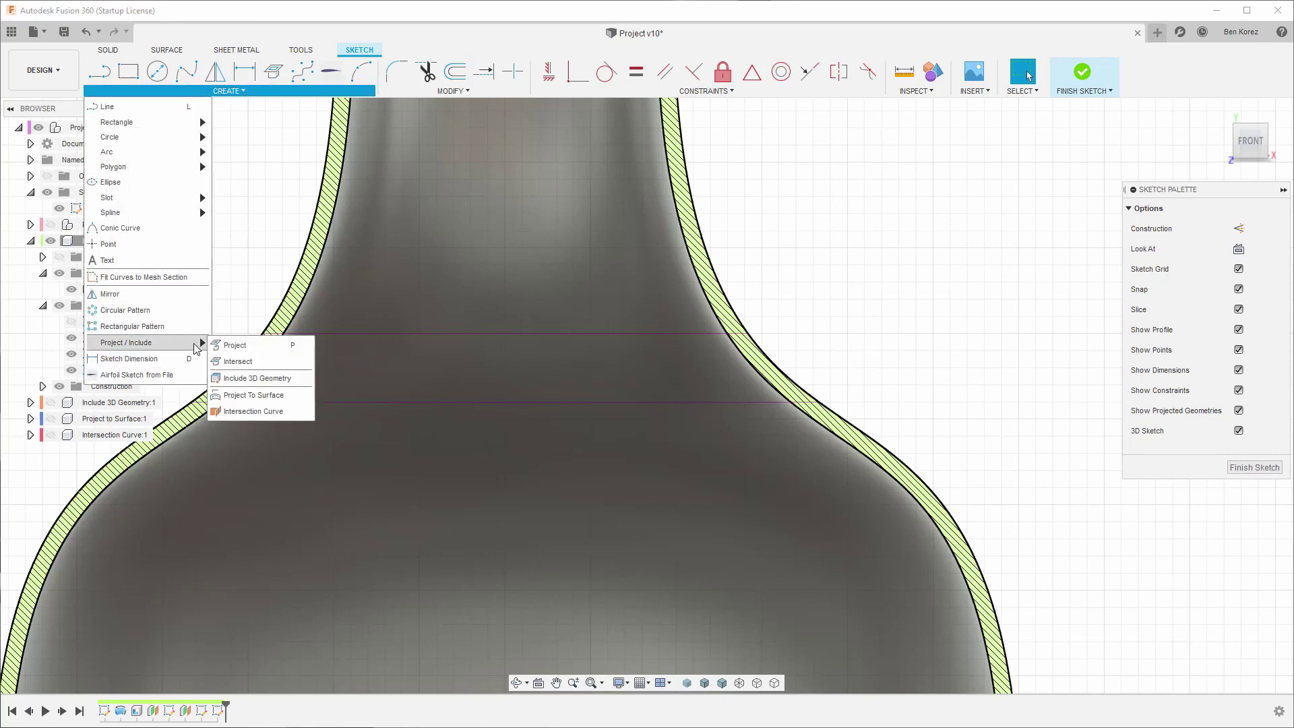
{"action": "left_click", "coordinate": [263, 363]}
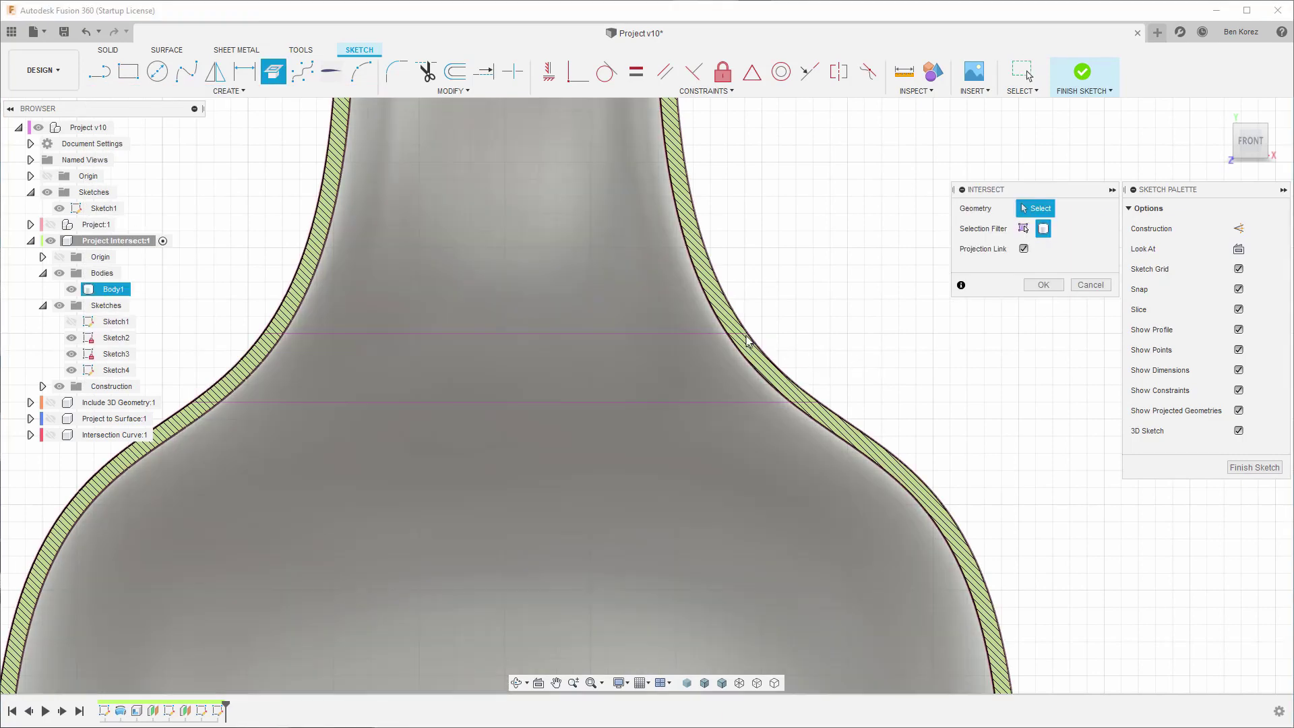
{"action": "middle_click_drag", "start_coordinate": [719, 342], "coordinate": [760, 318], "text": "shift"}
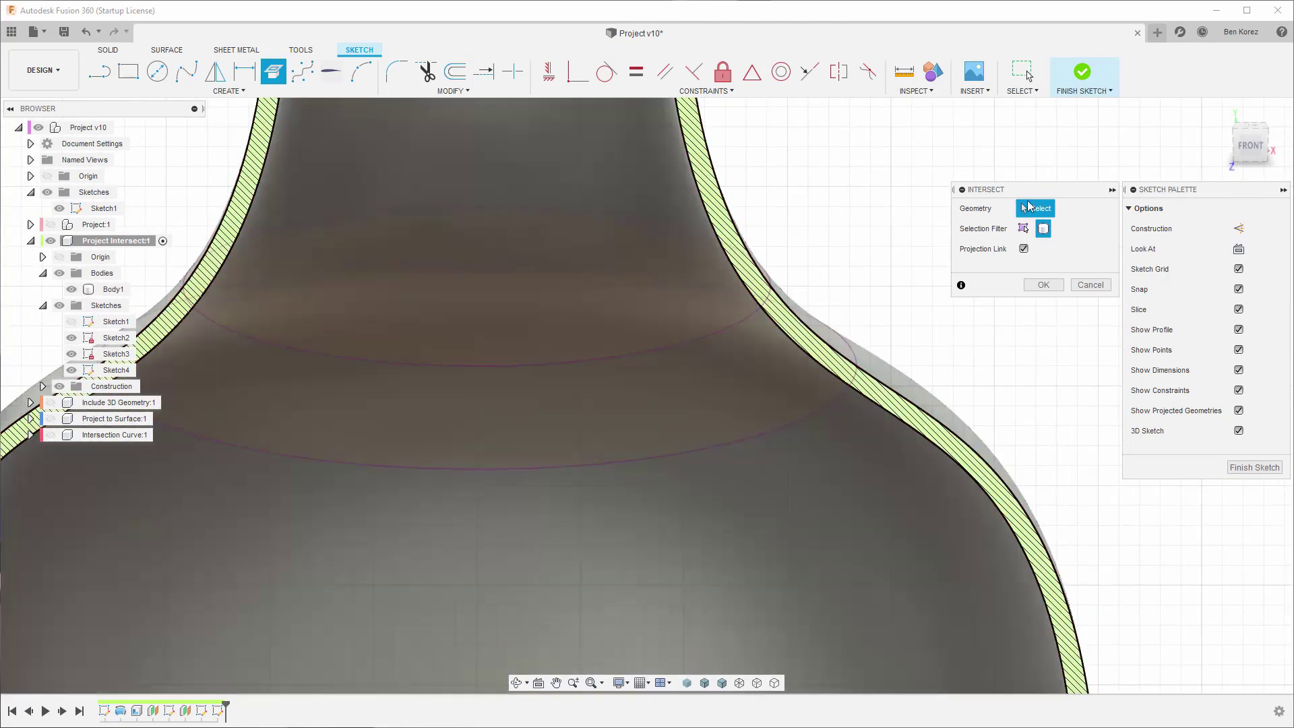
{"action": "left_click", "coordinate": [1022, 230]}
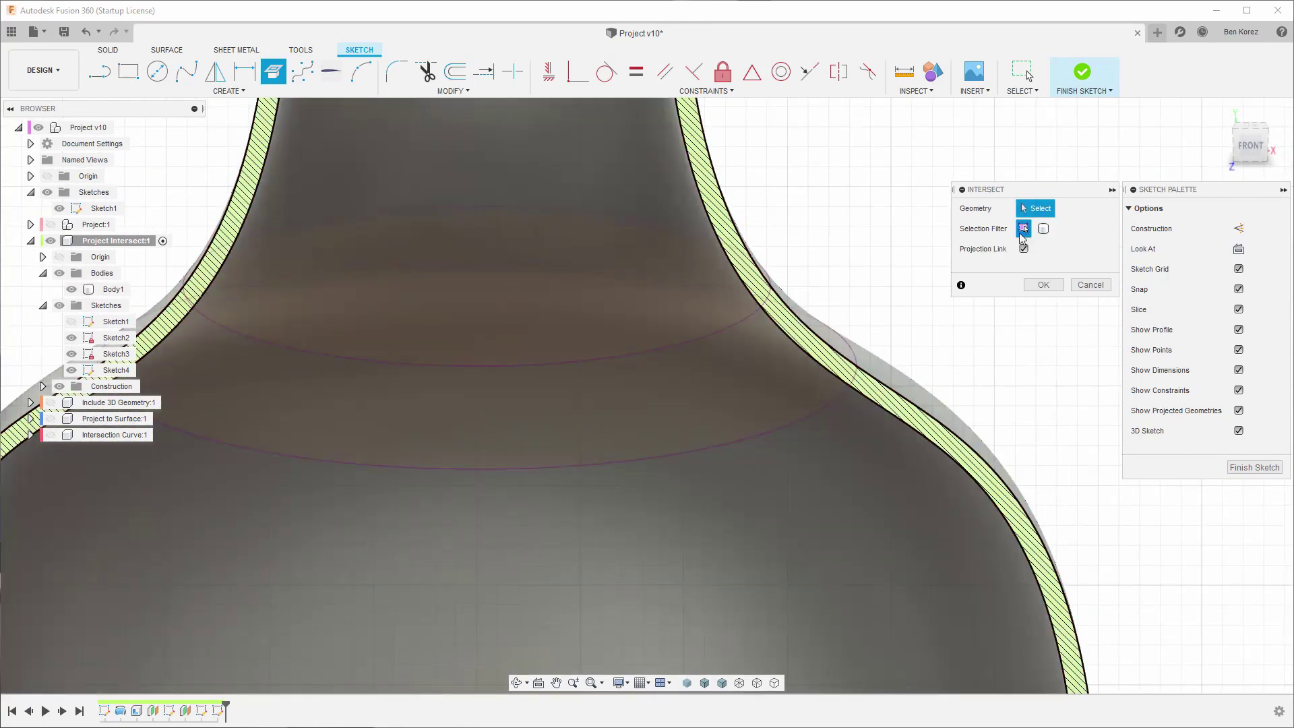
{"action": "left_click", "coordinate": [754, 314]}
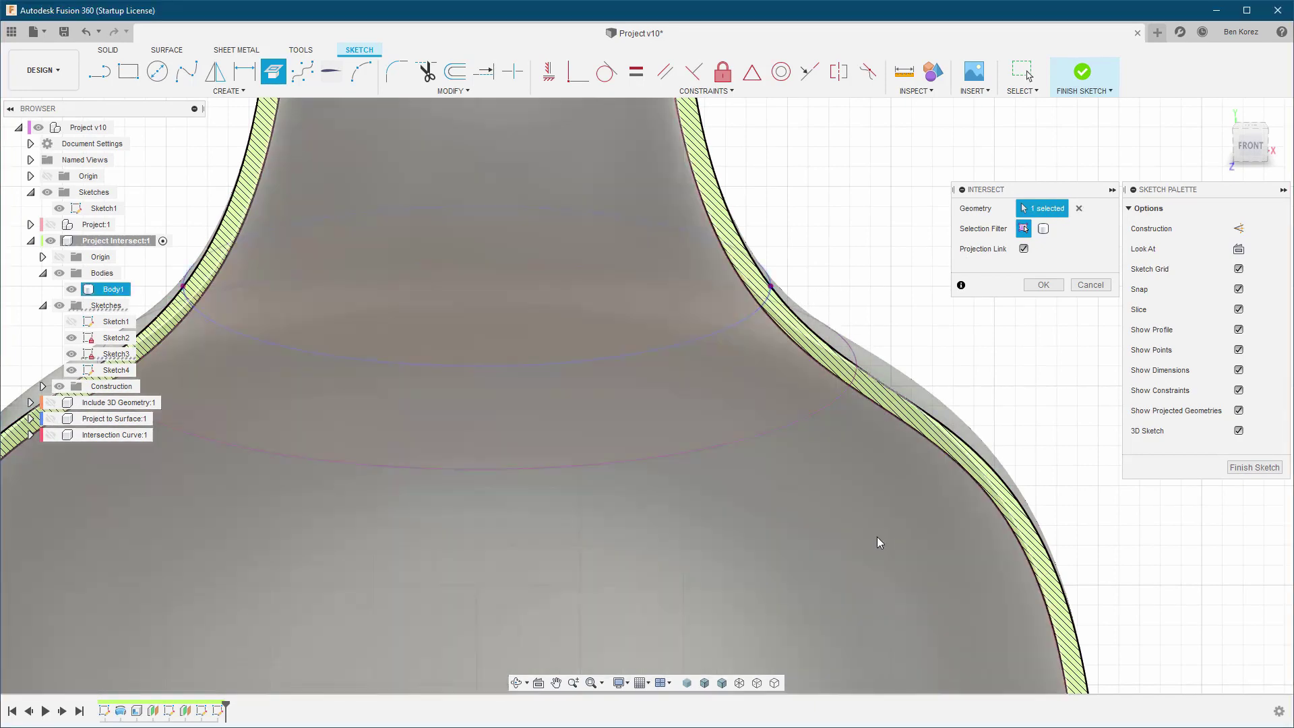
{"action": "left_click", "coordinate": [842, 409]}
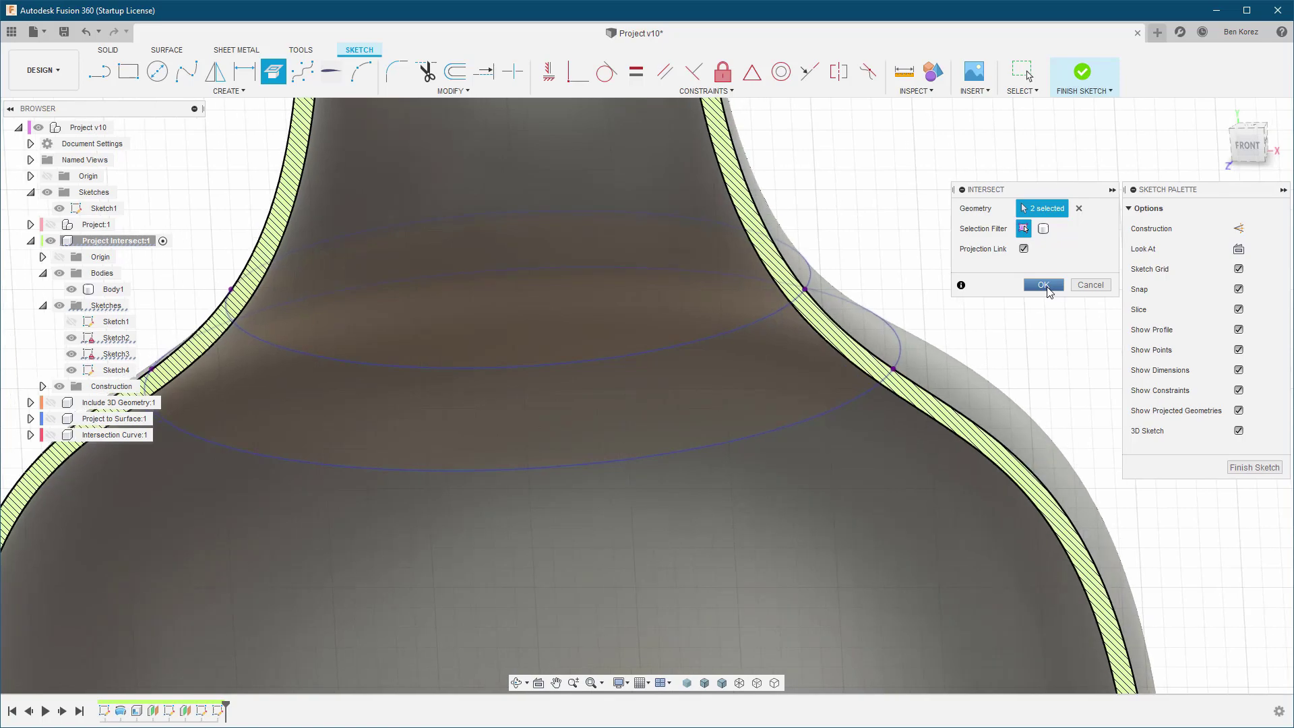
{"action": "left_click", "coordinate": [1046, 287]}
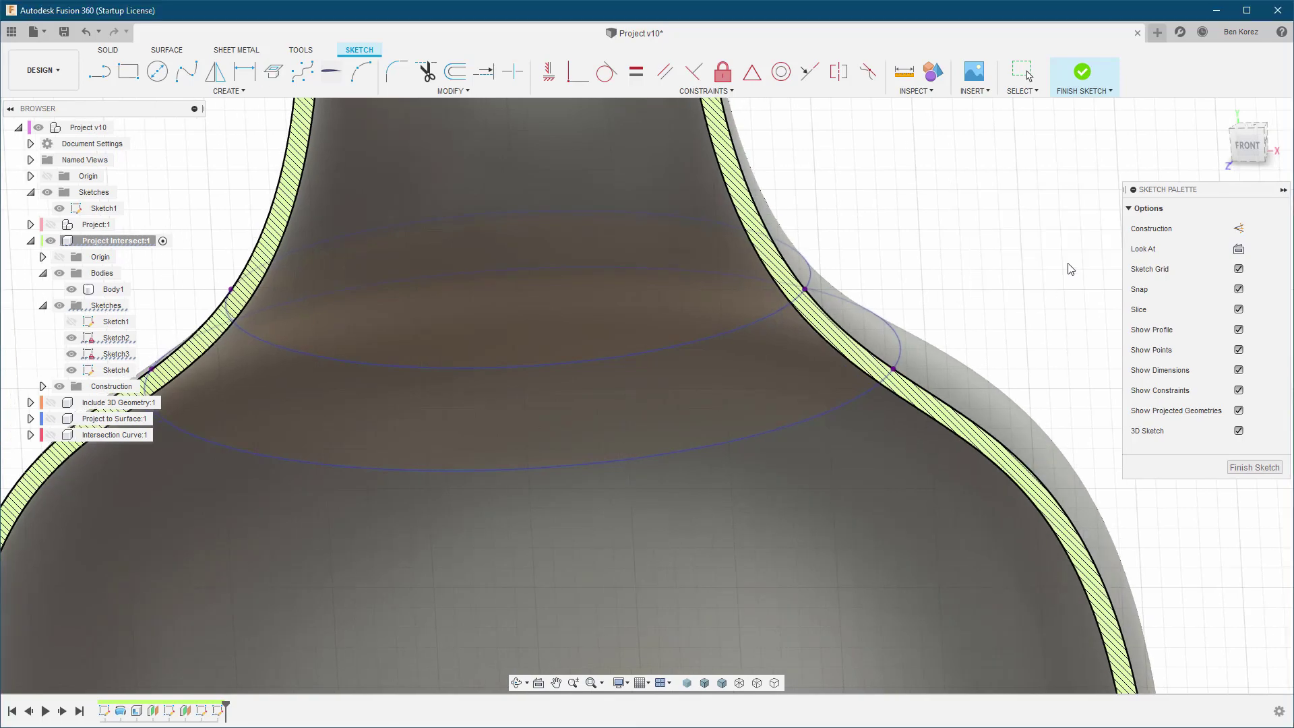
Examine from the front where the intersected points lie on the outer profile of the bottle's sliced wall
{"action": "left_click", "coordinate": [1250, 150]}
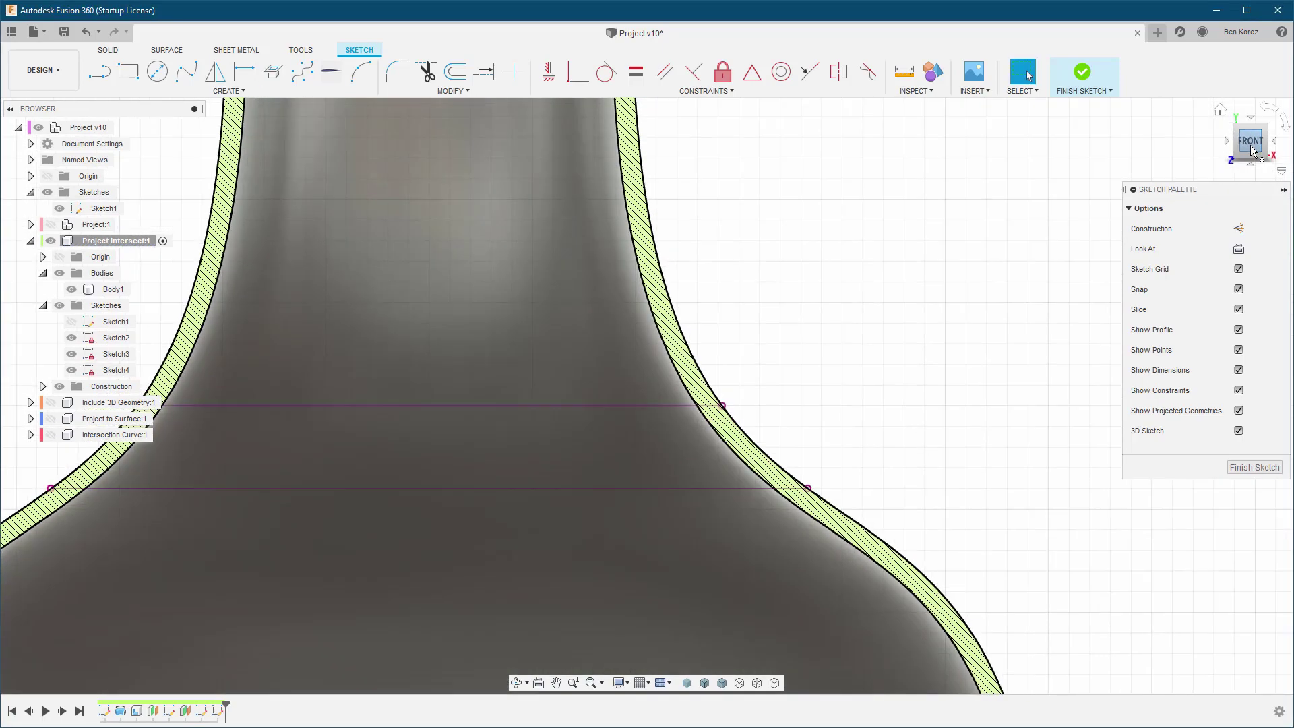
{"action": "scroll", "coordinate": [718, 407], "scroll_direction": "up", "scroll_amount": 2}
{"action": "key", "text": "Escape"}
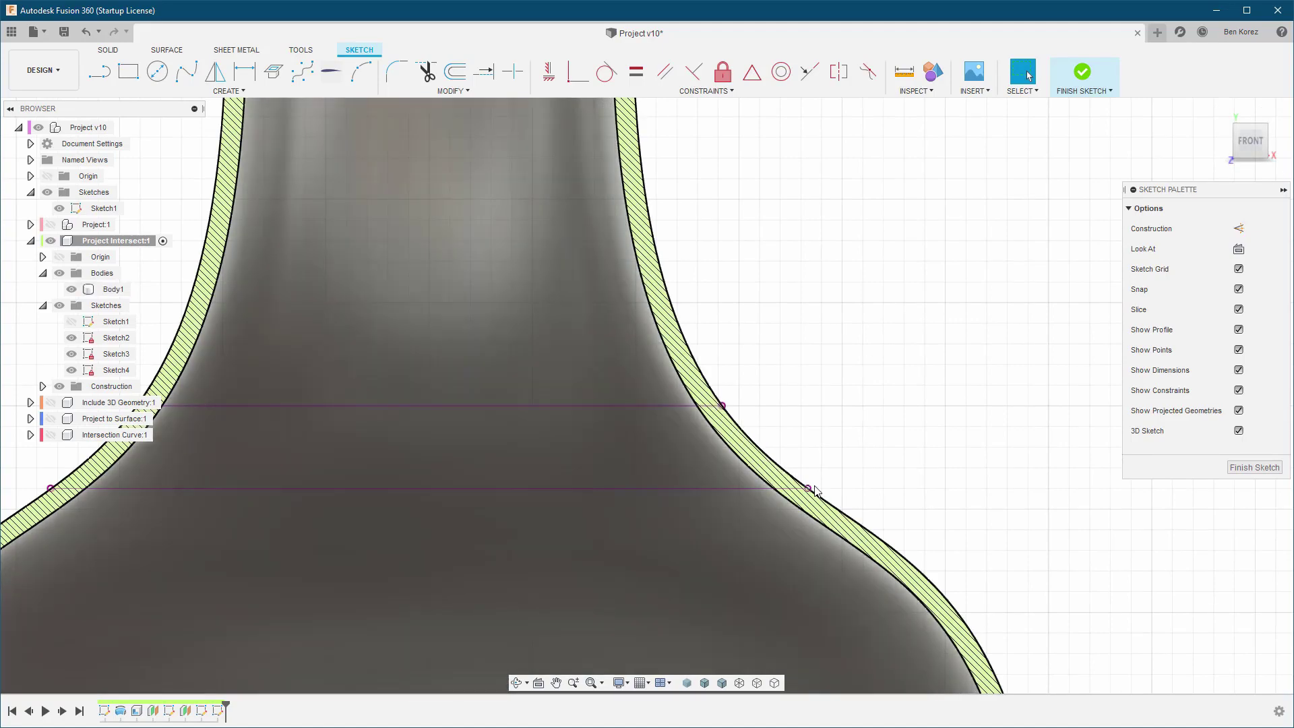
{"action": "scroll", "coordinate": [774, 404], "scroll_direction": "down", "scroll_amount": 2}
{"action": "left_click", "coordinate": [788, 431]}
{"action": "scroll", "coordinate": [760, 425], "scroll_direction": "up", "scroll_amount": 4}
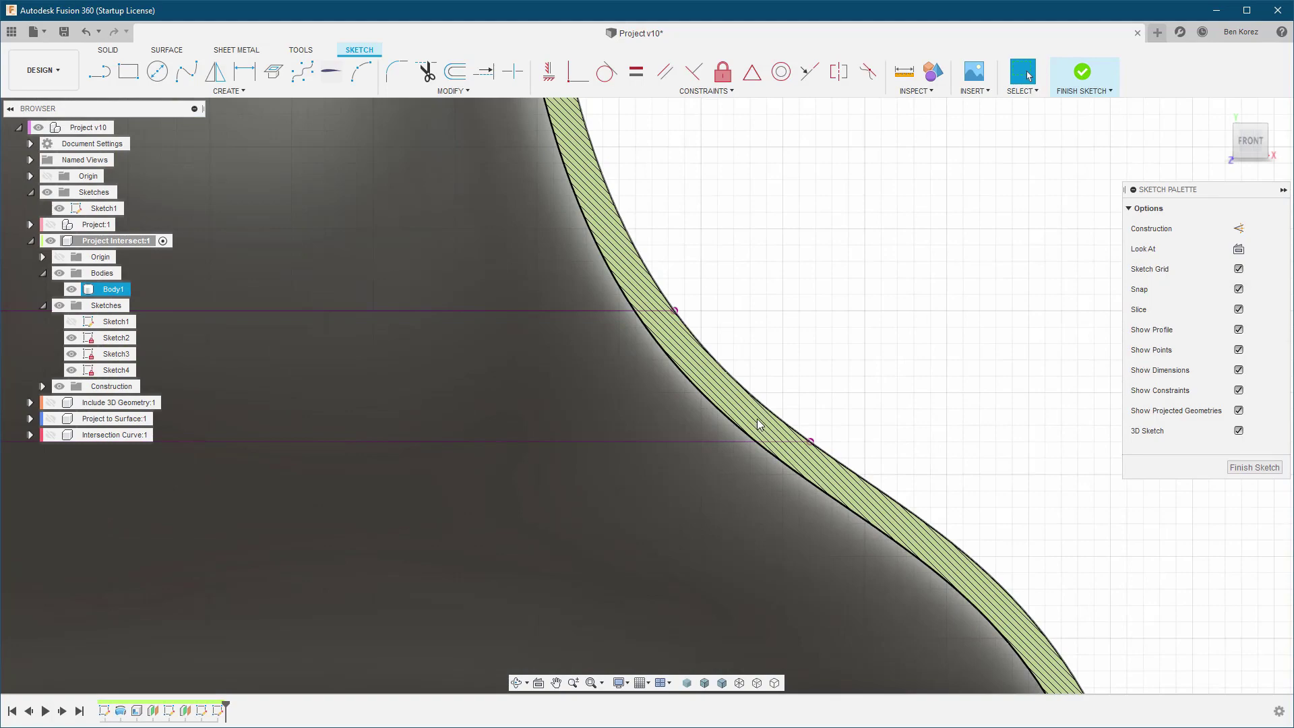
{"action": "scroll", "coordinate": [765, 417], "scroll_direction": "up", "scroll_amount": 2}
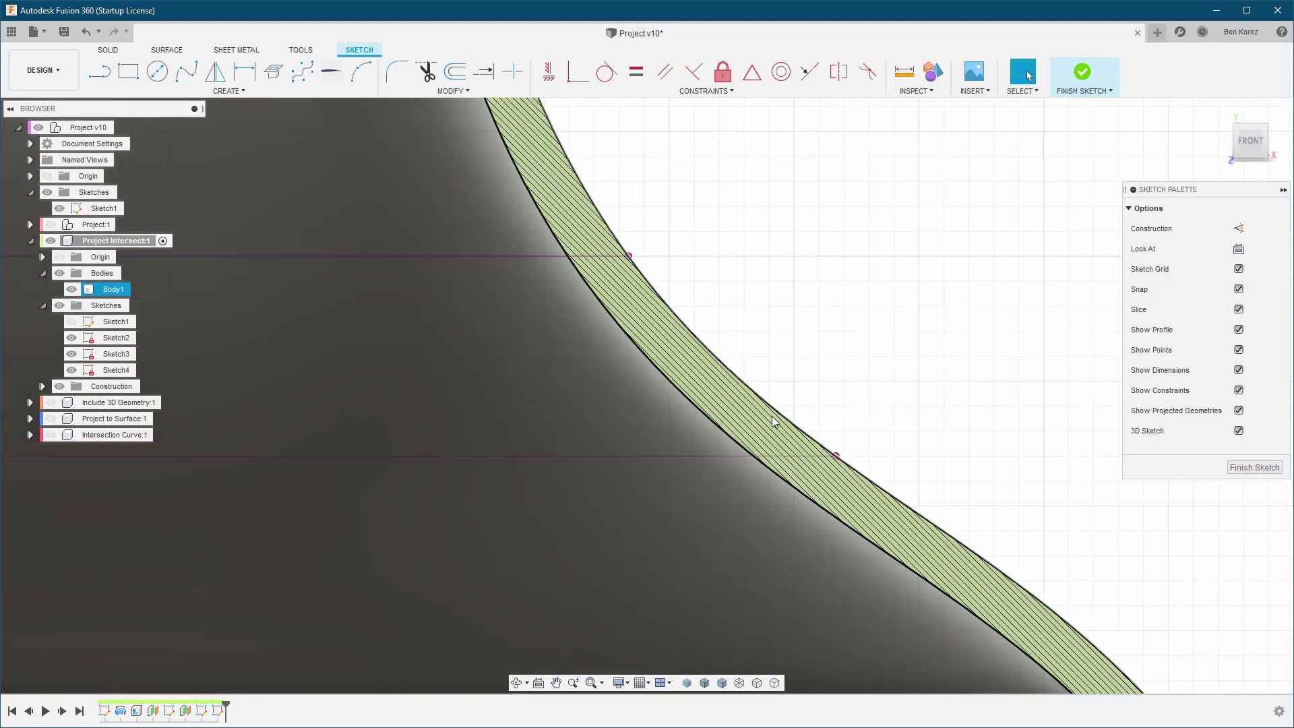
{"action": "scroll", "coordinate": [897, 352], "scroll_direction": "down", "scroll_amount": 3}
{"action": "scroll", "coordinate": [777, 405], "scroll_direction": "up", "scroll_amount": 1}
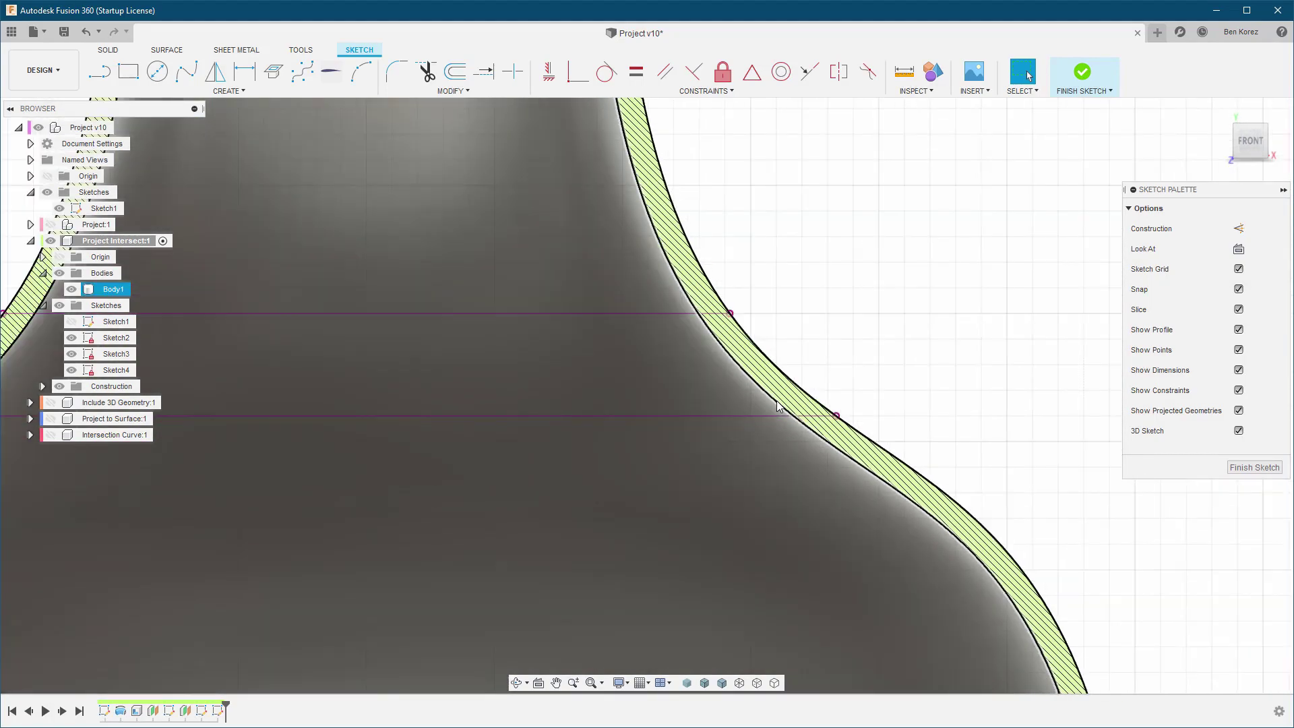
{"action": "key", "text": "Escape"}
{"action": "scroll", "coordinate": [782, 403], "scroll_direction": "down", "scroll_amount": 5}
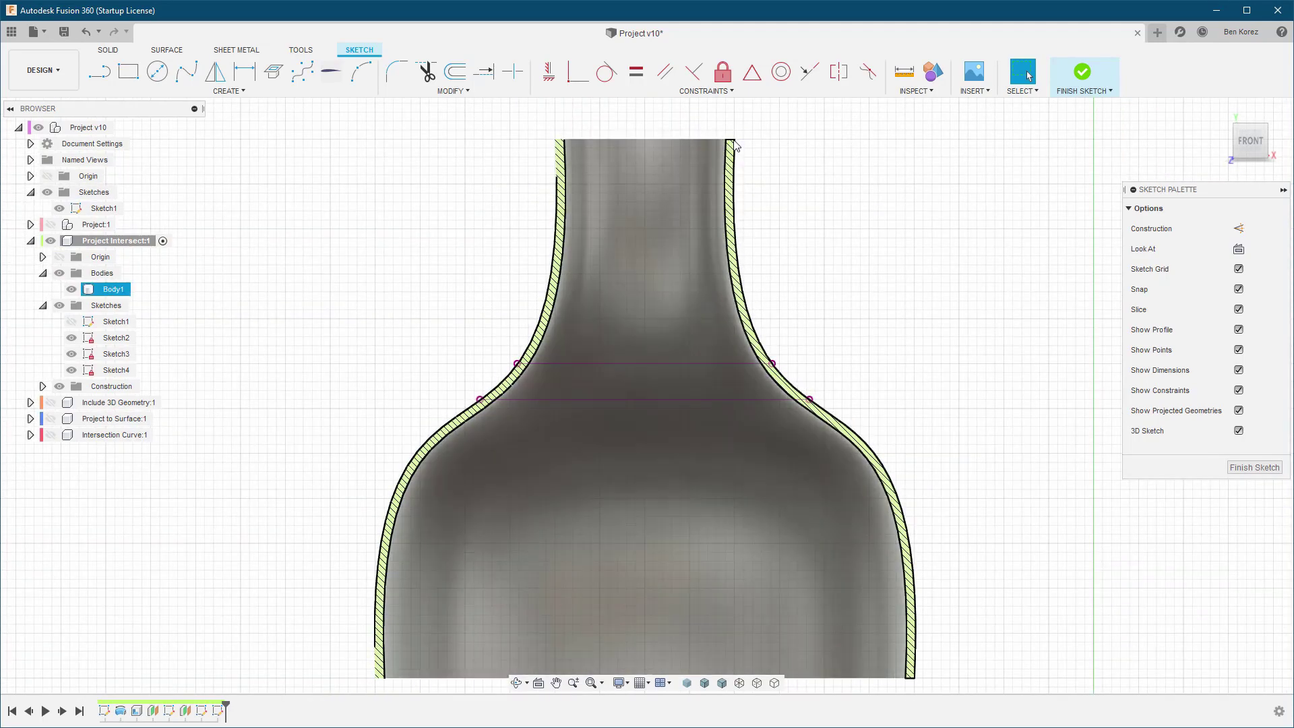
{"action": "scroll", "coordinate": [774, 363], "scroll_direction": "up", "scroll_amount": 1}
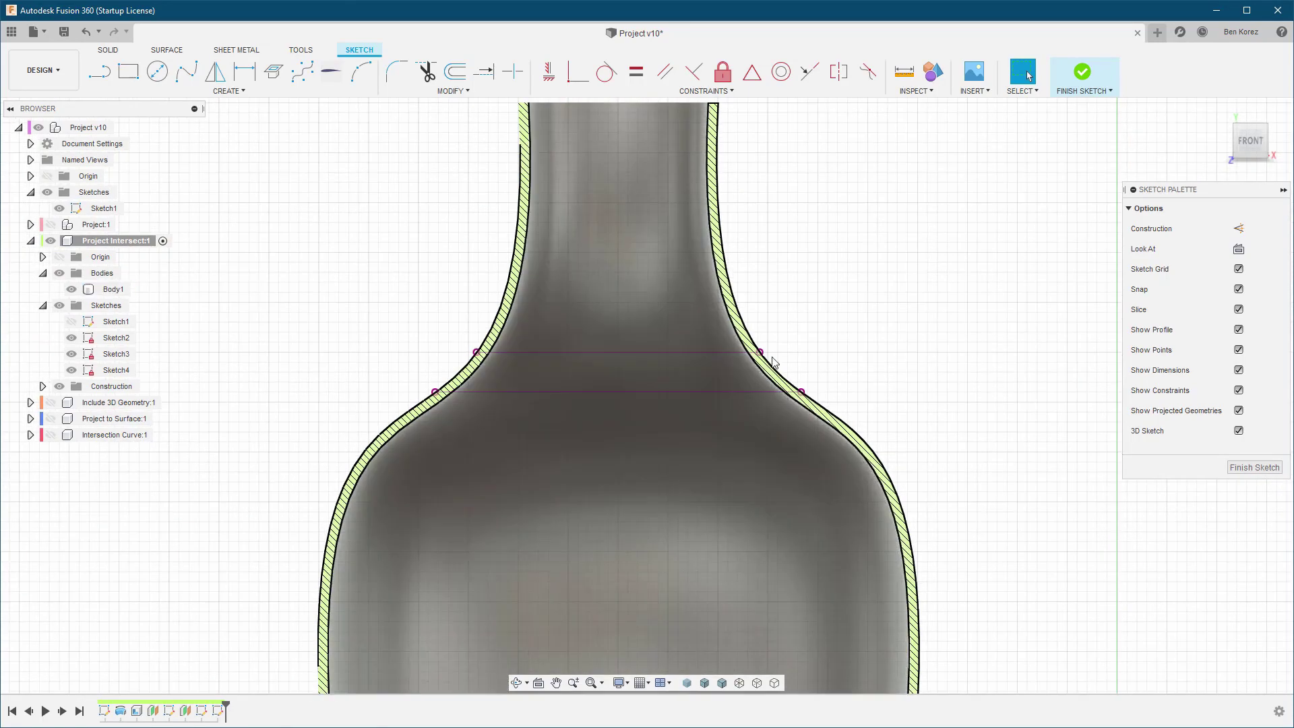
{"action": "scroll", "coordinate": [774, 363], "scroll_direction": "up", "scroll_amount": 5}
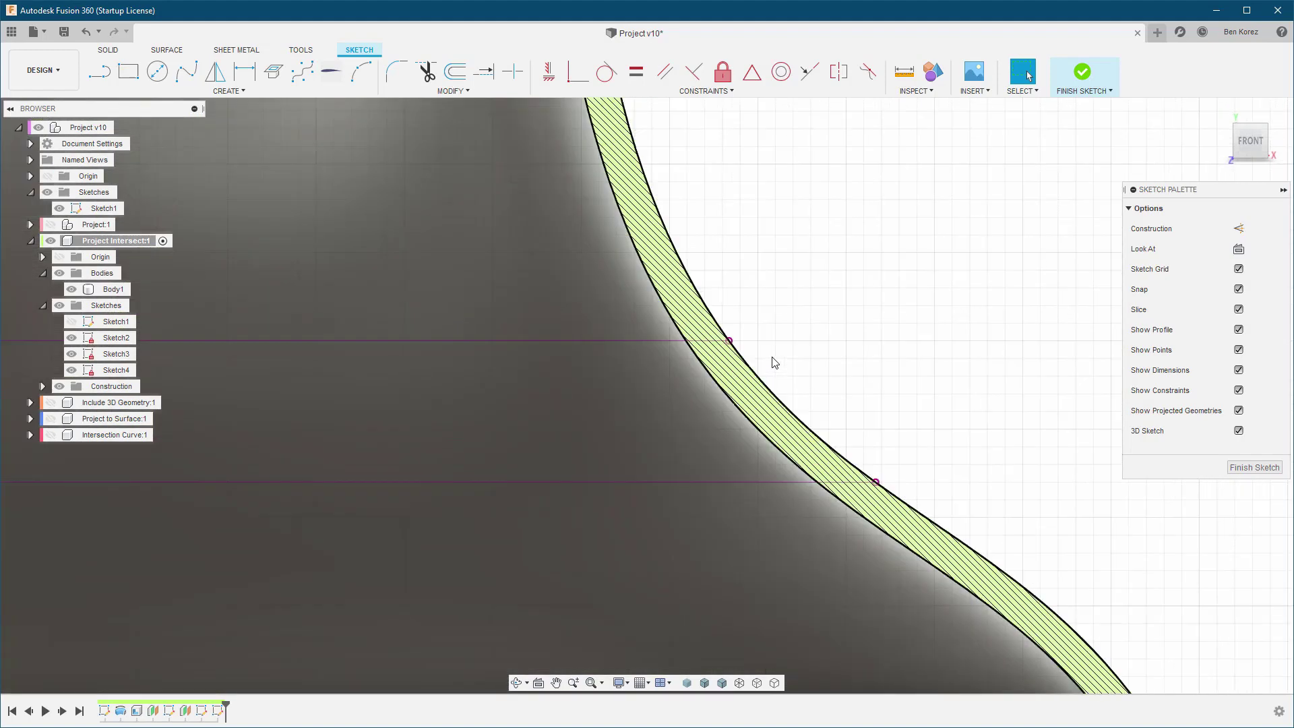
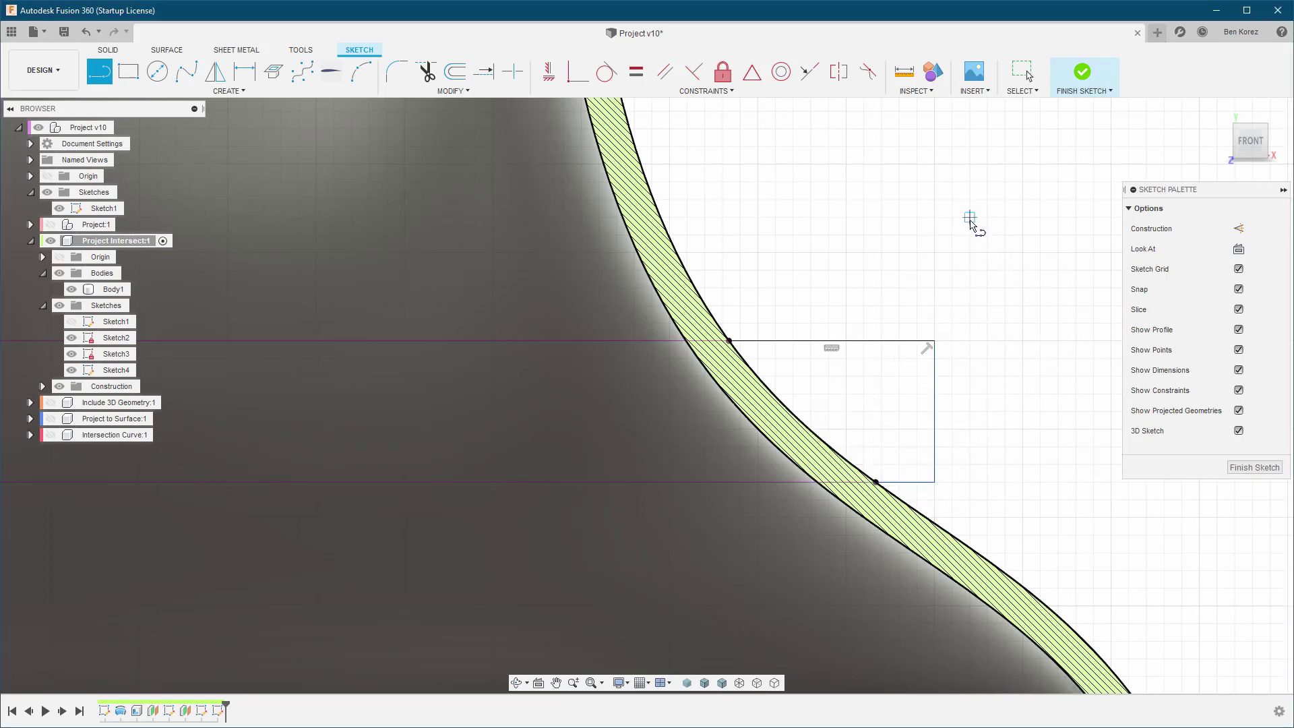
Sketch a slanted line about 5.3 mm long inside the bottle wall, spanning the heights of the two intersected points
{"action": "scroll", "coordinate": [942, 532], "scroll_direction": "up", "scroll_amount": 5}
{"action": "scroll", "coordinate": [857, 445], "scroll_direction": "up", "scroll_amount": 2}
{"action": "scroll", "coordinate": [836, 417], "scroll_direction": "down", "scroll_amount": 6}
{"action": "scroll", "coordinate": [874, 429], "scroll_direction": "down", "scroll_amount": 2}
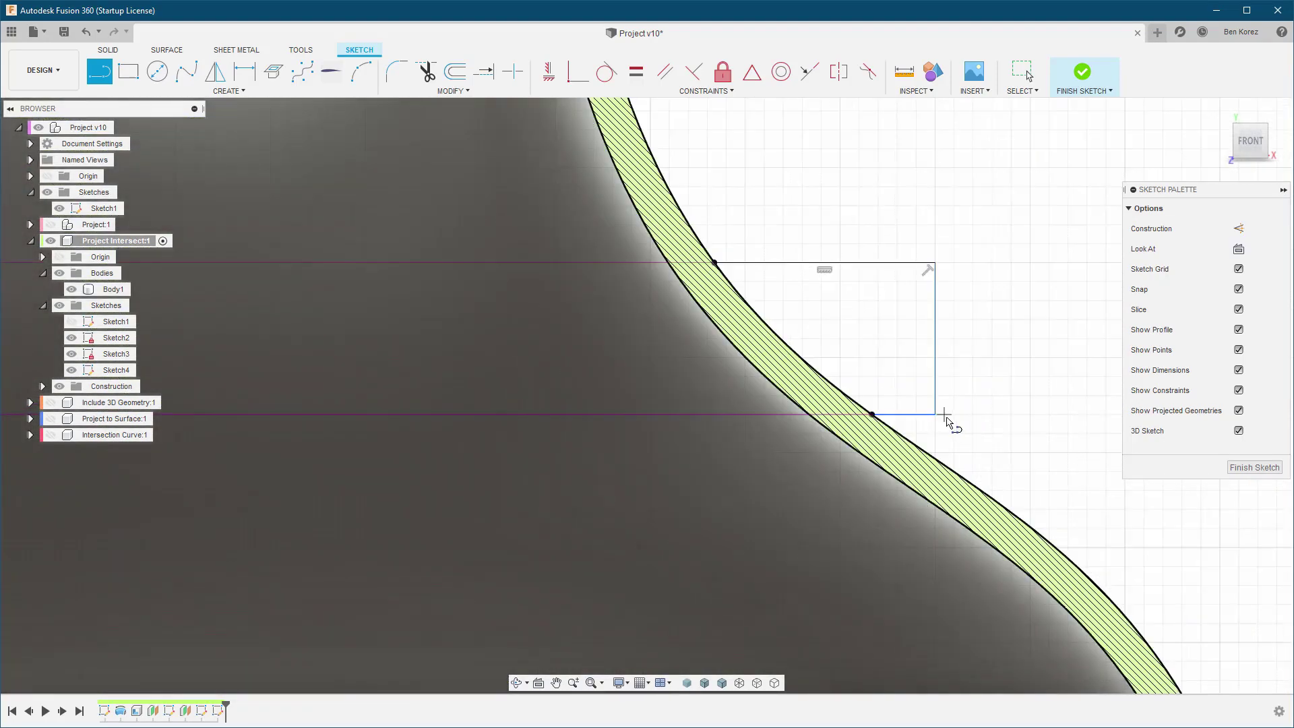
{"action": "scroll", "coordinate": [970, 407], "scroll_direction": "down", "scroll_amount": 5}
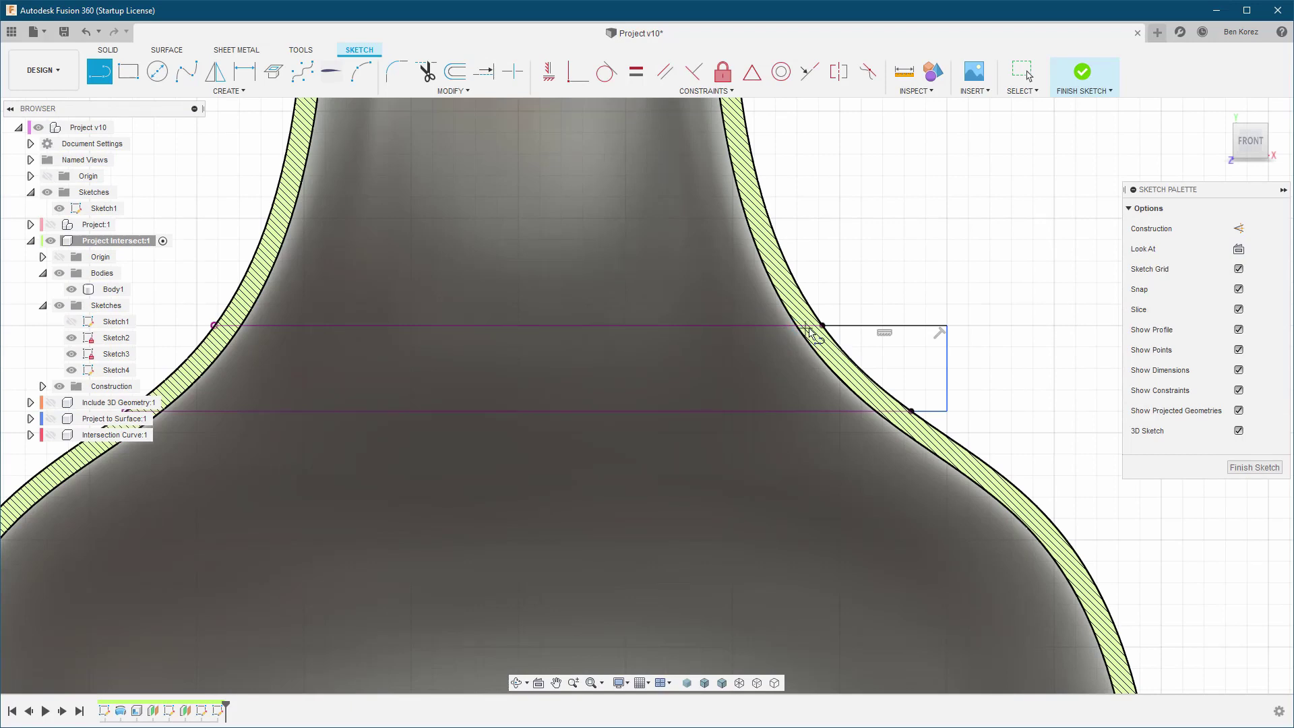
{"action": "scroll", "coordinate": [816, 335], "scroll_direction": "up", "scroll_amount": 1}
{"action": "scroll", "coordinate": [815, 335], "scroll_direction": "up", "scroll_amount": 3}
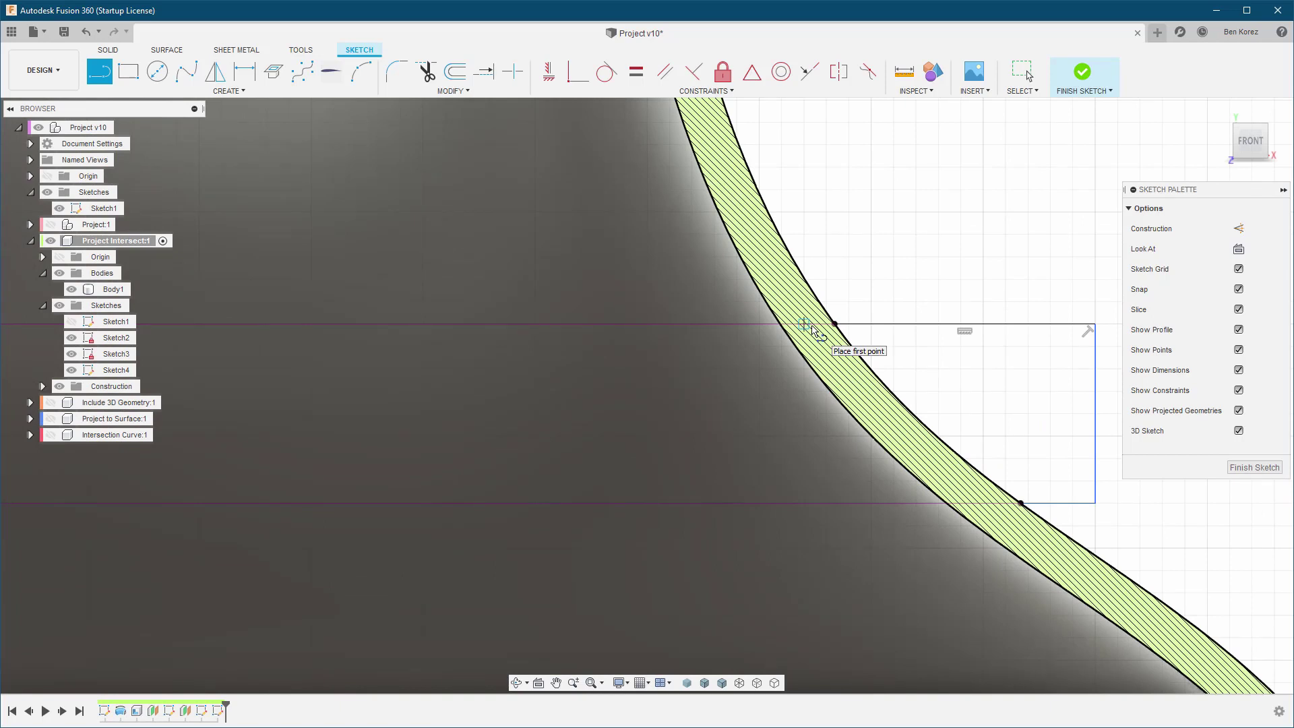
{"action": "left_click", "coordinate": [804, 325]}
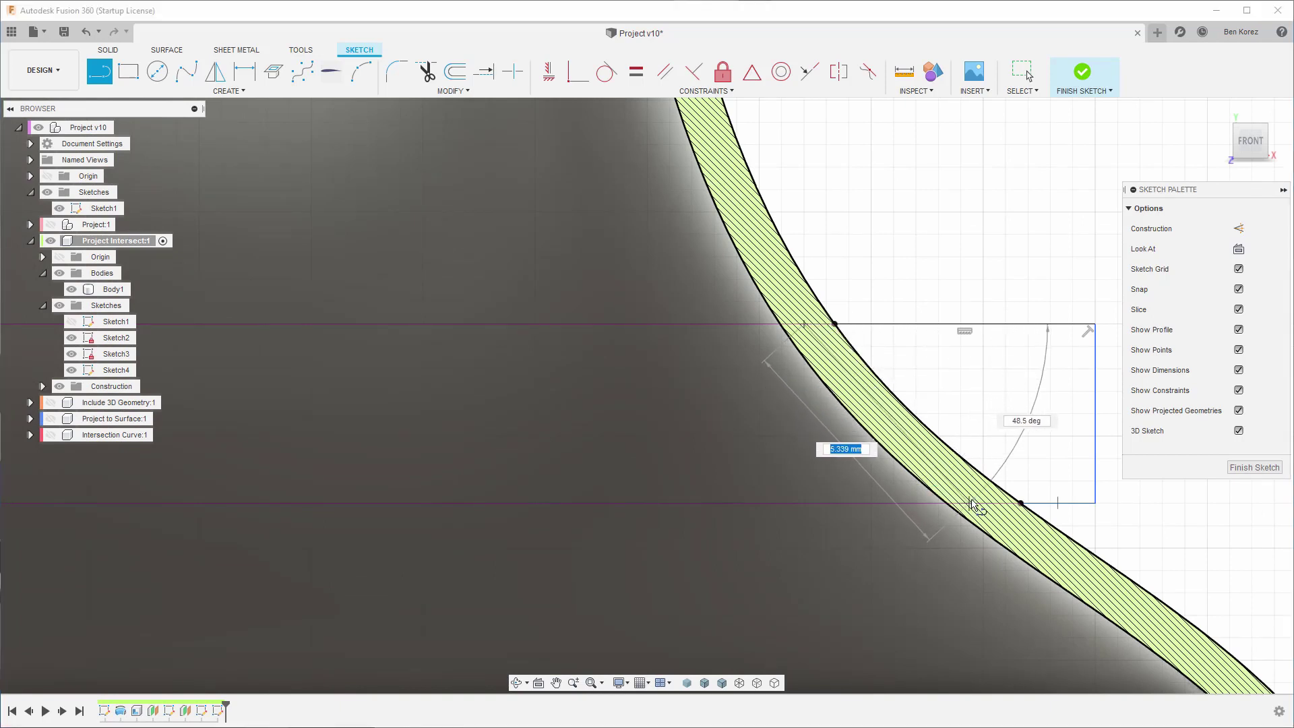
{"action": "left_click", "coordinate": [978, 509]}
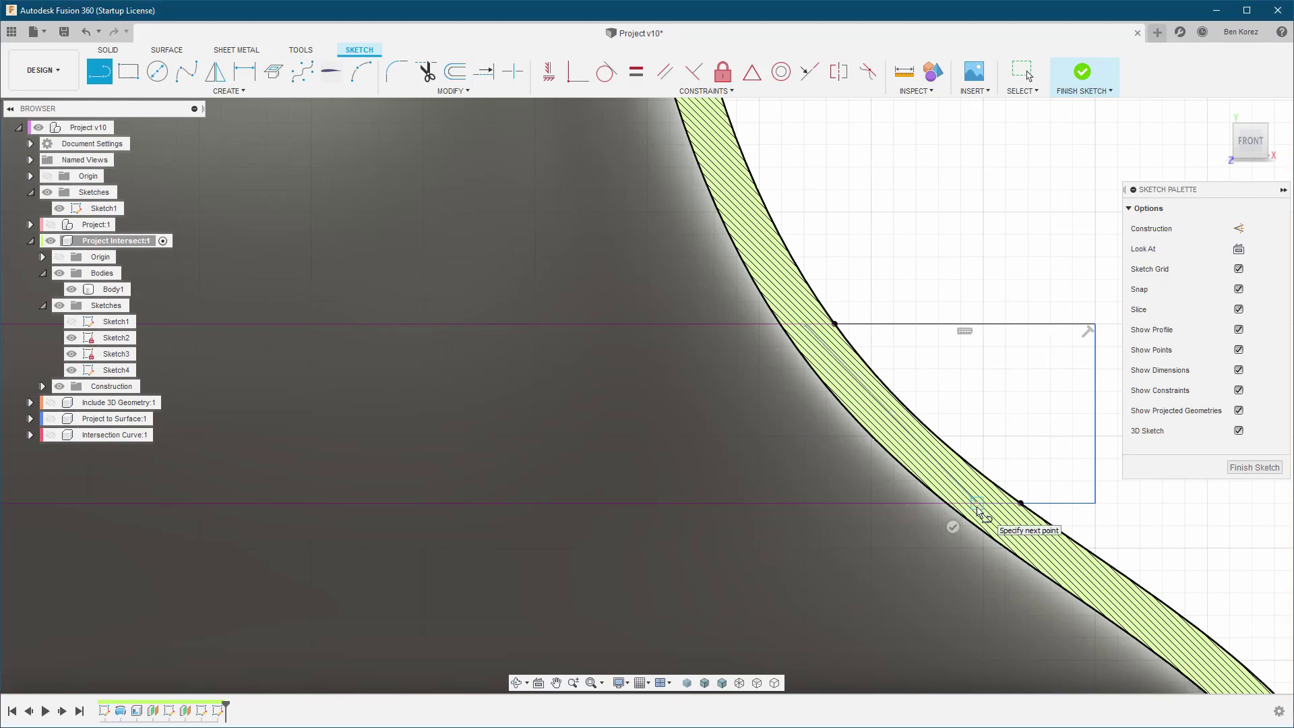
{"action": "left_click", "coordinate": [952, 527]}
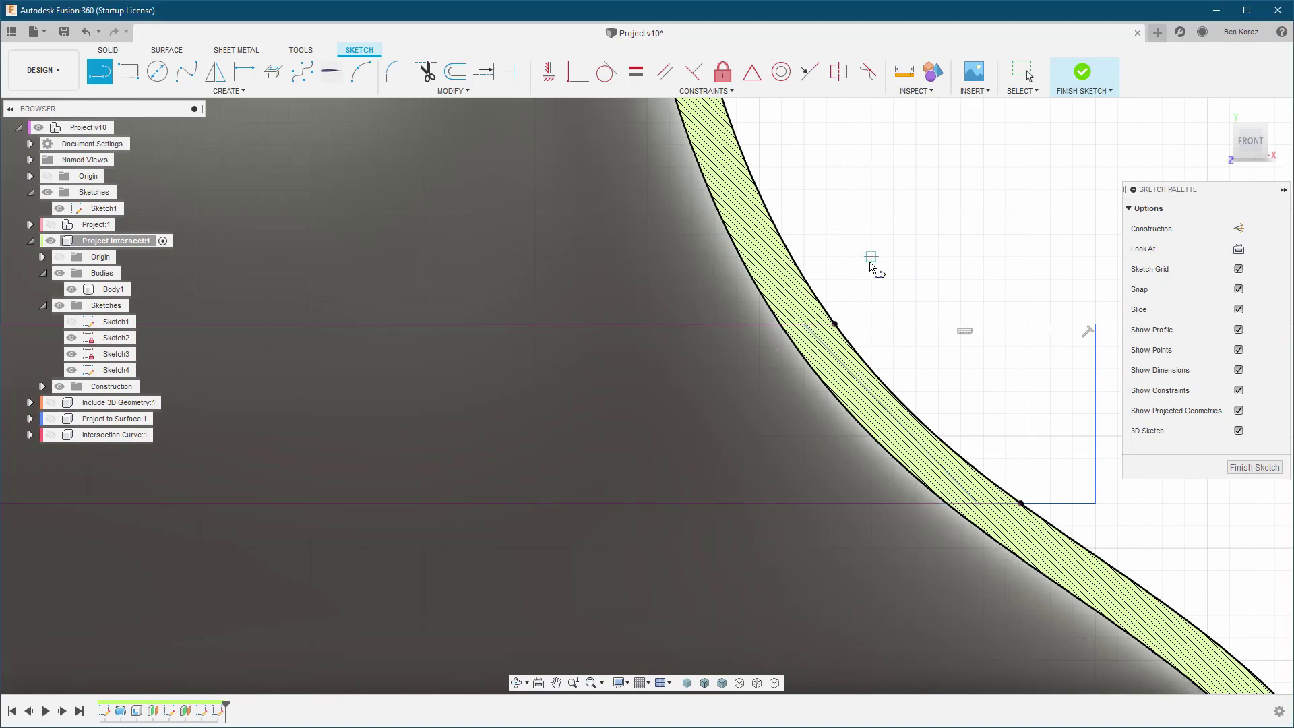
{"action": "middle_click_drag", "start_coordinate": [870, 263], "coordinate": [871, 262], "text": "shift"}
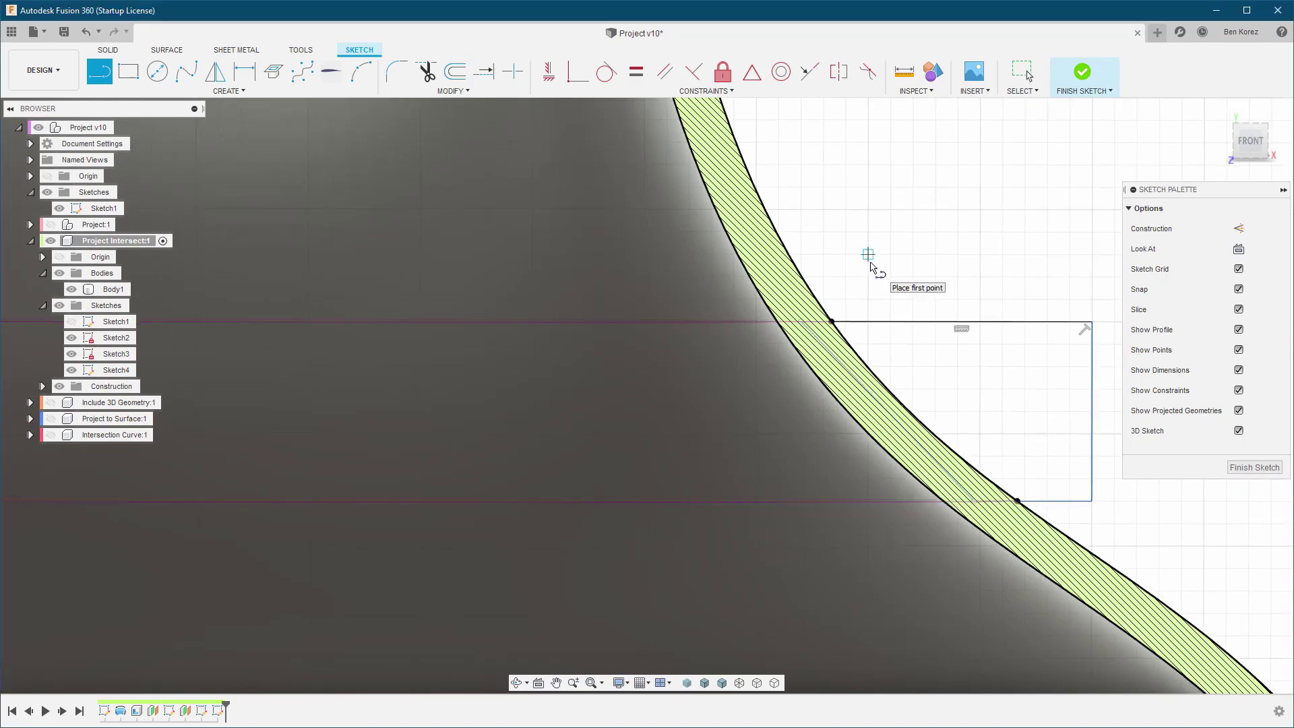
{"action": "key", "text": "Escape"}
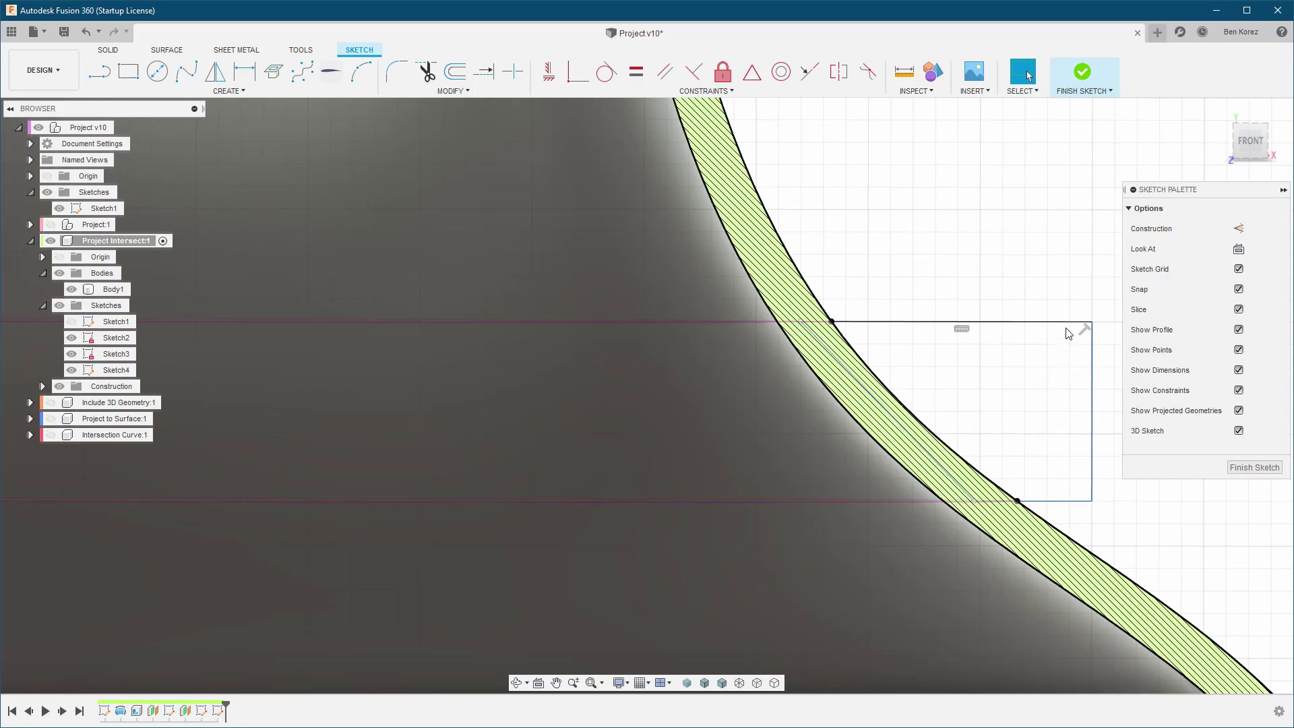
{"action": "left_click", "coordinate": [867, 369]}
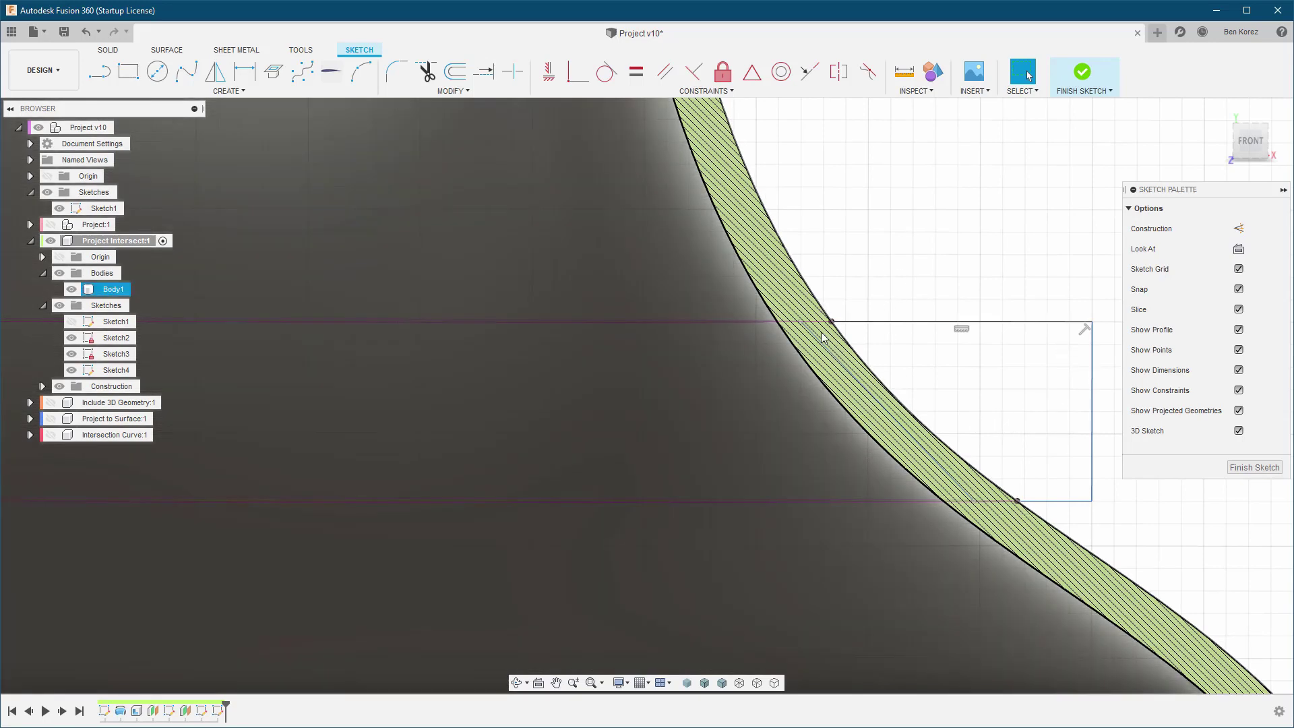
{"action": "key", "text": "Escape"}
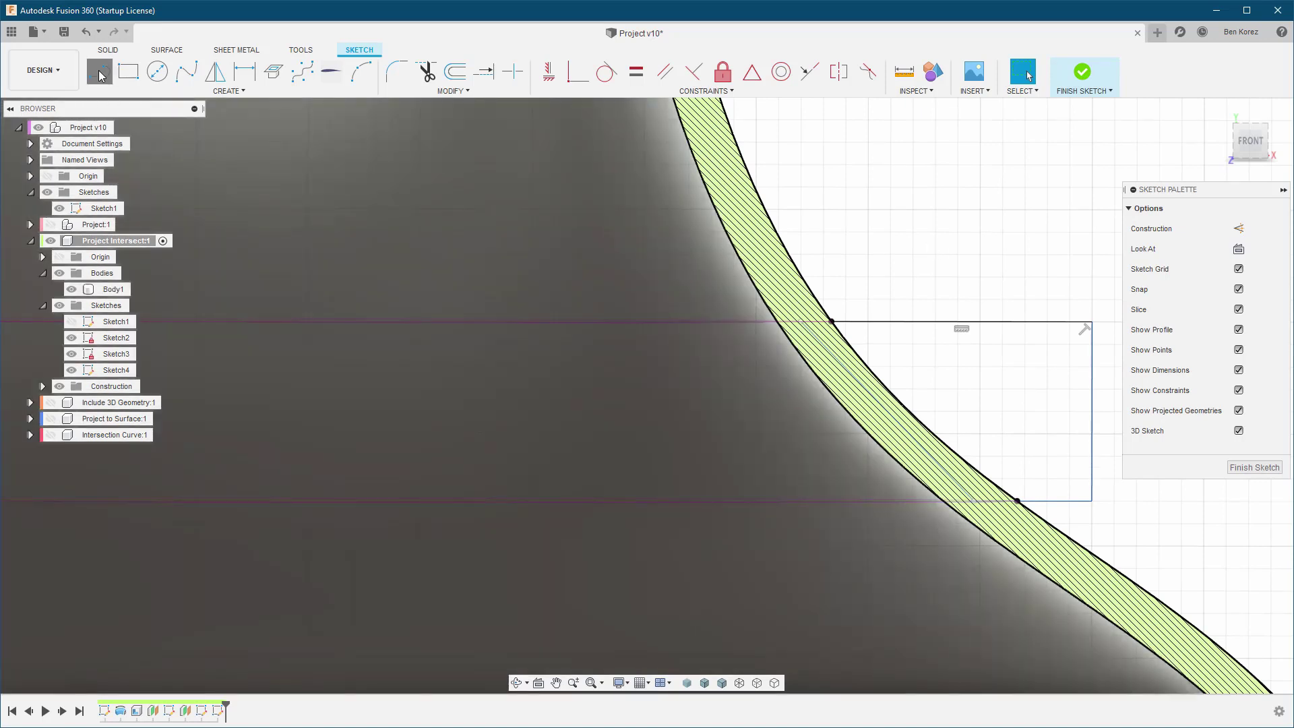
Join the slanted line's ends to the intersected points with short horizontal lines to close the profile beside the bottle
{"action": "left_click", "coordinate": [100, 74]}
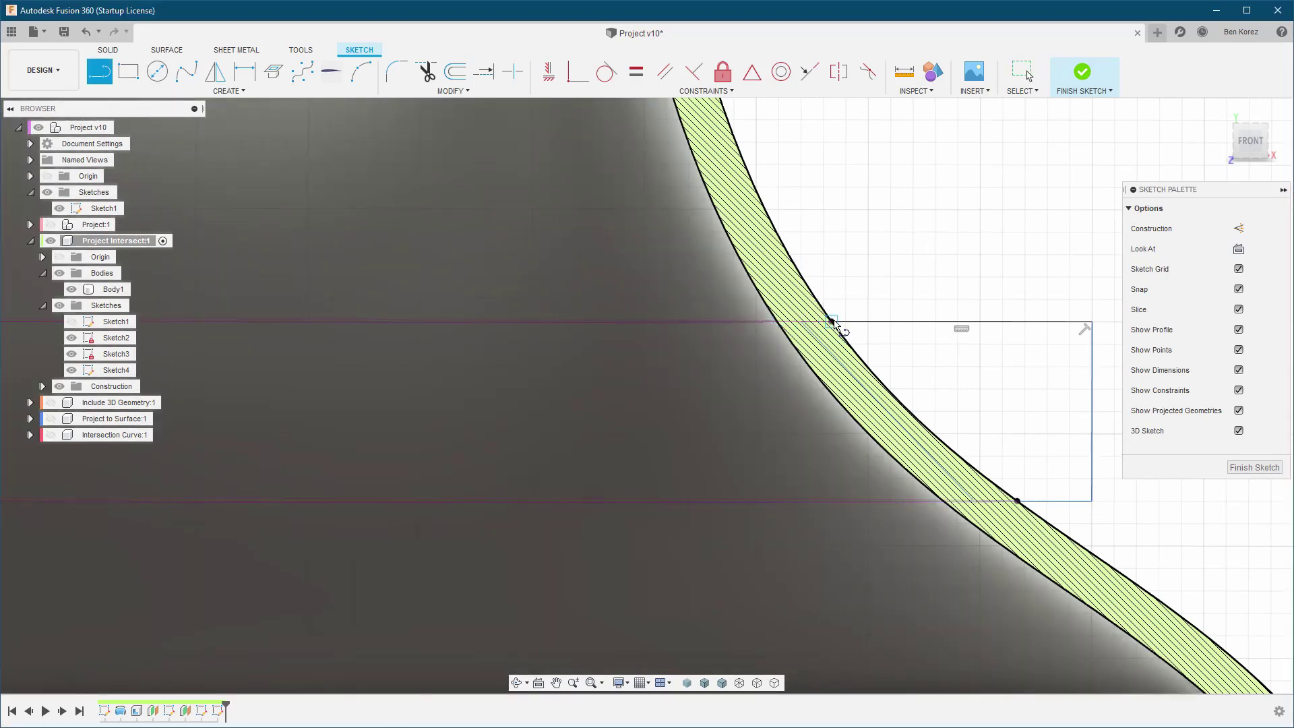
{"action": "left_click", "coordinate": [973, 501]}
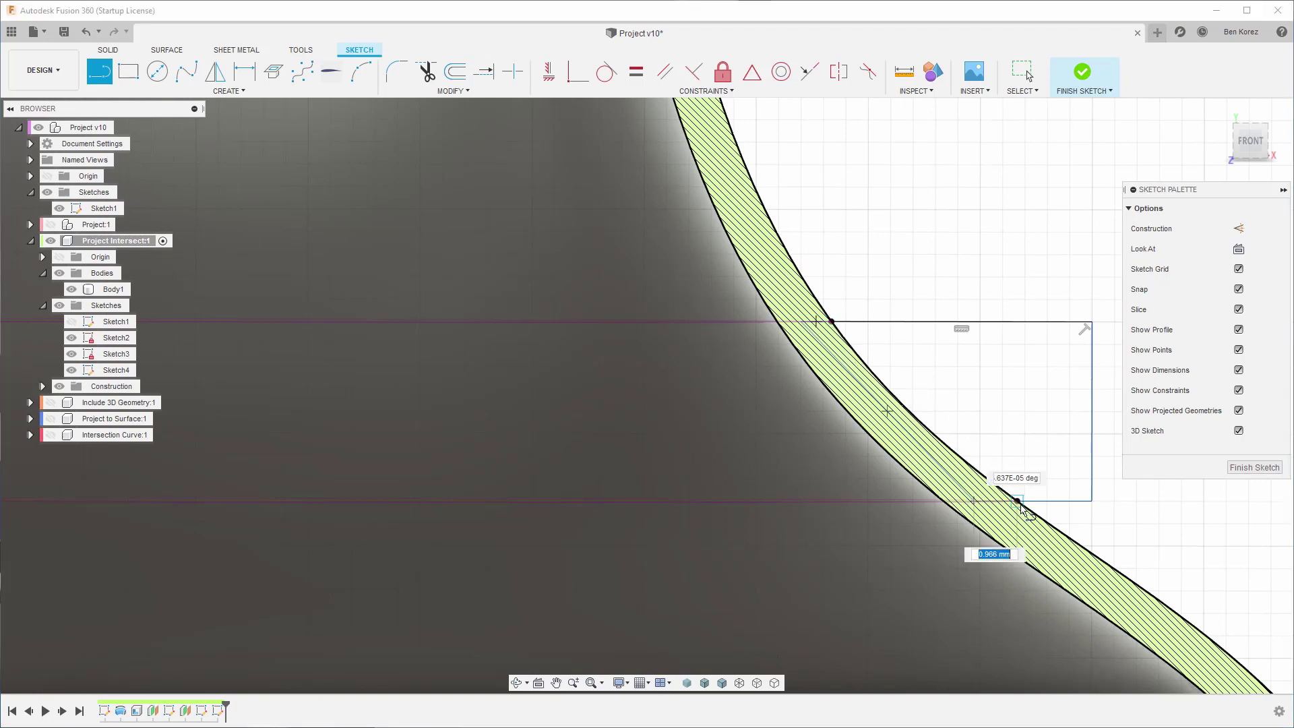
{"action": "left_click", "coordinate": [1017, 501]}
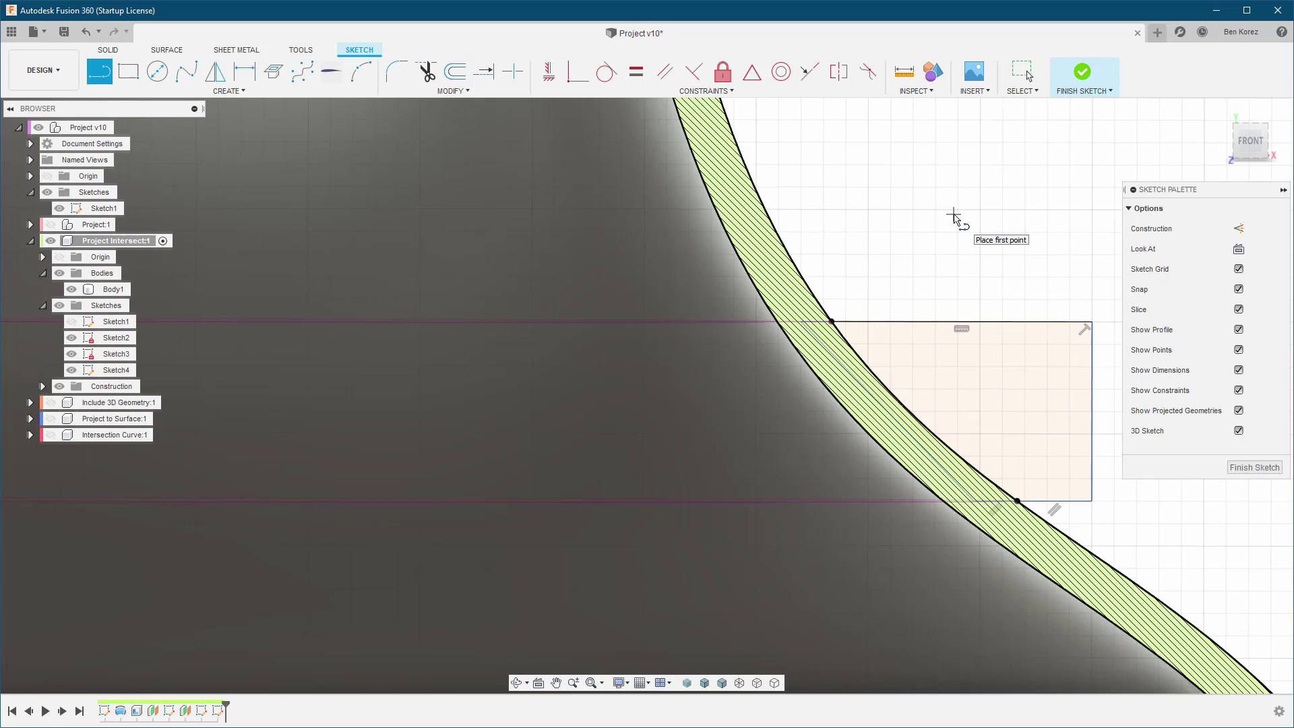
{"action": "key", "text": "Escape"}
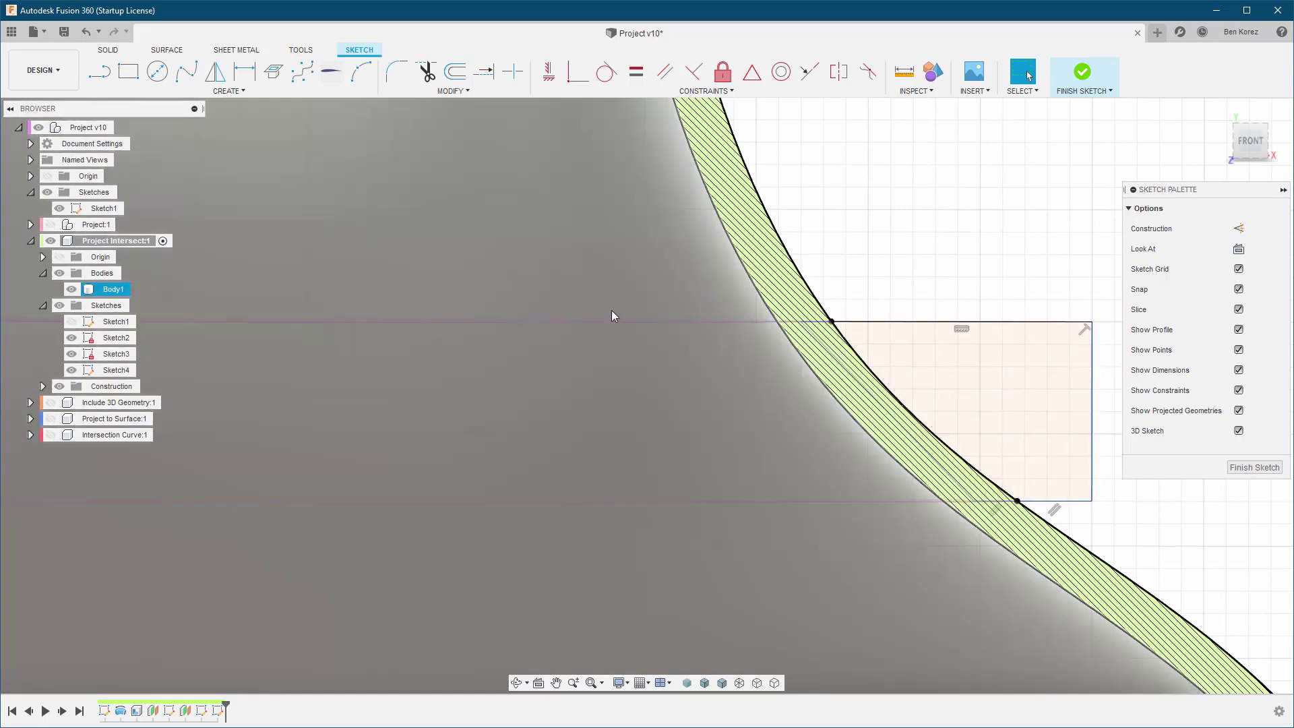
Undo the lines sketched at the bottle wall, keeping only the intersected points
{"action": "scroll", "coordinate": [616, 303], "scroll_direction": "down", "scroll_amount": 3}
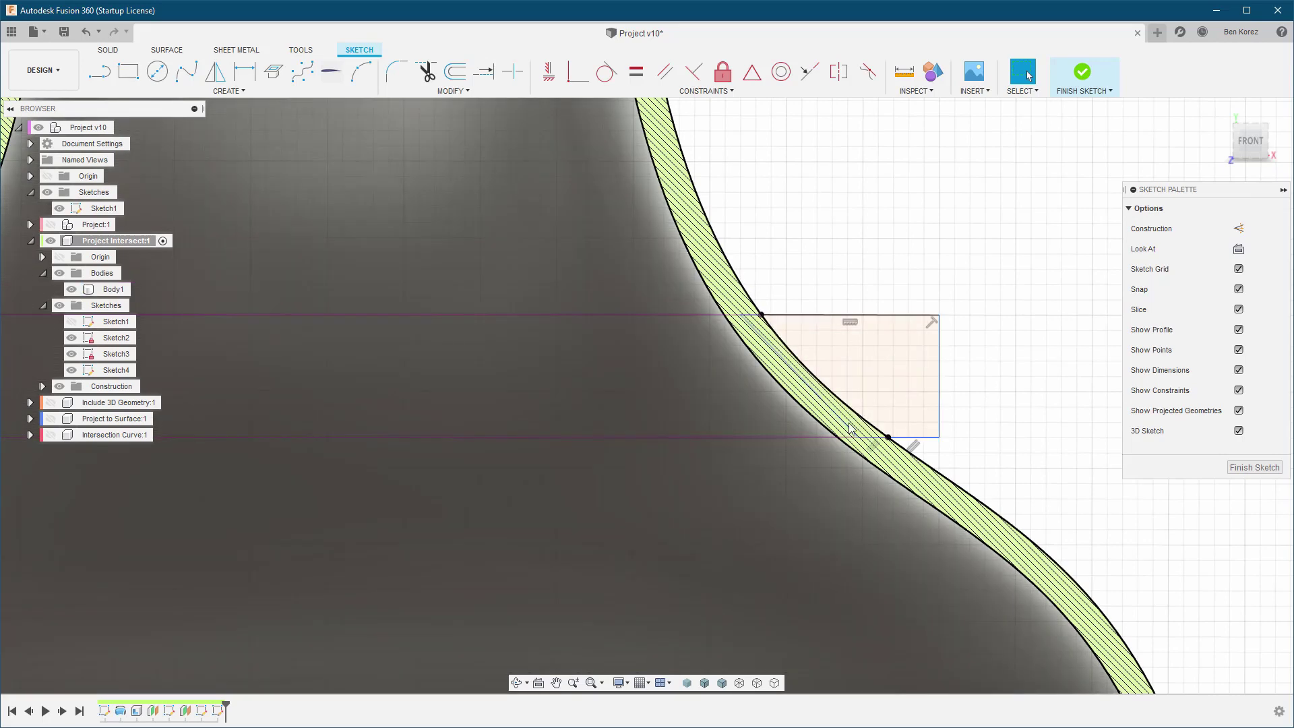
{"action": "left_click", "coordinate": [740, 280]}
{"action": "key", "text": "Escape"}
{"action": "left_click", "coordinate": [84, 33]}
{"action": "left_click", "coordinate": [84, 32]}
{"action": "left_click", "coordinate": [84, 32]}
{"action": "left_click", "coordinate": [84, 32]}
{"action": "left_click", "coordinate": [112, 32]}
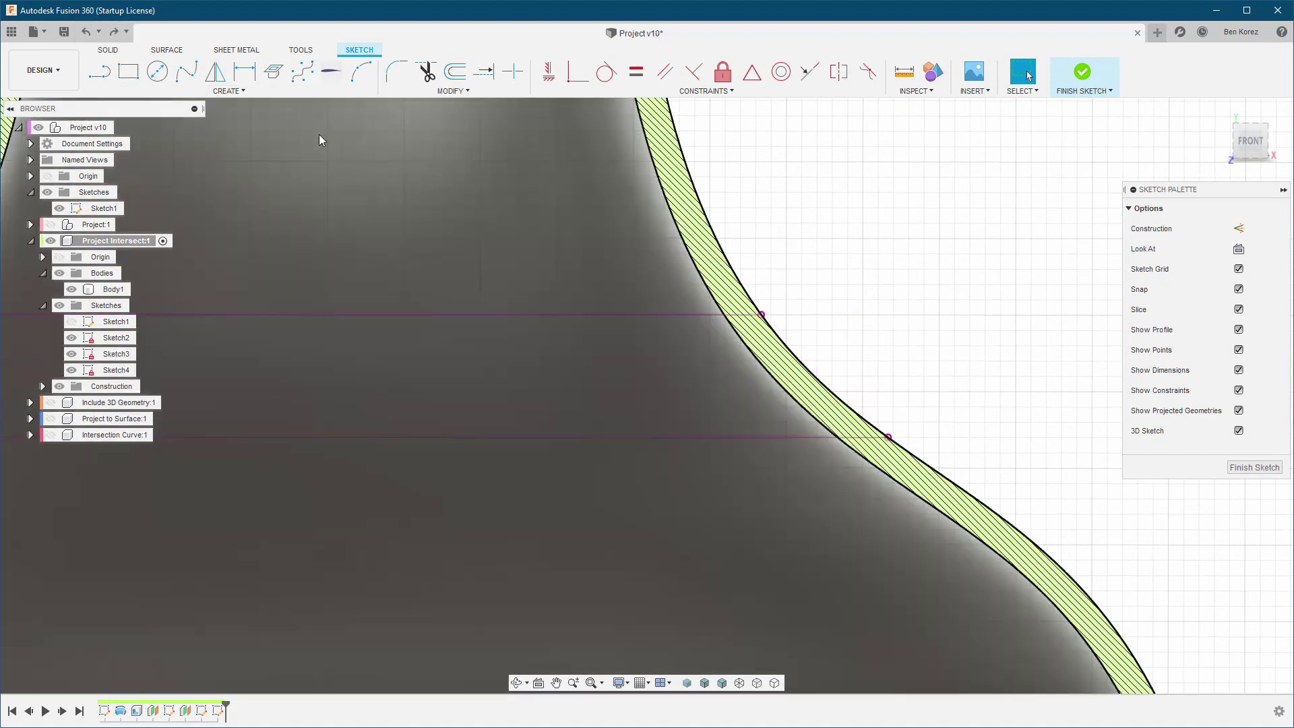
Intersect the bottle's outer face with the sketch plane, using the specified entities filter and keeping Projection Link on
{"action": "left_click", "coordinate": [222, 93]}
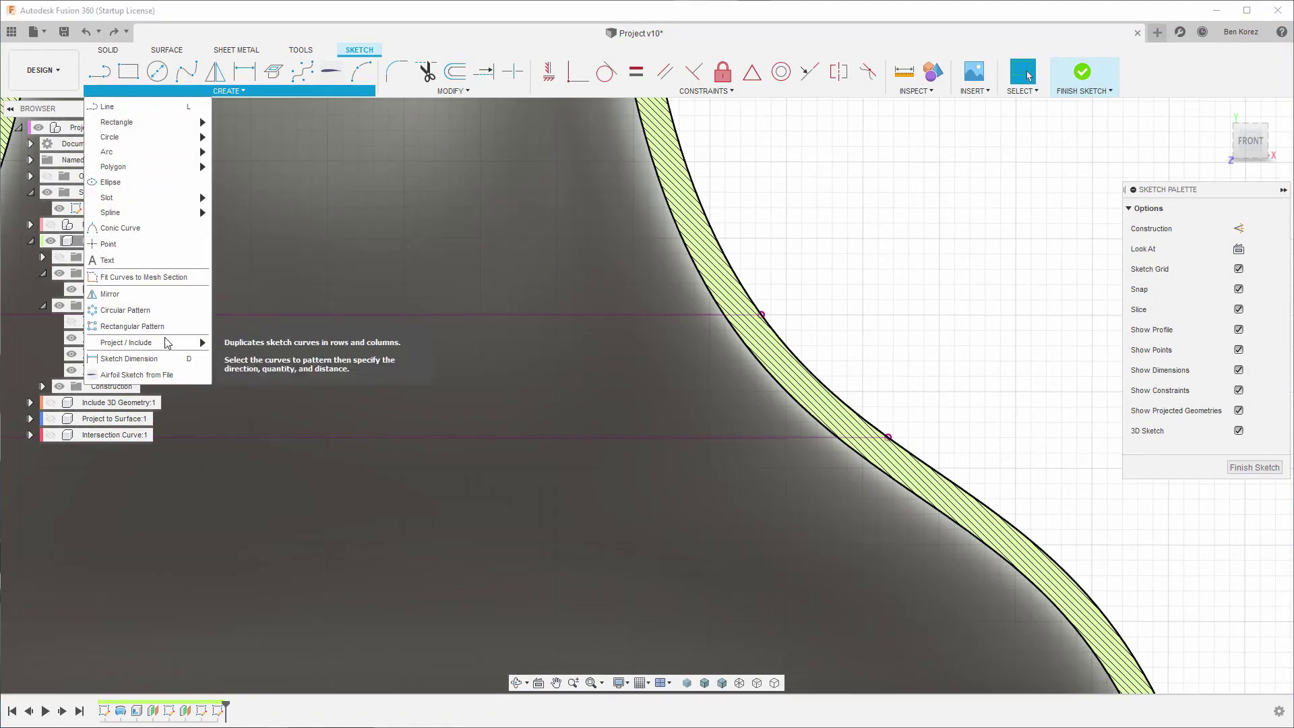
{"action": "mouse_move", "coordinate": [168, 343]}
{"action": "left_click", "coordinate": [247, 362]}
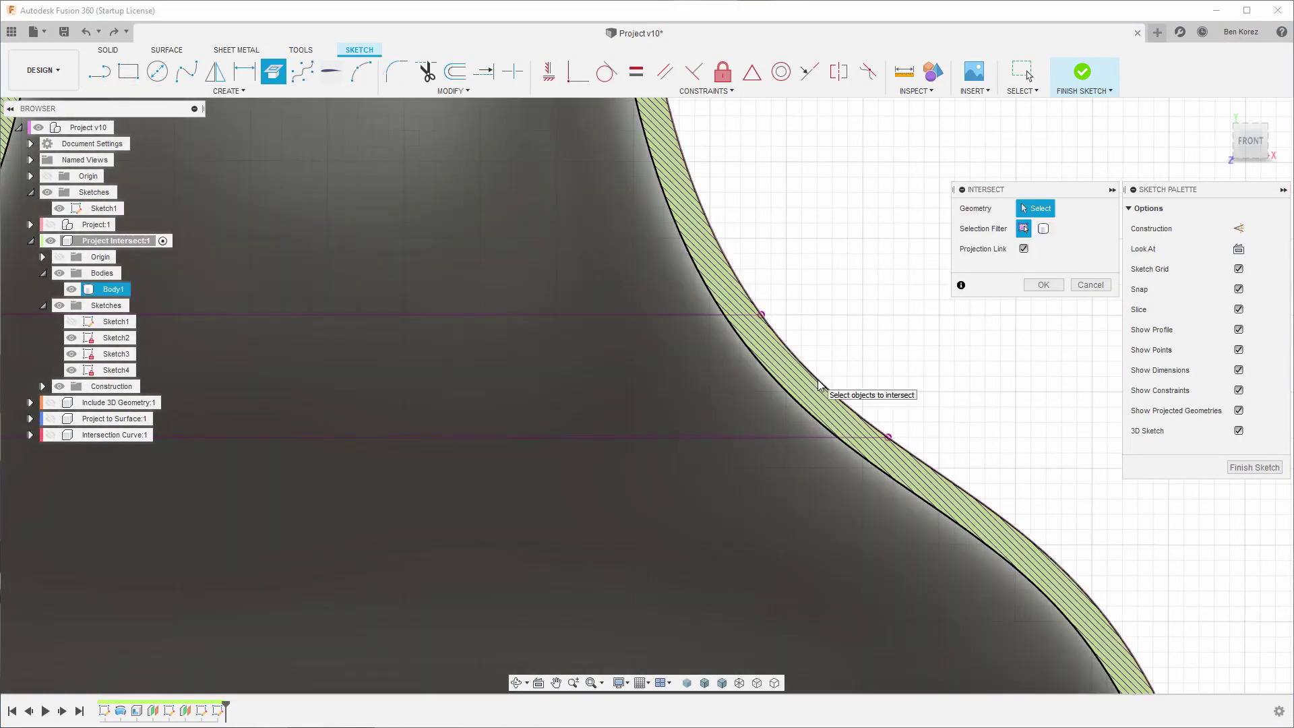
{"action": "left_click", "coordinate": [820, 385]}
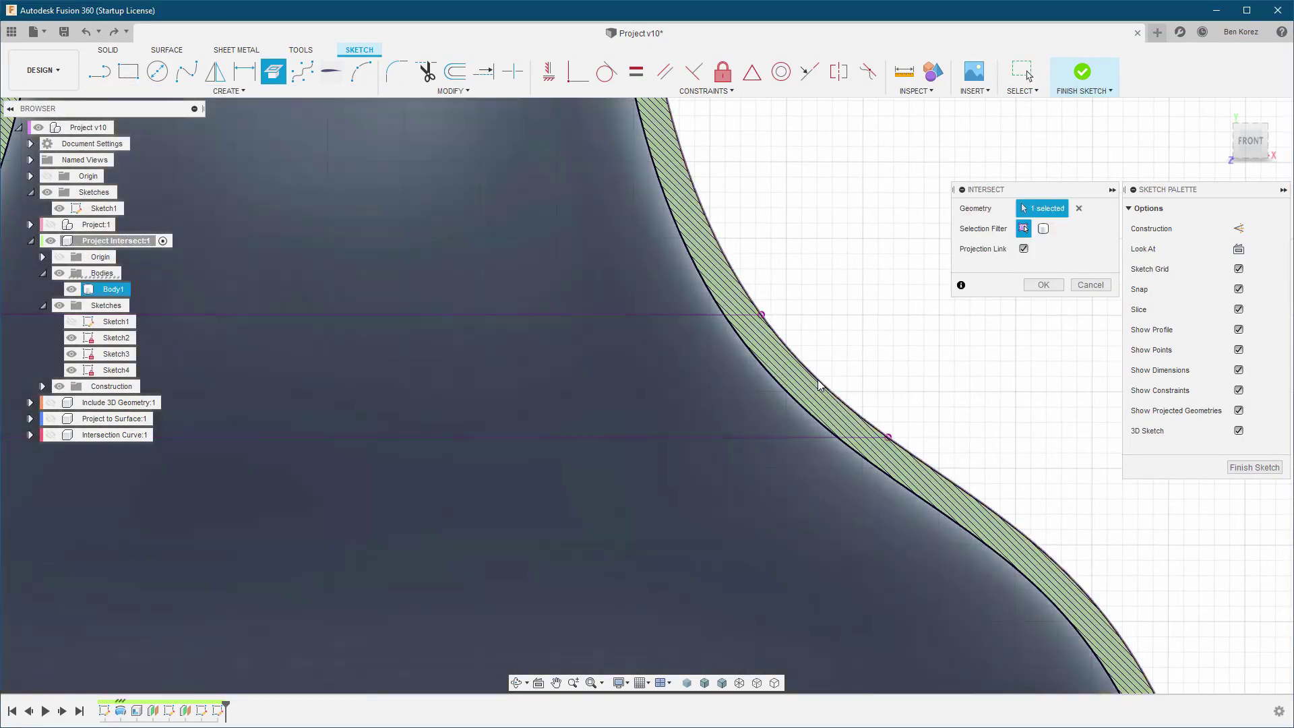
{"action": "left_click", "coordinate": [1044, 287]}
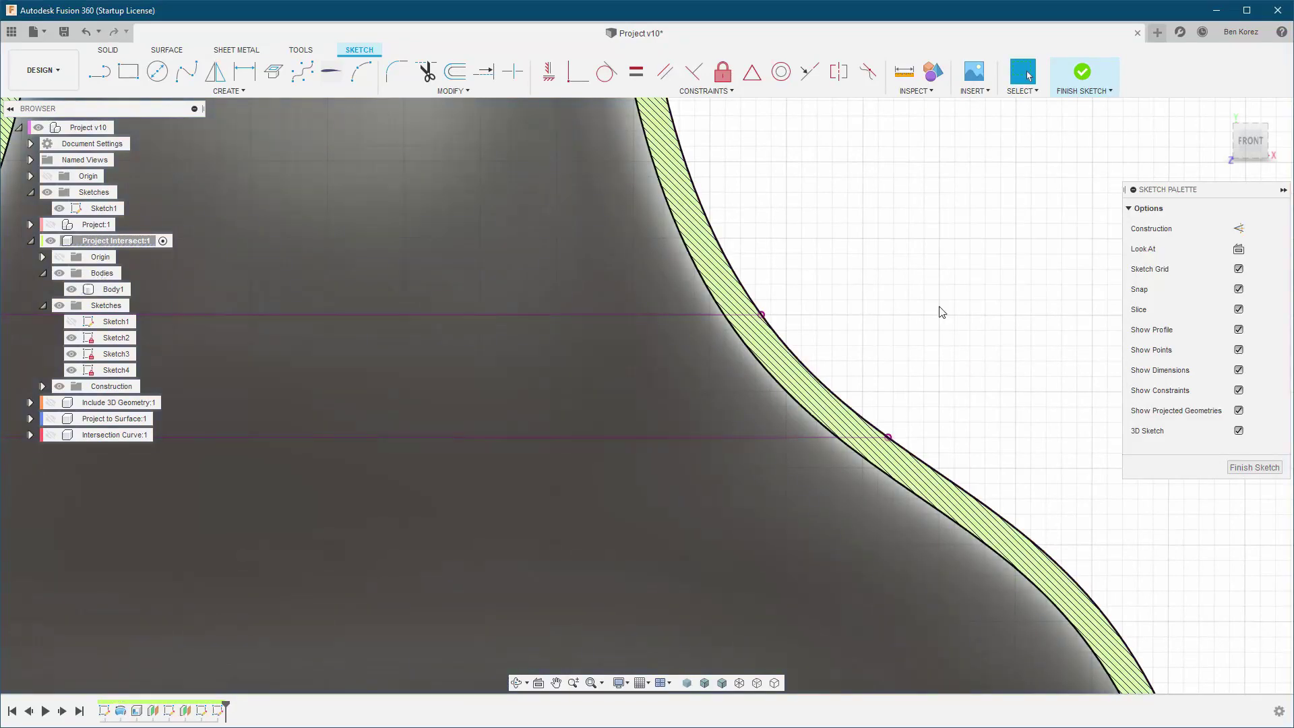
Delete the intersected outer profile curve on the bottle's left side, keeping the one on the right
{"action": "scroll", "coordinate": [816, 374], "scroll_direction": "down", "scroll_amount": 8}
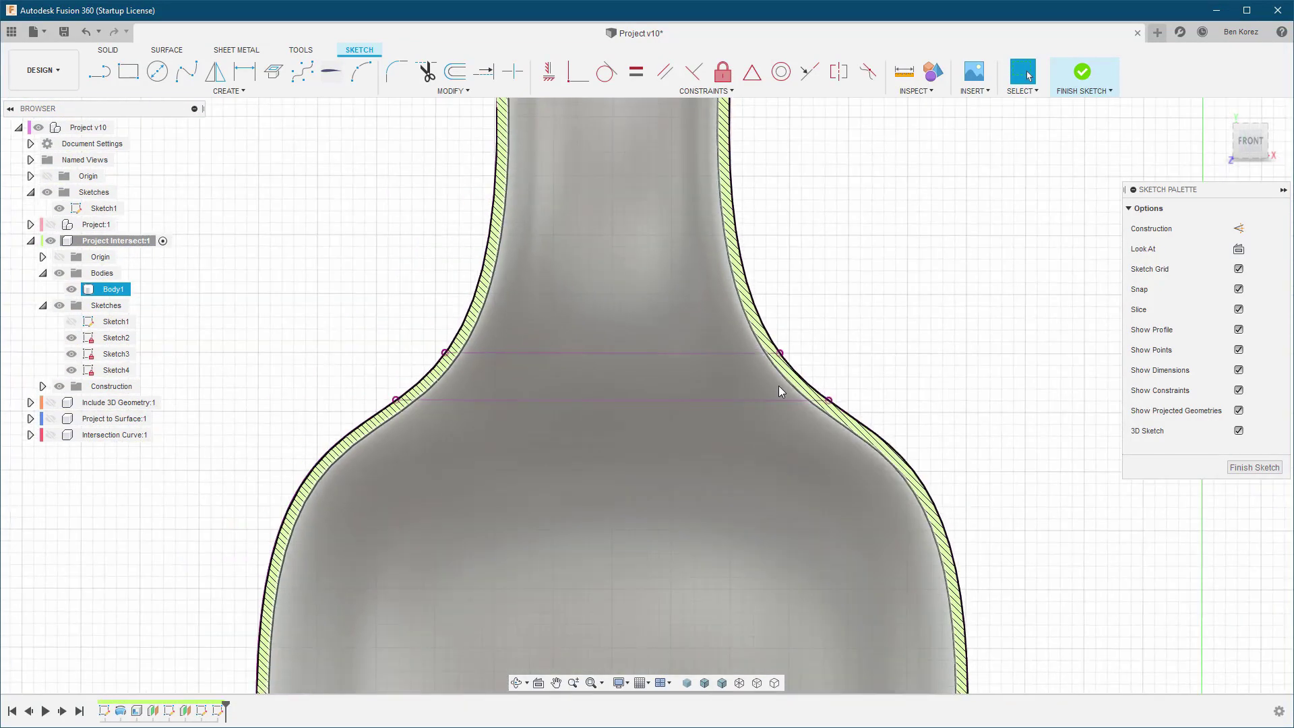
{"action": "scroll", "coordinate": [765, 395], "scroll_direction": "up", "scroll_amount": 1}
{"action": "scroll", "coordinate": [766, 395], "scroll_direction": "down", "scroll_amount": 3}
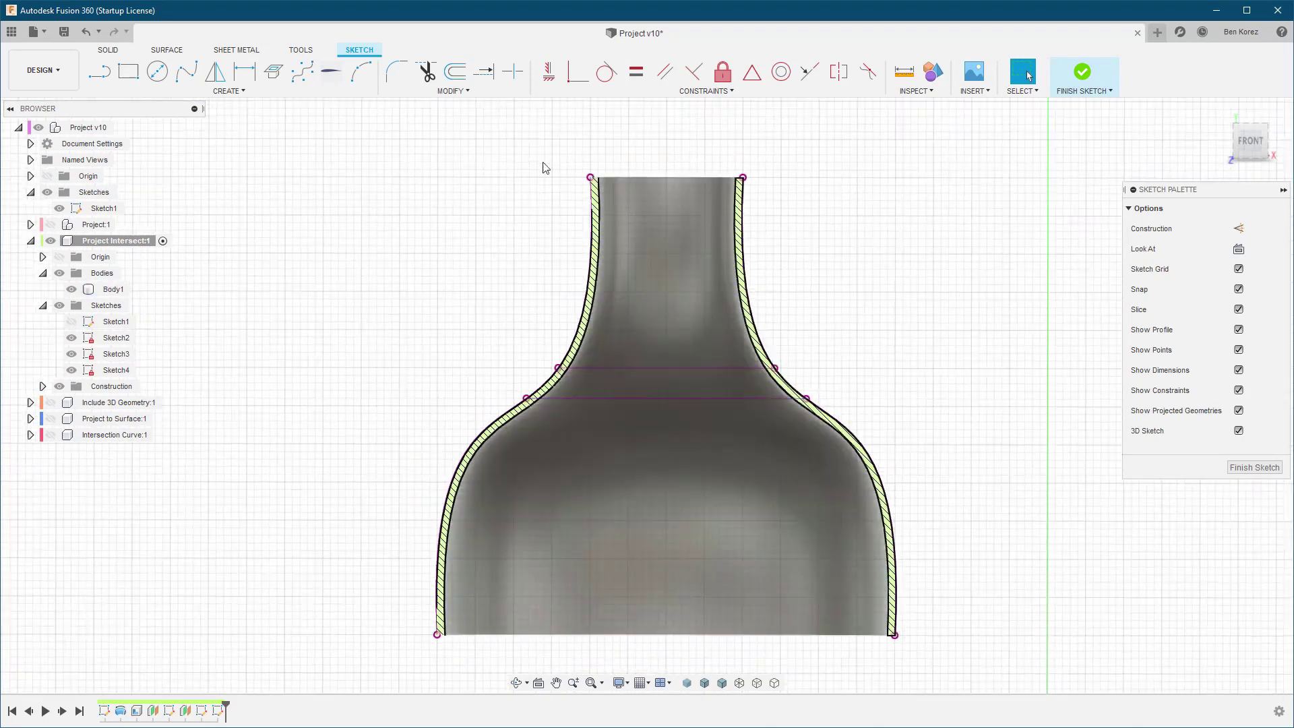
{"action": "left_click", "coordinate": [588, 303]}
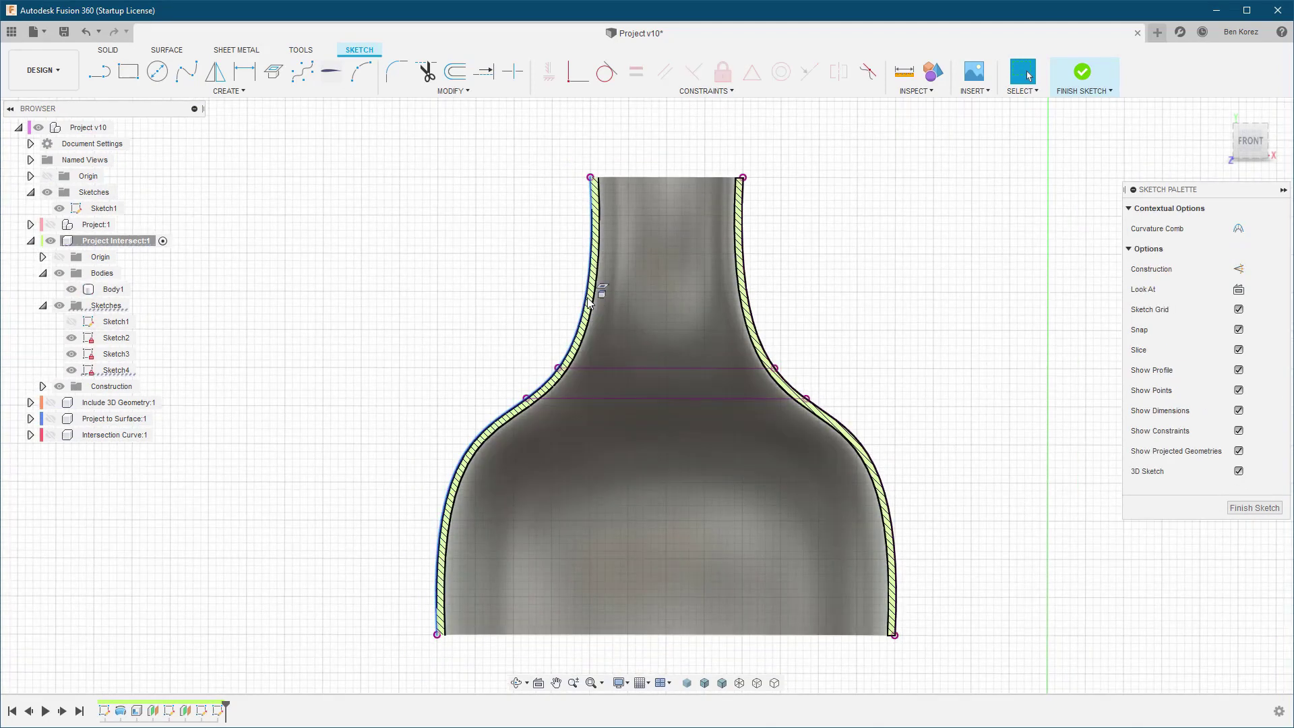
{"action": "key", "text": "Escape"}
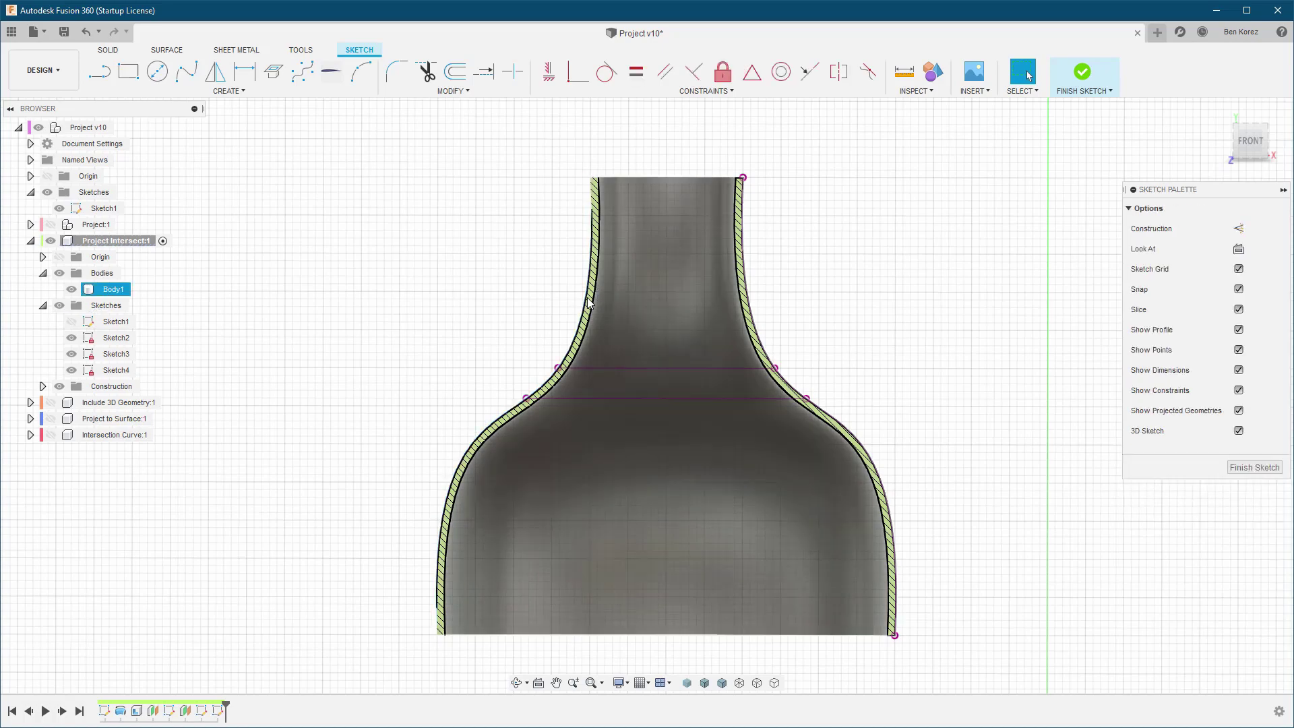
Offset the bottle's right outer profile curve outward by about 1.07 mm with Chain Selection on
{"action": "scroll", "coordinate": [802, 396], "scroll_direction": "up", "scroll_amount": 6}
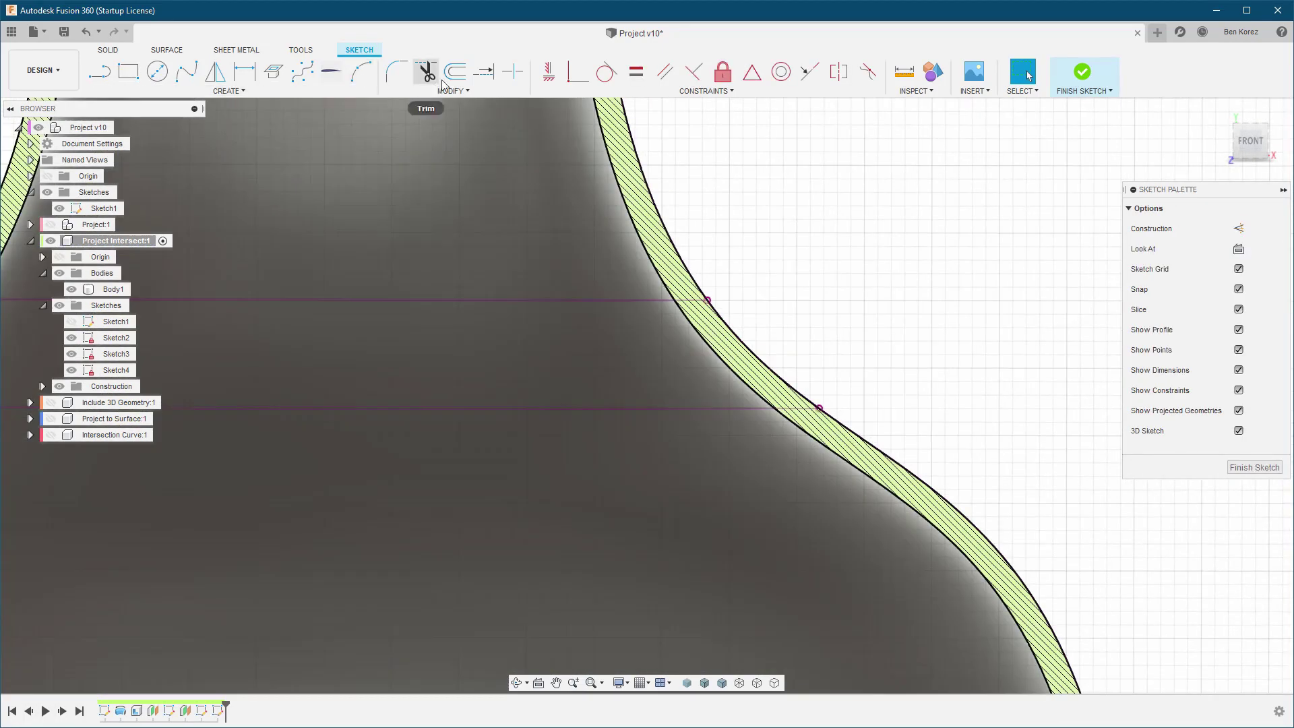
{"action": "left_click", "coordinate": [456, 72]}
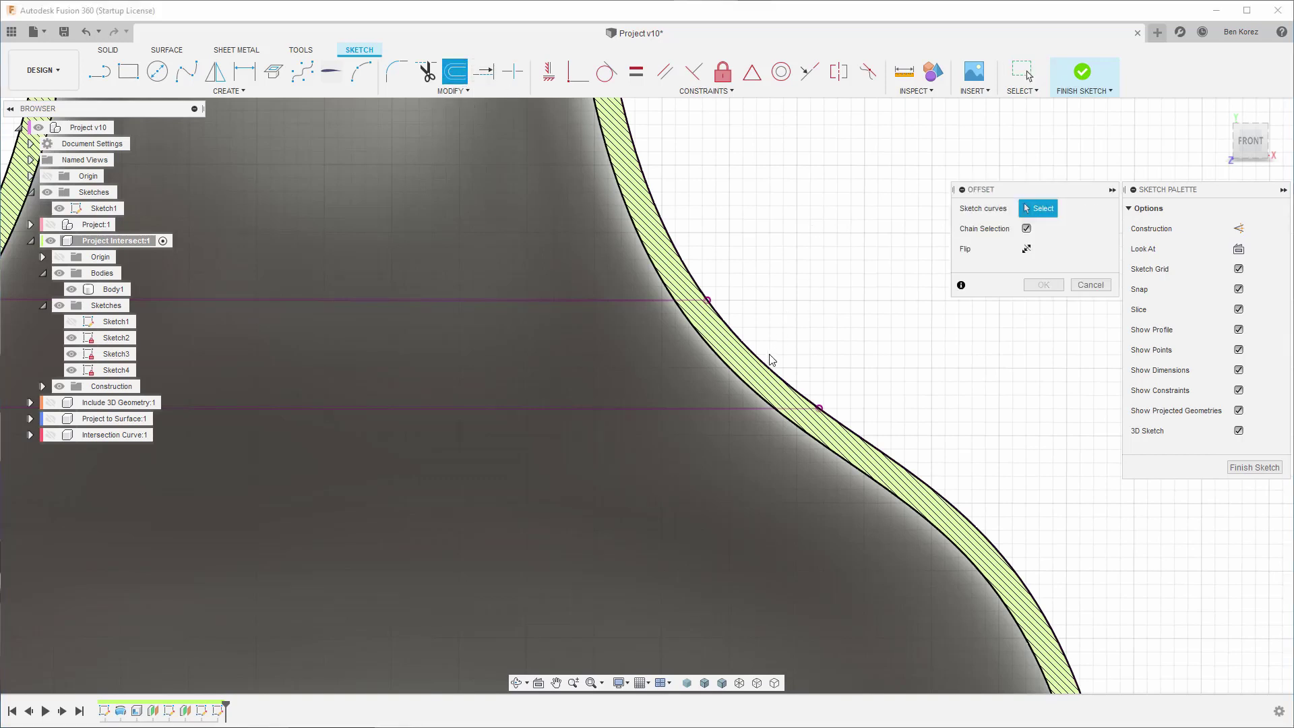
{"action": "left_click", "coordinate": [768, 371]}
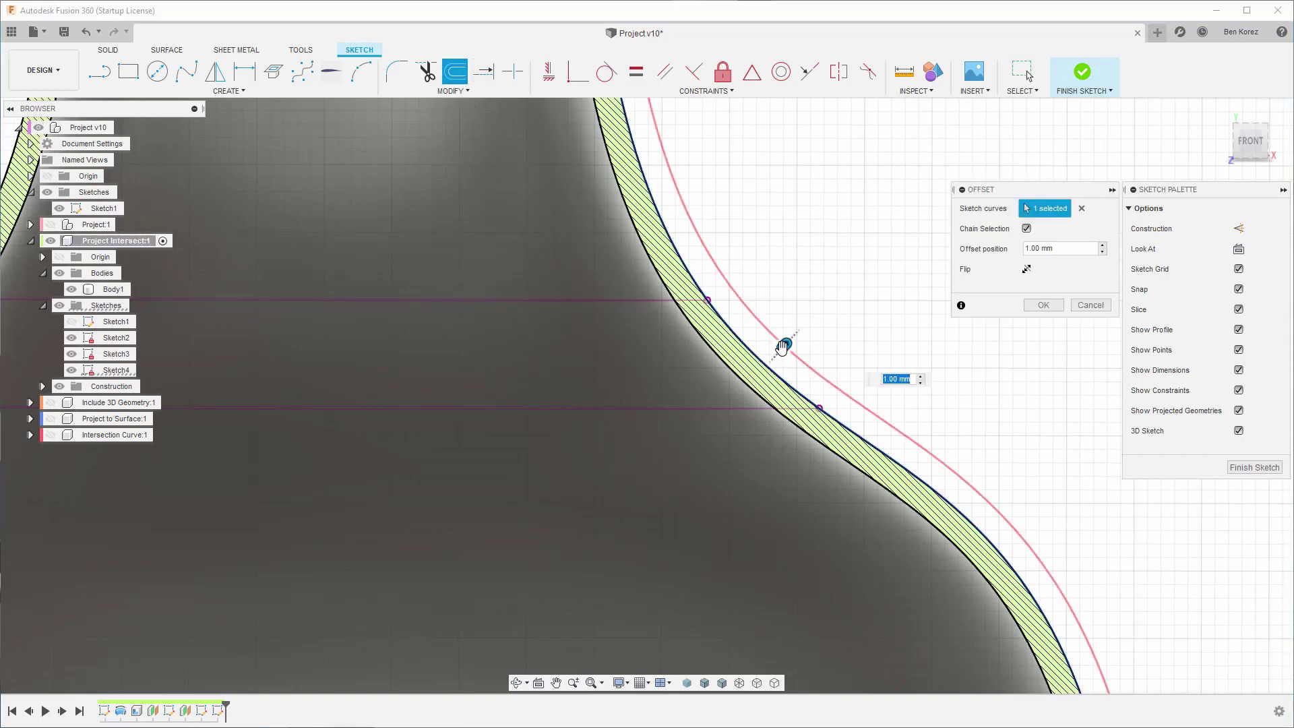
{"action": "left_click_drag", "start_coordinate": [782, 353], "coordinate": [793, 353]}
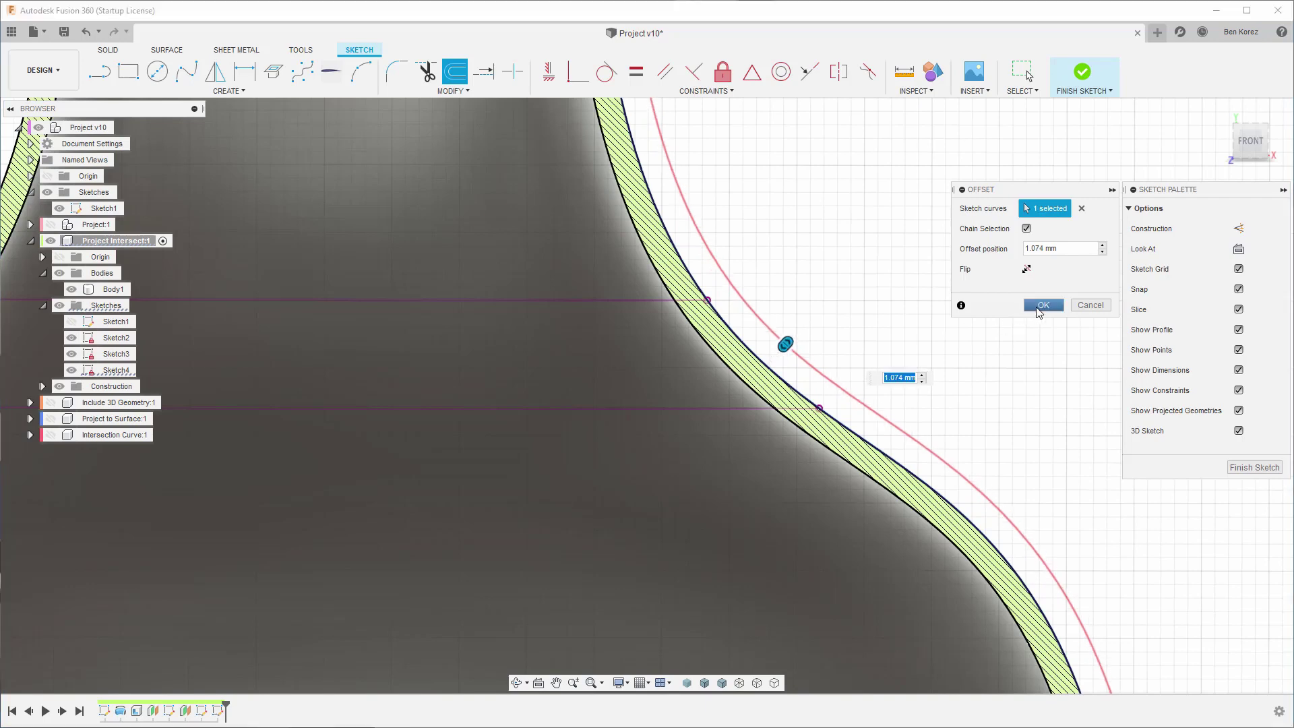
{"action": "left_click", "coordinate": [1042, 307]}
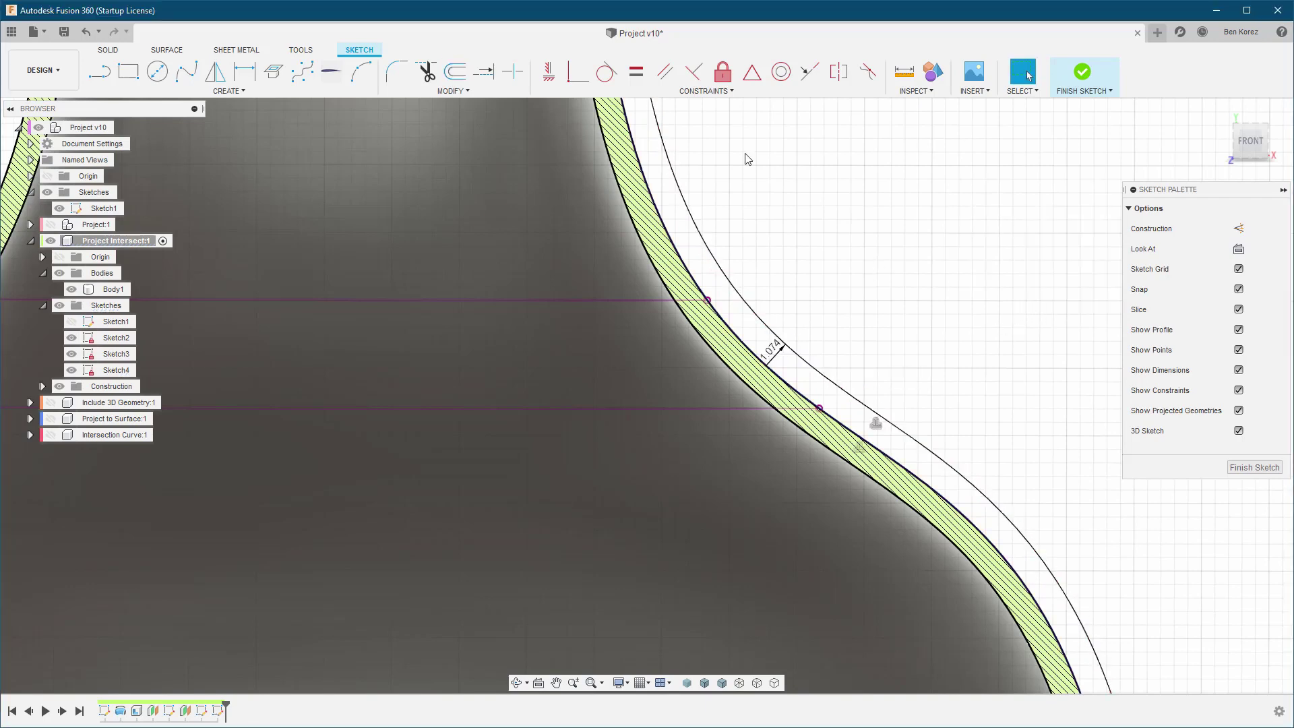
Draw horizontal lines from both intersected points to the offset curve, closing a profile that follows the bottle's outer wall
{"action": "left_click", "coordinate": [99, 71]}
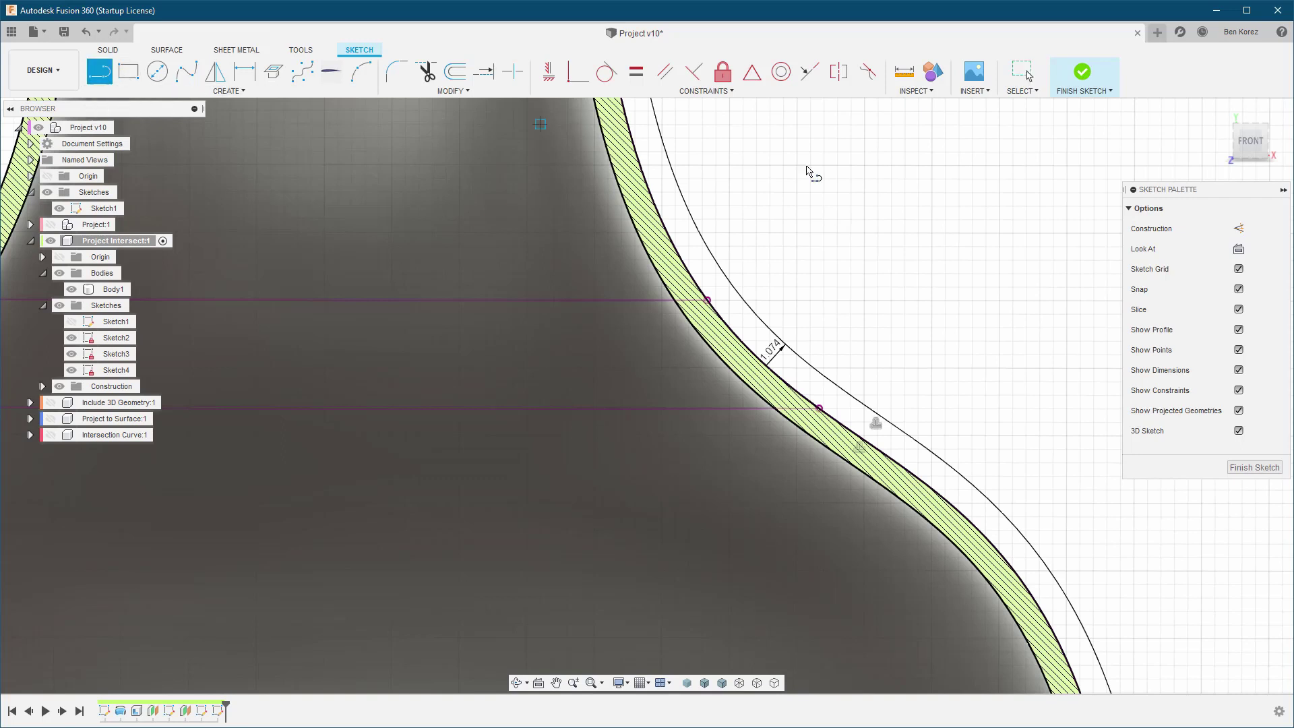
{"action": "left_click", "coordinate": [708, 300]}
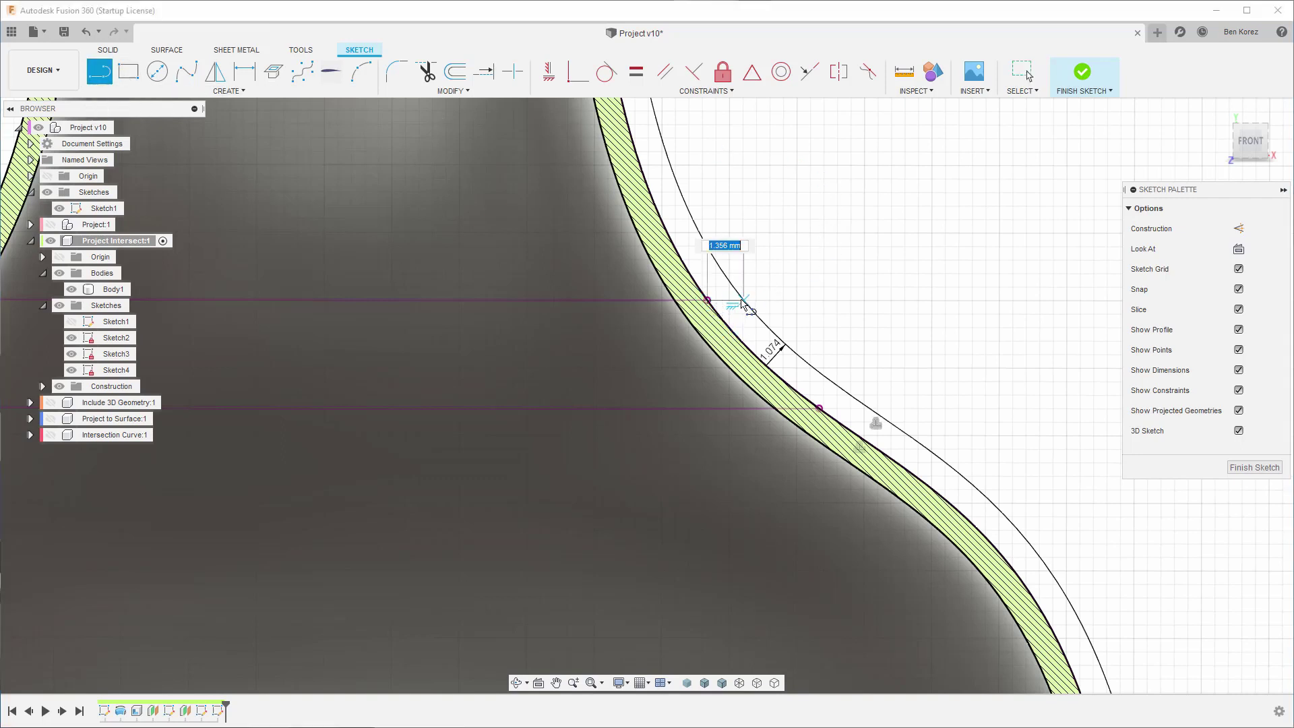
{"action": "double_click", "coordinate": [744, 300]}
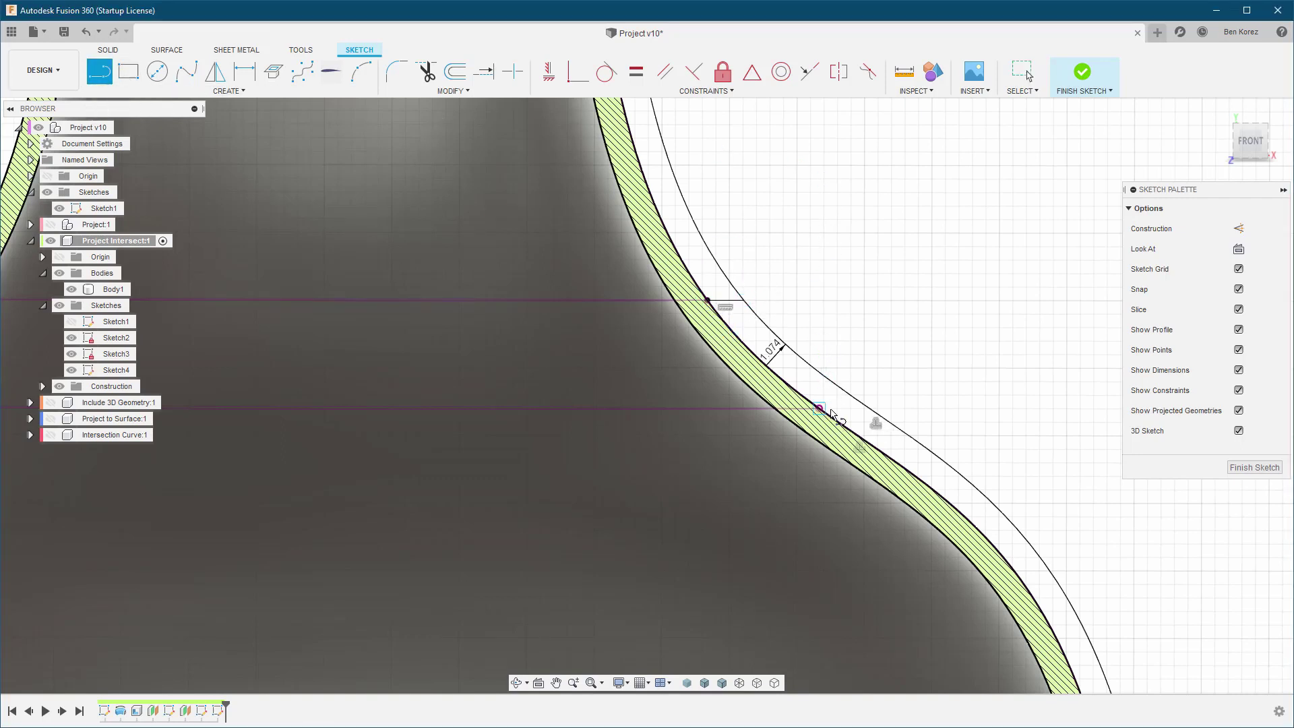
{"action": "left_click", "coordinate": [819, 408]}
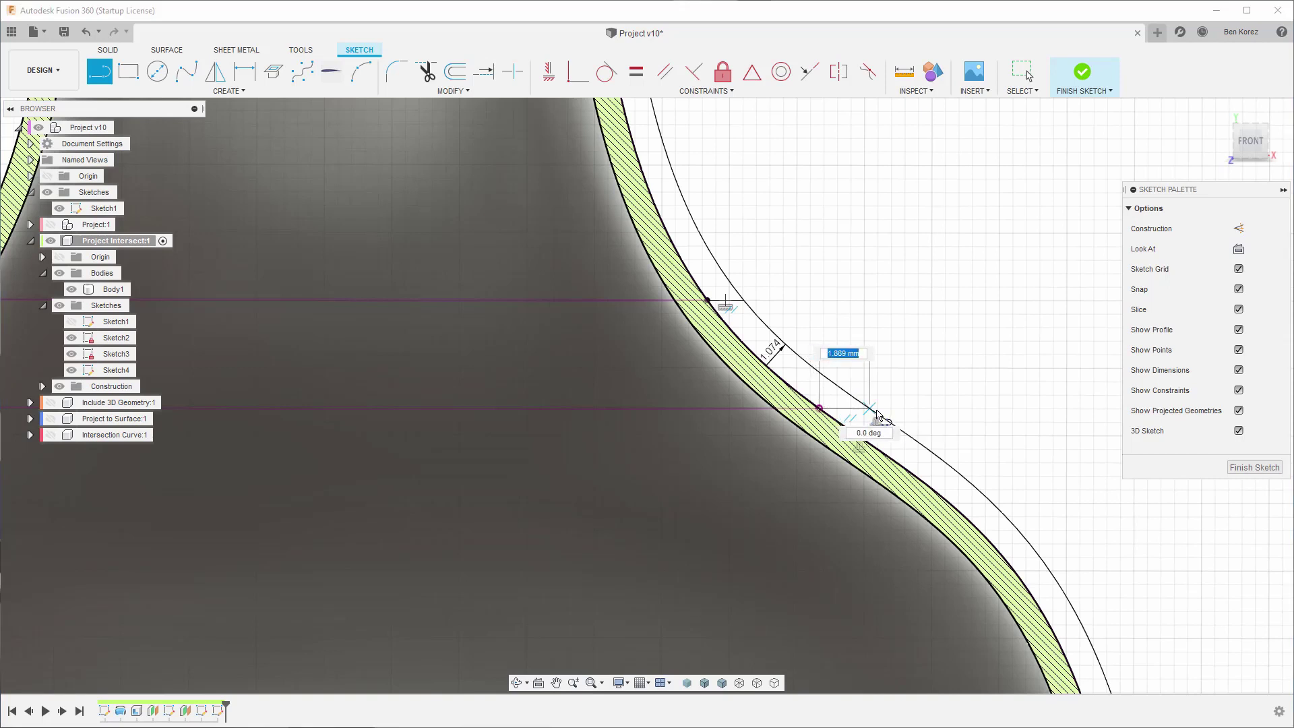
{"action": "double_click", "coordinate": [870, 408]}
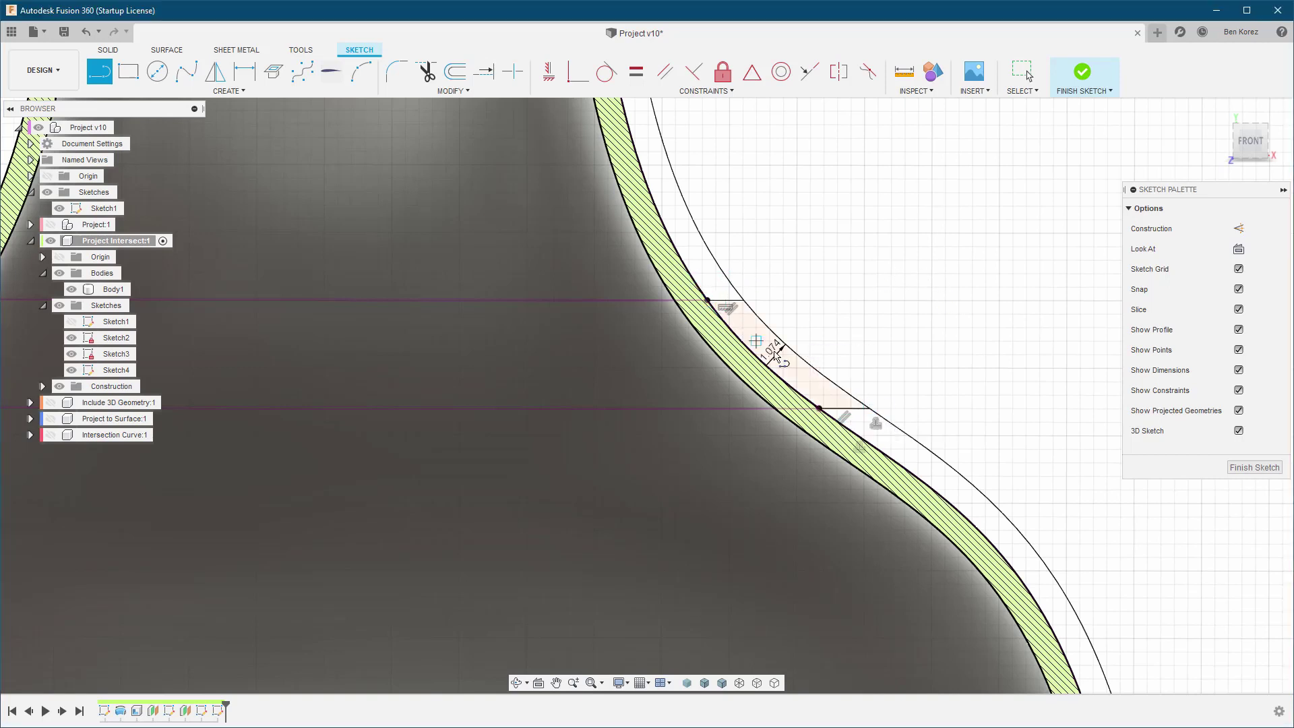
{"action": "key", "text": "Escape"}
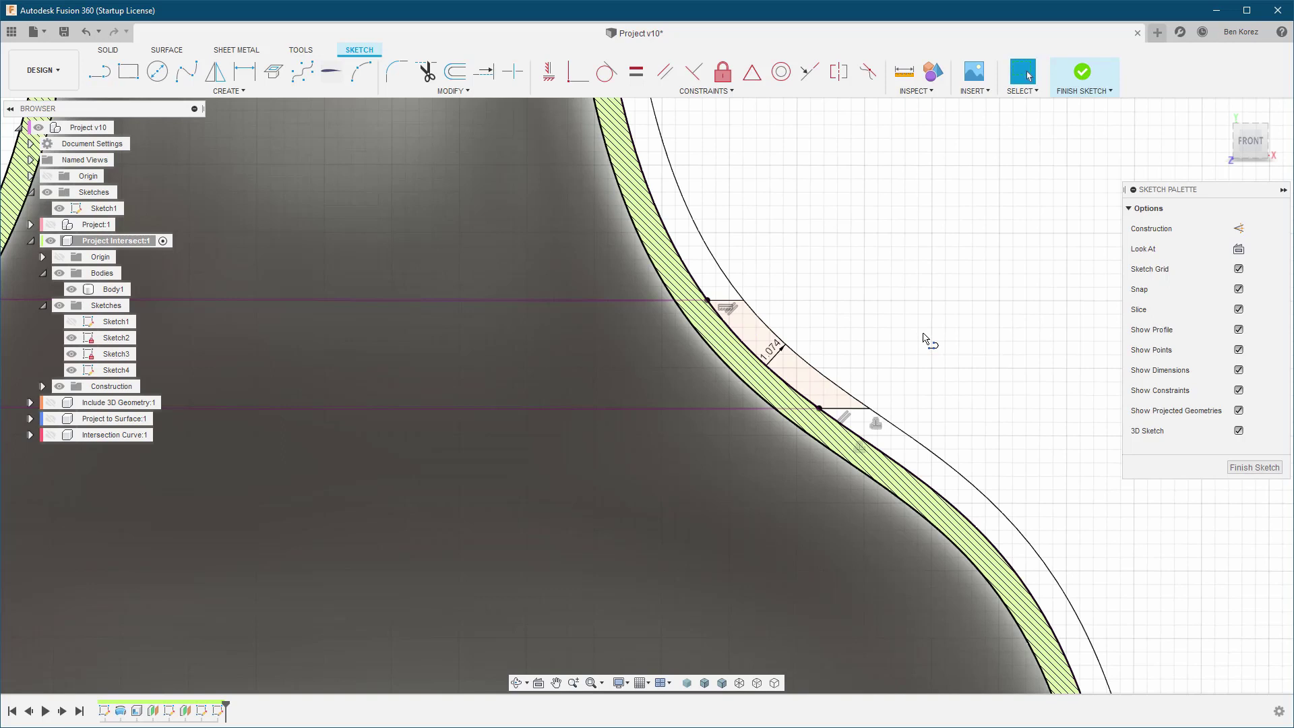
Trim the offset curve above and below the two horizontal lines so only the profile's outer edge remains, and finish the sketch
{"action": "left_click", "coordinate": [711, 259]}
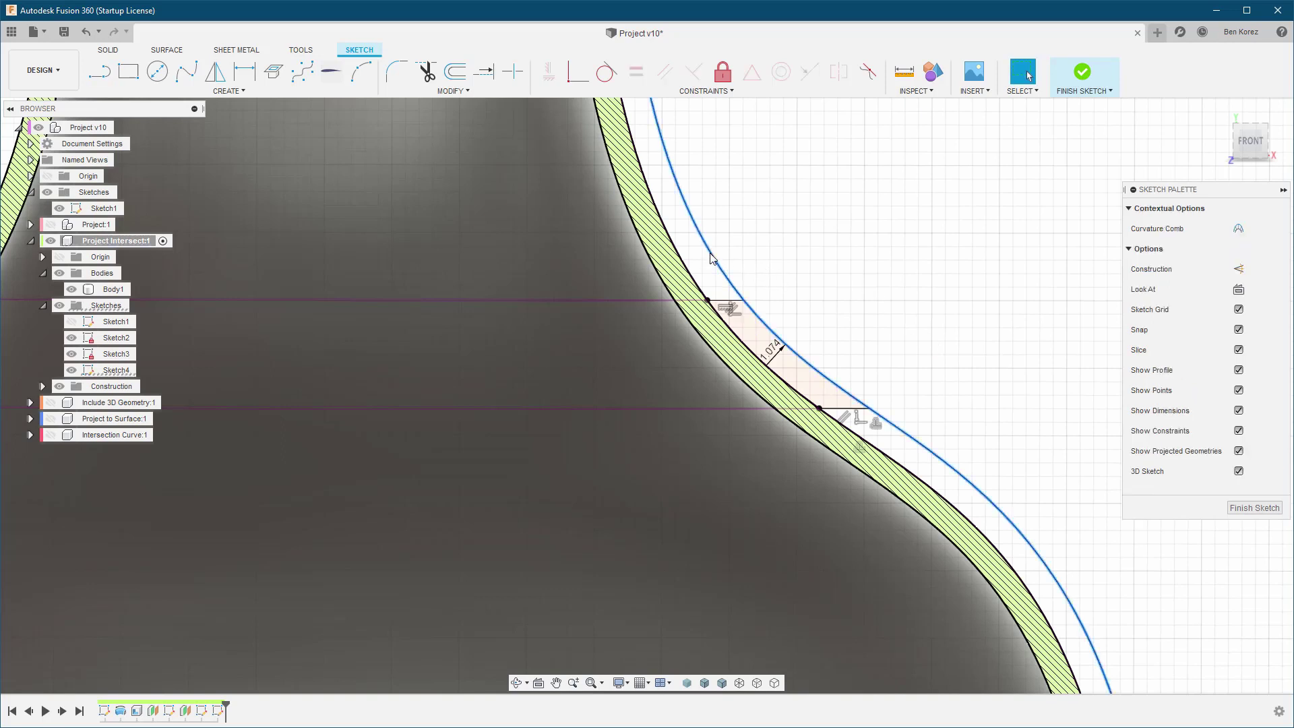
{"action": "key", "text": "Escape"}
{"action": "key", "text": "t"}
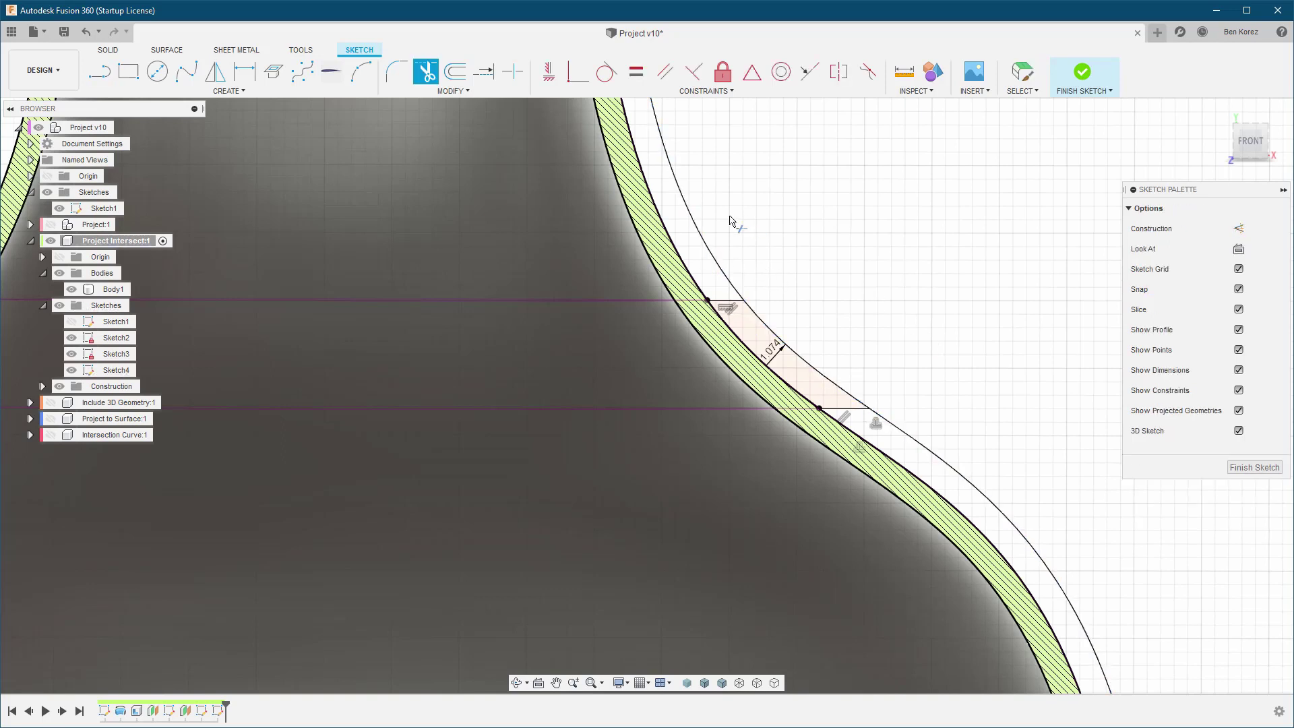
{"action": "left_click", "coordinate": [701, 242]}
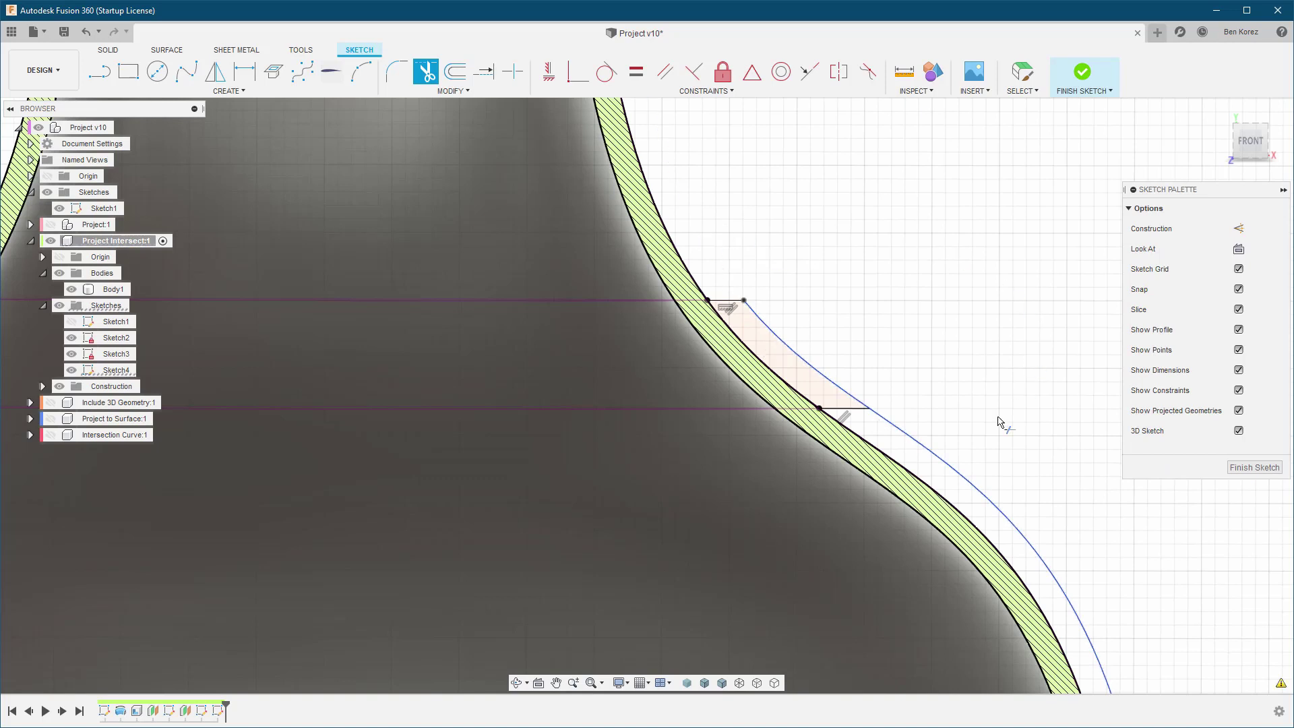
{"action": "left_click", "coordinate": [956, 473]}
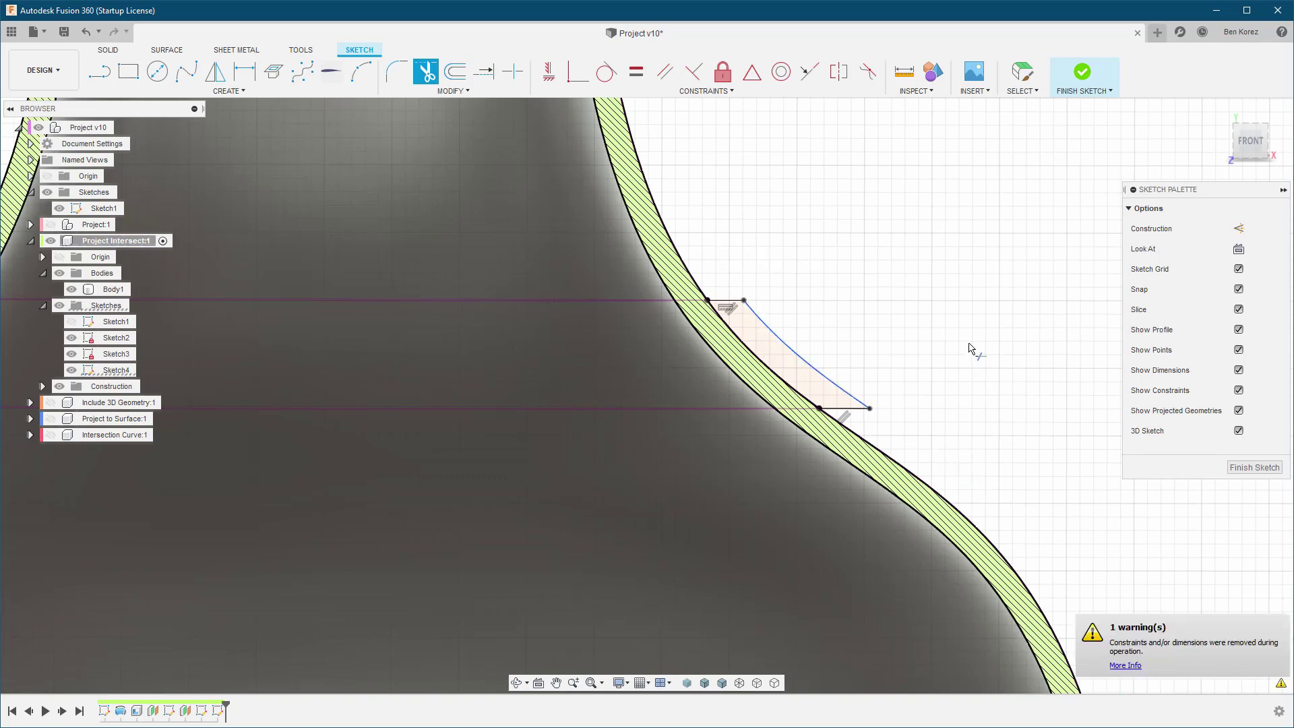
{"action": "key", "text": "Escape"}
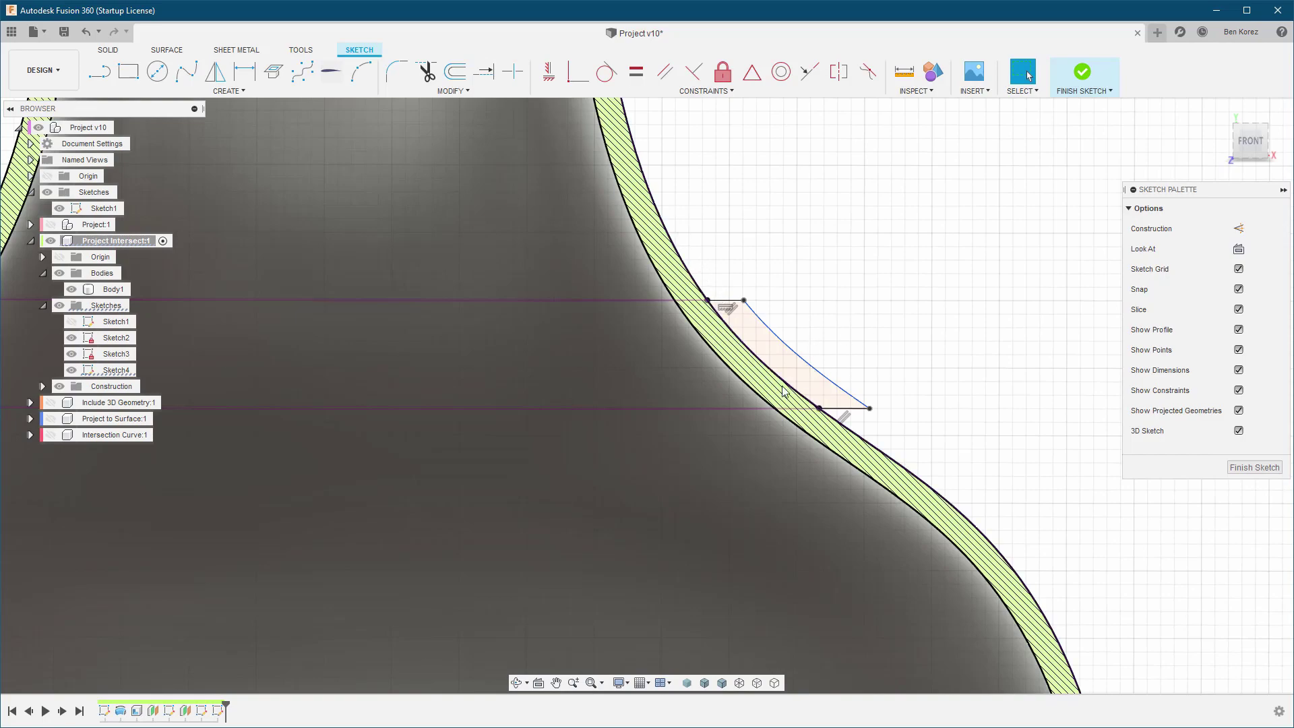
{"action": "scroll", "coordinate": [831, 370], "scroll_direction": "down", "scroll_amount": 1}
{"action": "scroll", "coordinate": [834, 370], "scroll_direction": "down", "scroll_amount": 2}
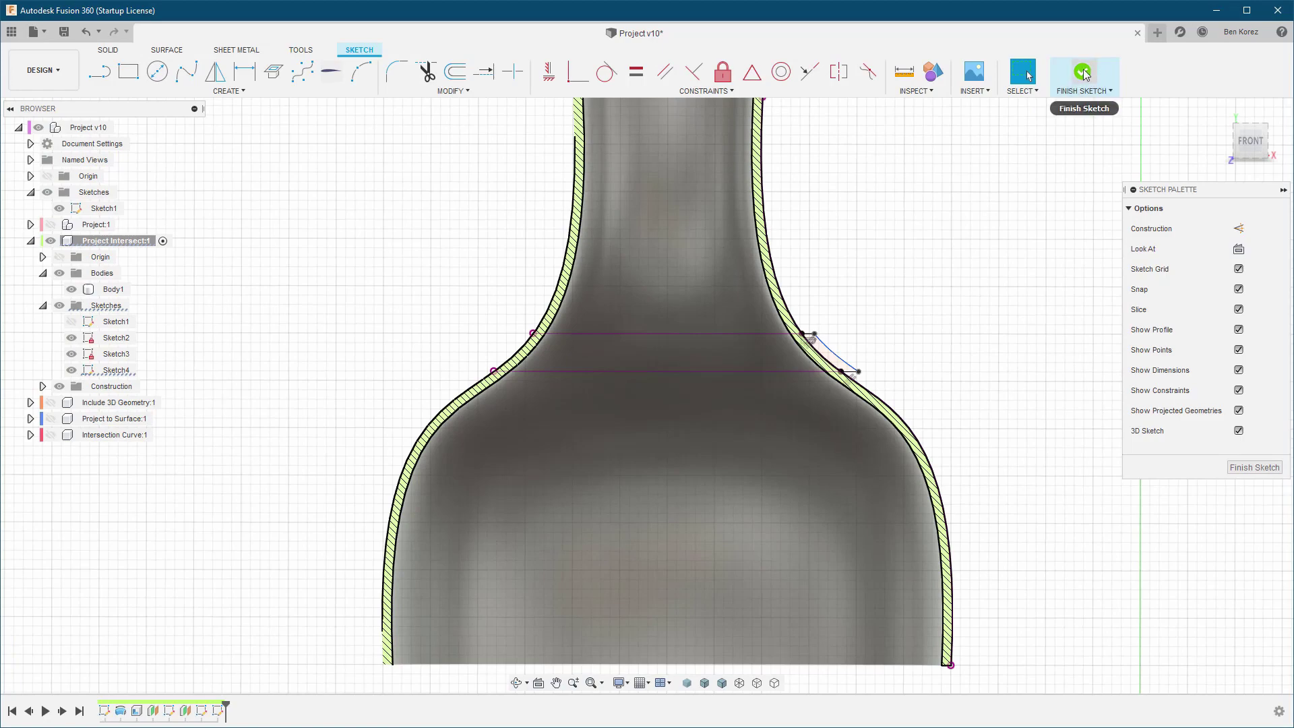
{"action": "left_click", "coordinate": [1083, 72]}
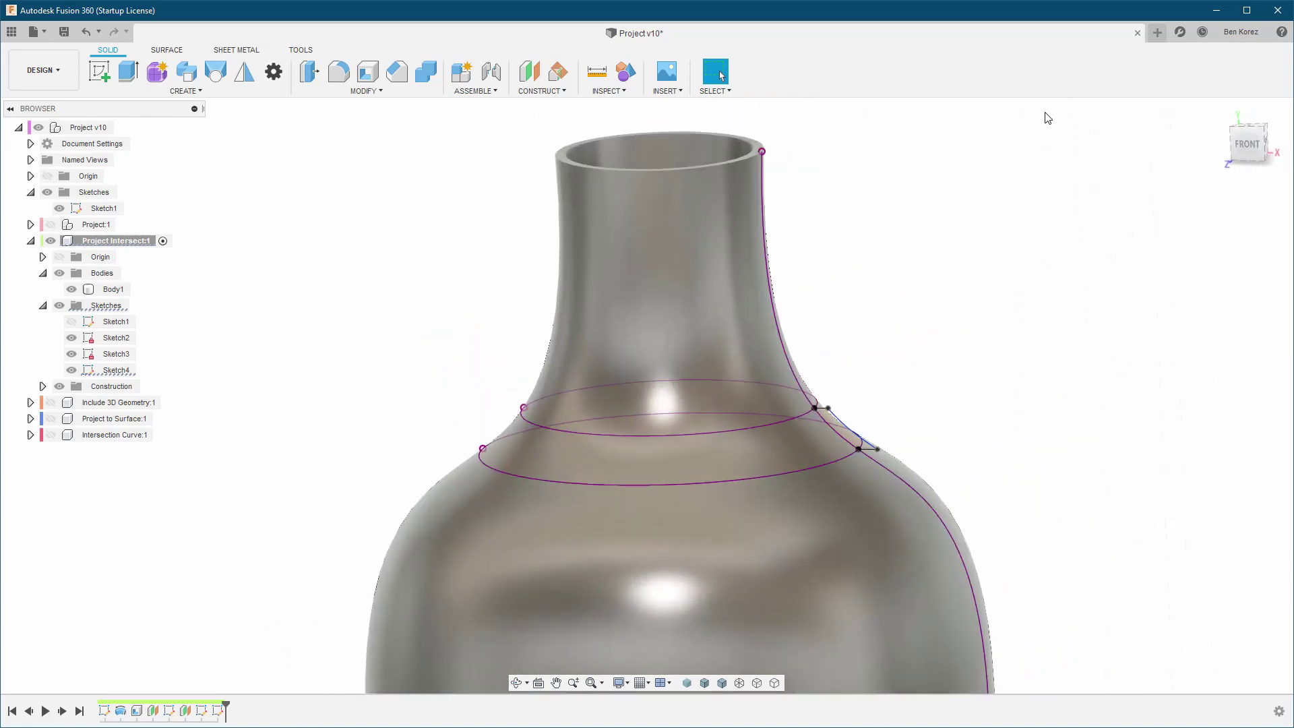
Revolve the closed wall-following profile 360 degrees around the vertical centre line of the bottle's Sketch1 as a new body, showing that sketch for the axis
{"action": "left_click", "coordinate": [200, 92]}
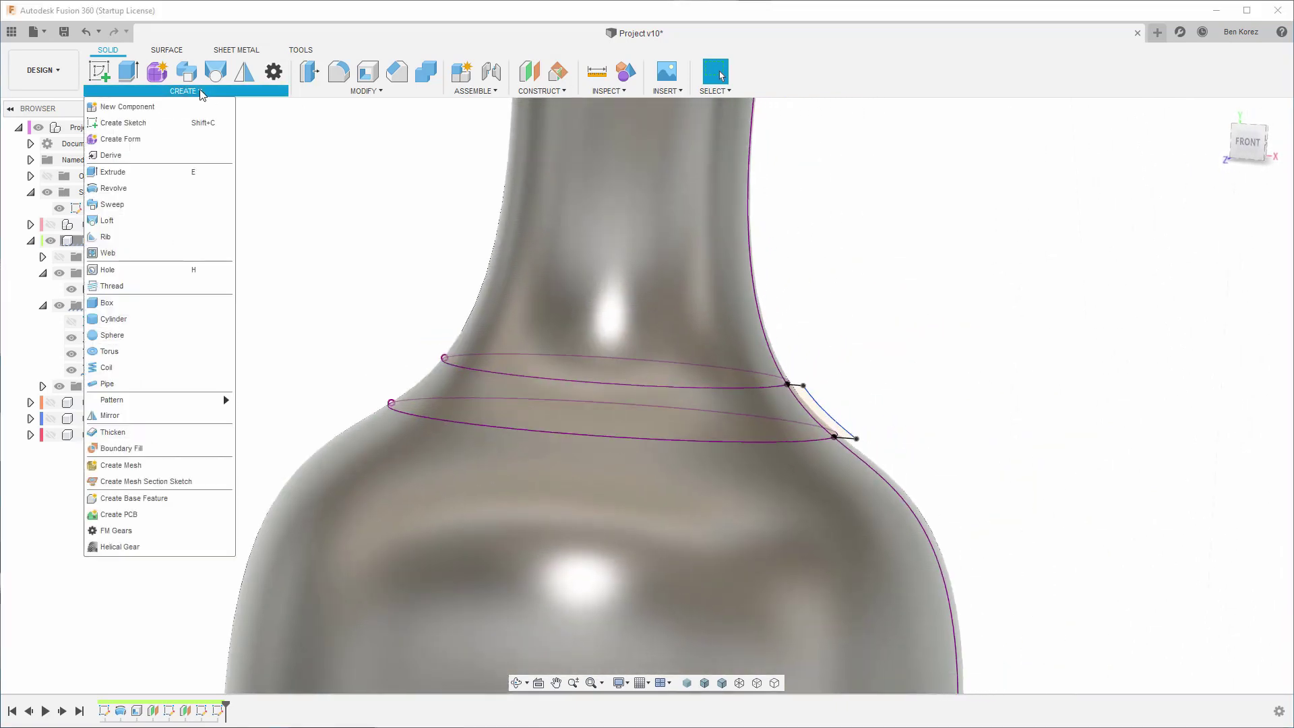
{"action": "left_click", "coordinate": [151, 192]}
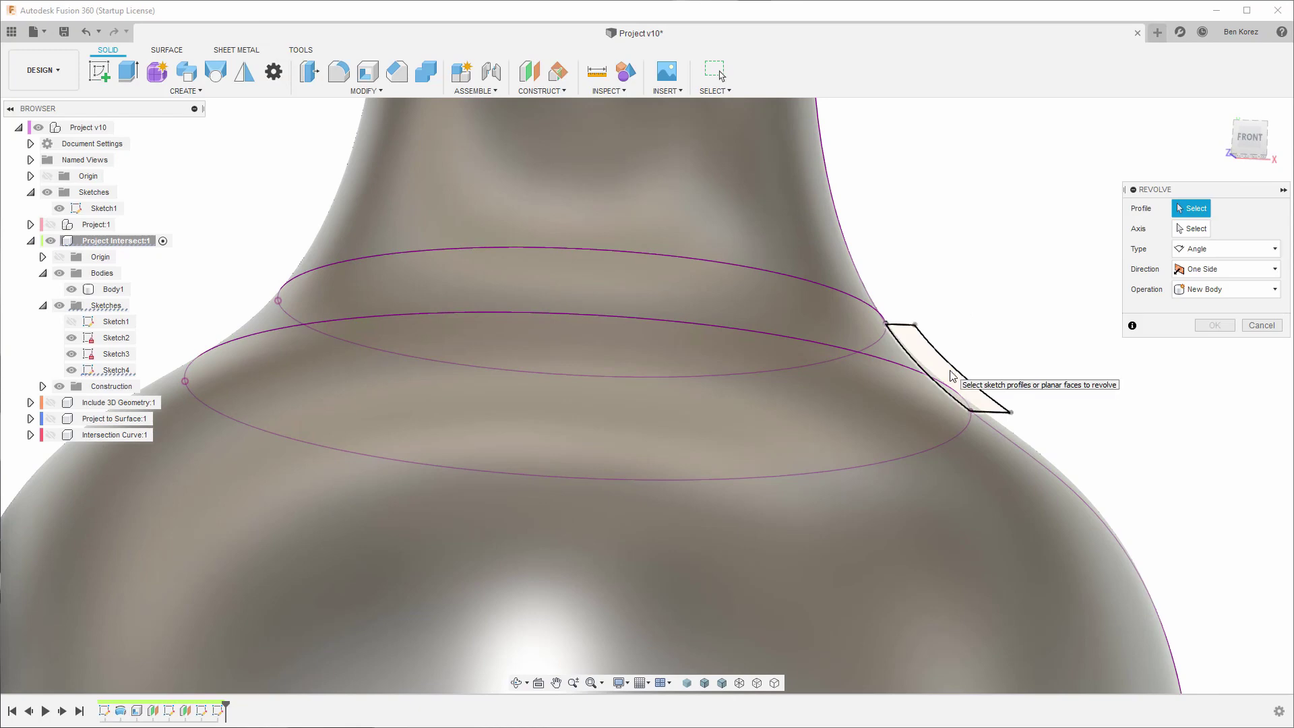
{"action": "left_click", "coordinate": [953, 376]}
{"action": "left_click", "coordinate": [1194, 229]}
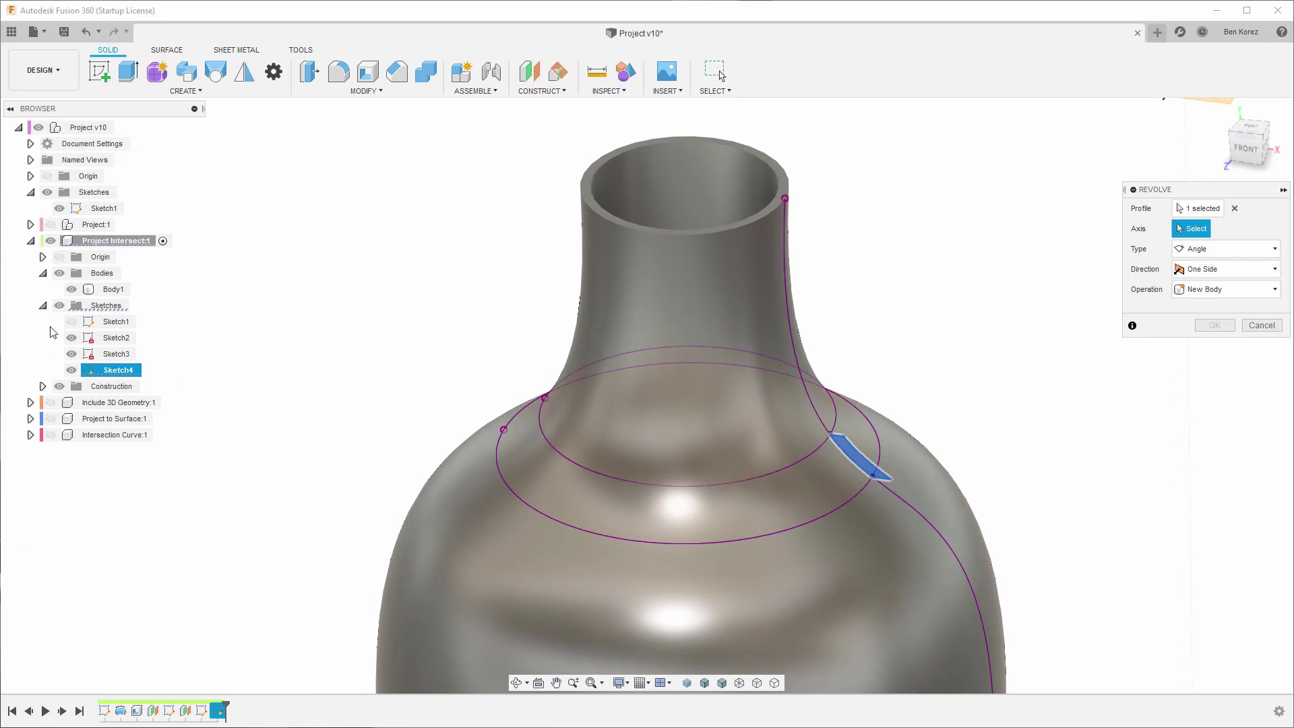
{"action": "left_click", "coordinate": [70, 322]}
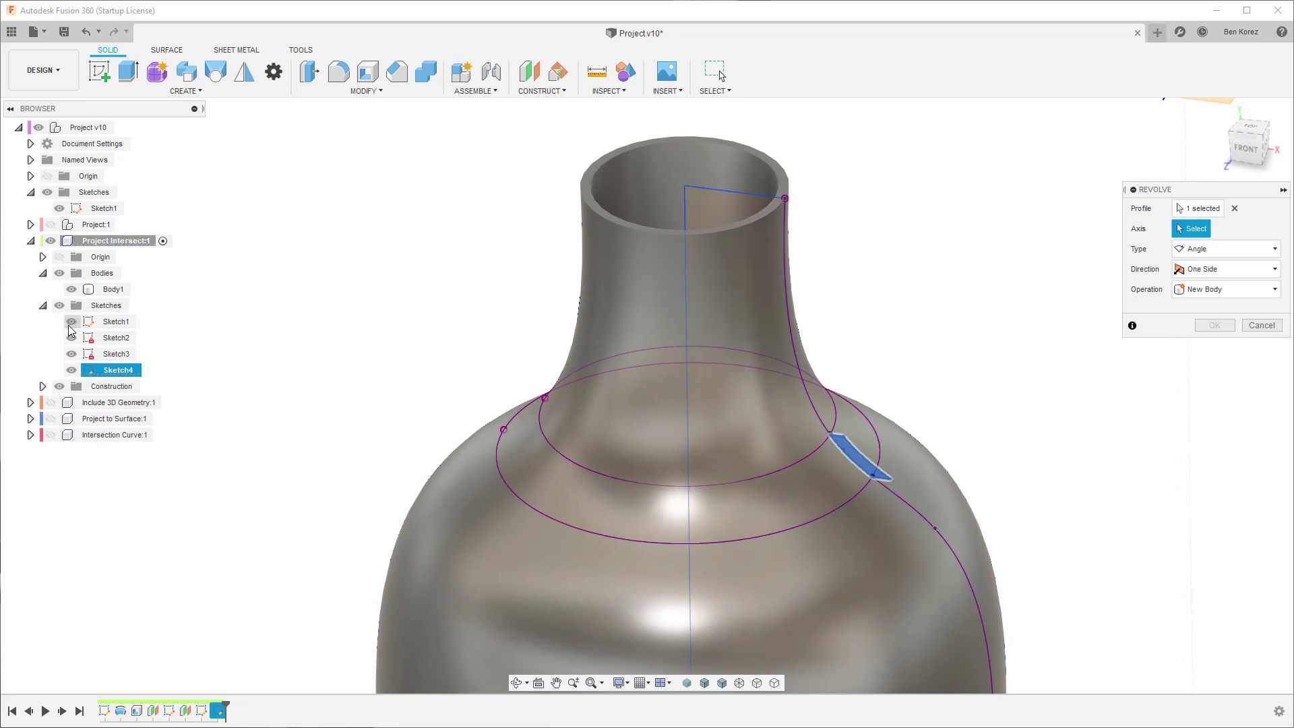
{"action": "left_click", "coordinate": [687, 201]}
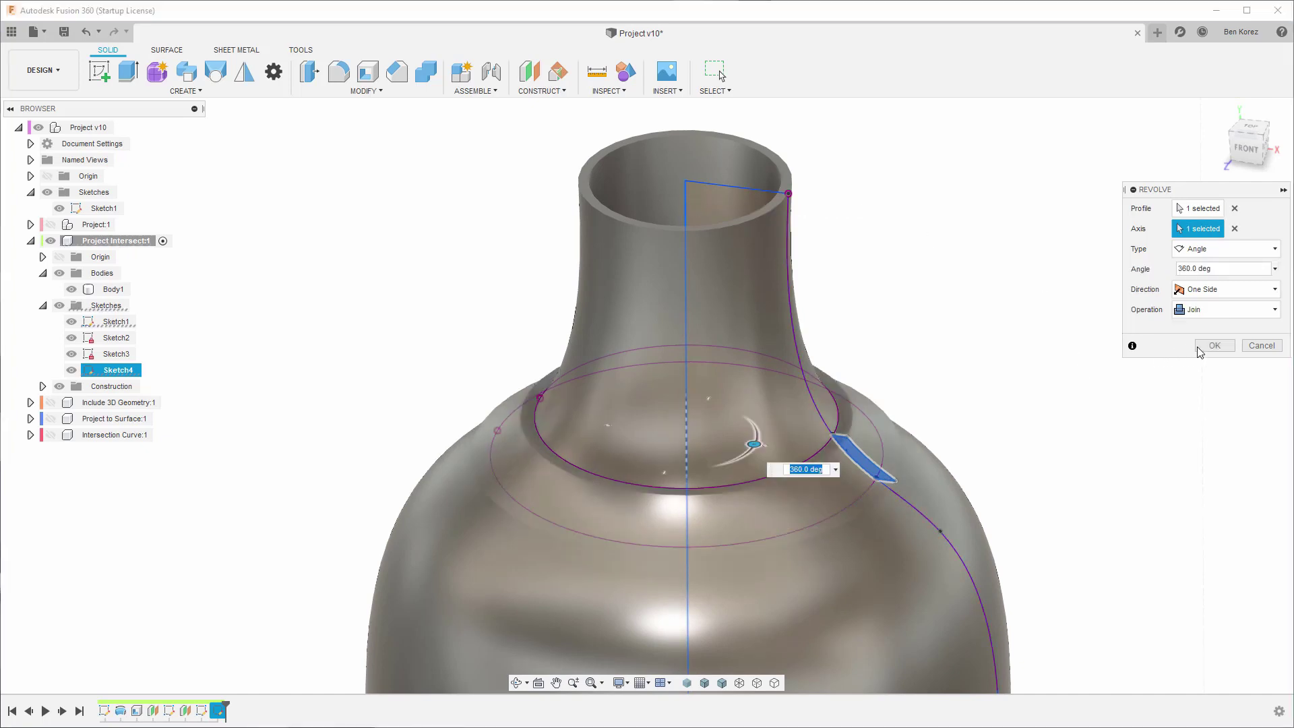
{"action": "left_click", "coordinate": [1220, 311]}
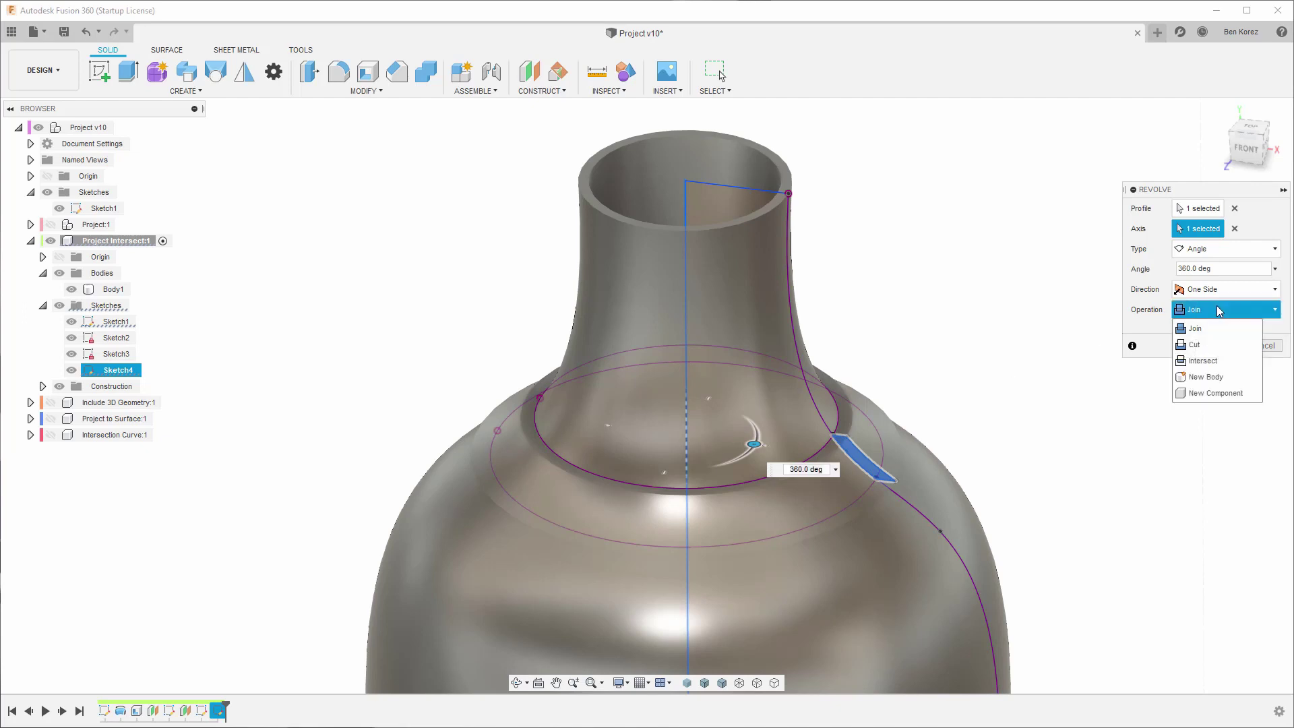
{"action": "left_click", "coordinate": [1214, 375]}
{"action": "left_click", "coordinate": [1214, 346]}
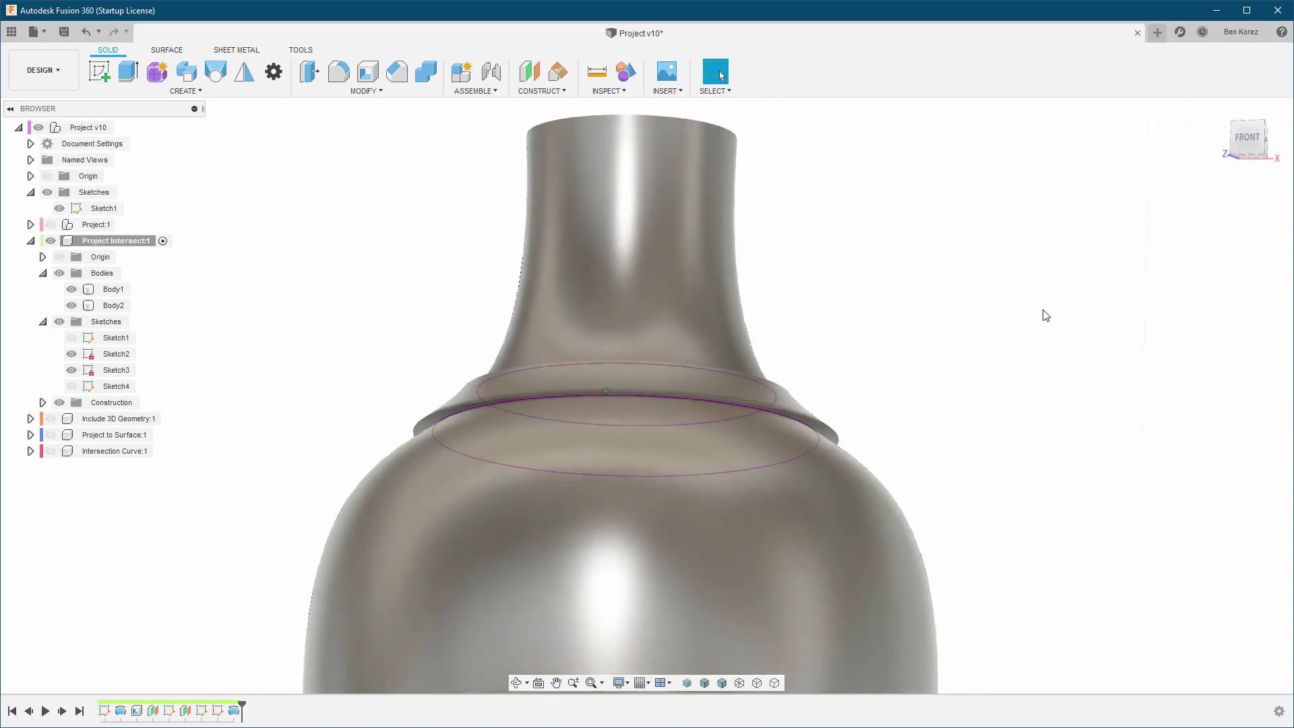
Fillet the revolved ring's lower outer edge with a 0.50 mm radius and round its upper outer edge in a second selection set
{"action": "left_click", "coordinate": [339, 72]}
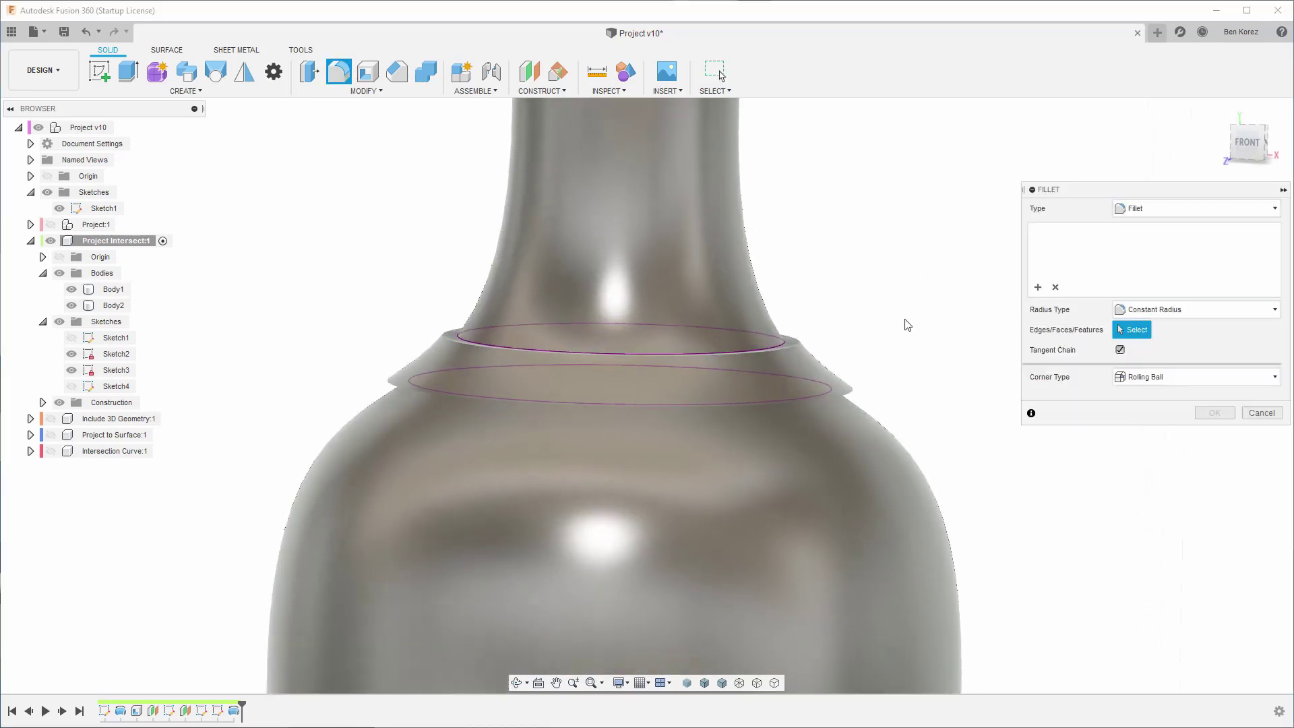
{"action": "left_click", "coordinate": [871, 386]}
{"action": "left_click_drag", "start_coordinate": [871, 394], "coordinate": [861, 389]}
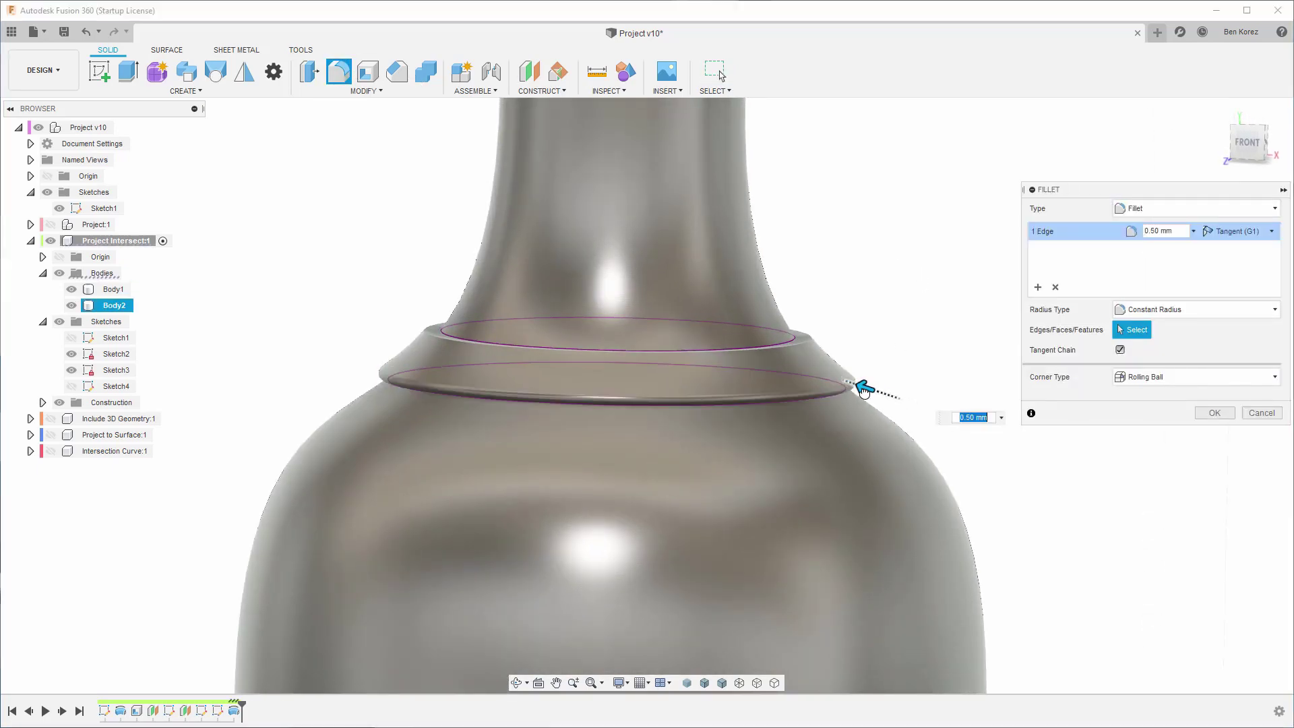
{"action": "left_click", "coordinate": [1043, 290]}
{"action": "left_click", "coordinate": [816, 340]}
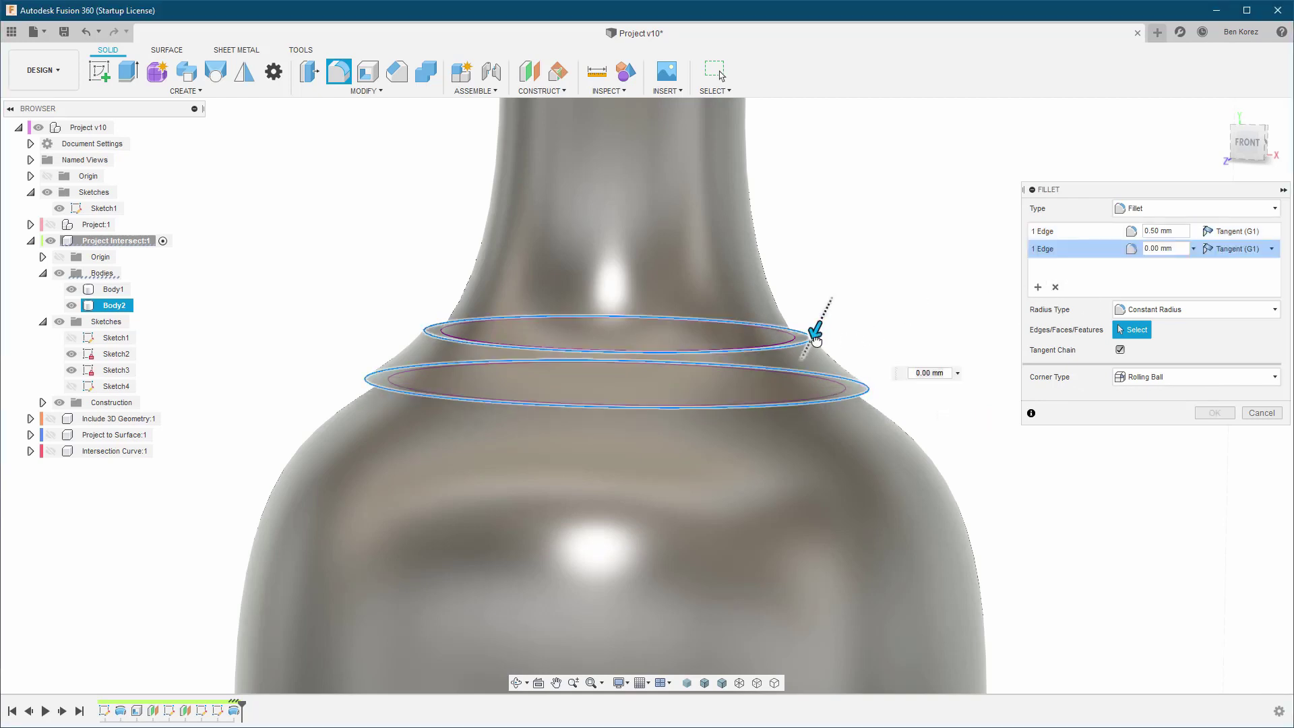
{"action": "left_click_drag", "start_coordinate": [816, 333], "coordinate": [817, 337]}
{"action": "left_click", "coordinate": [1207, 413]}
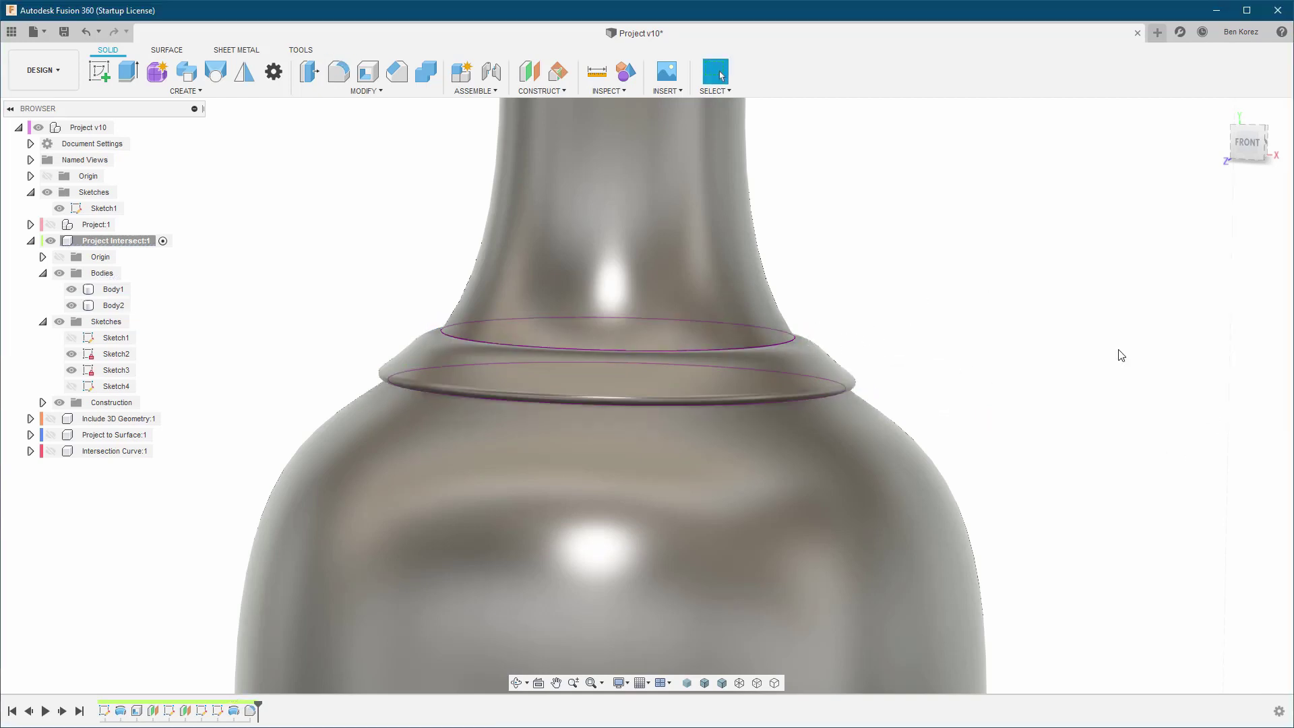
{"action": "key", "text": "F6"}
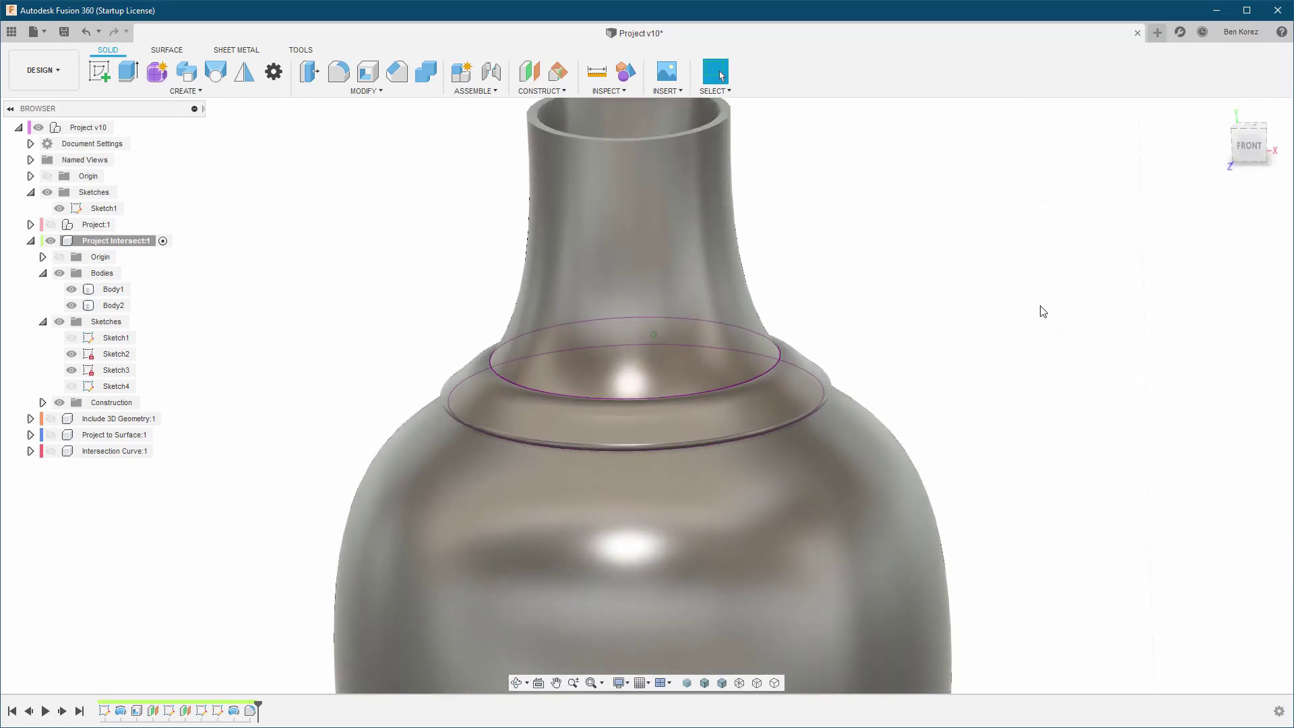
{"action": "left_click", "coordinate": [652, 418]}
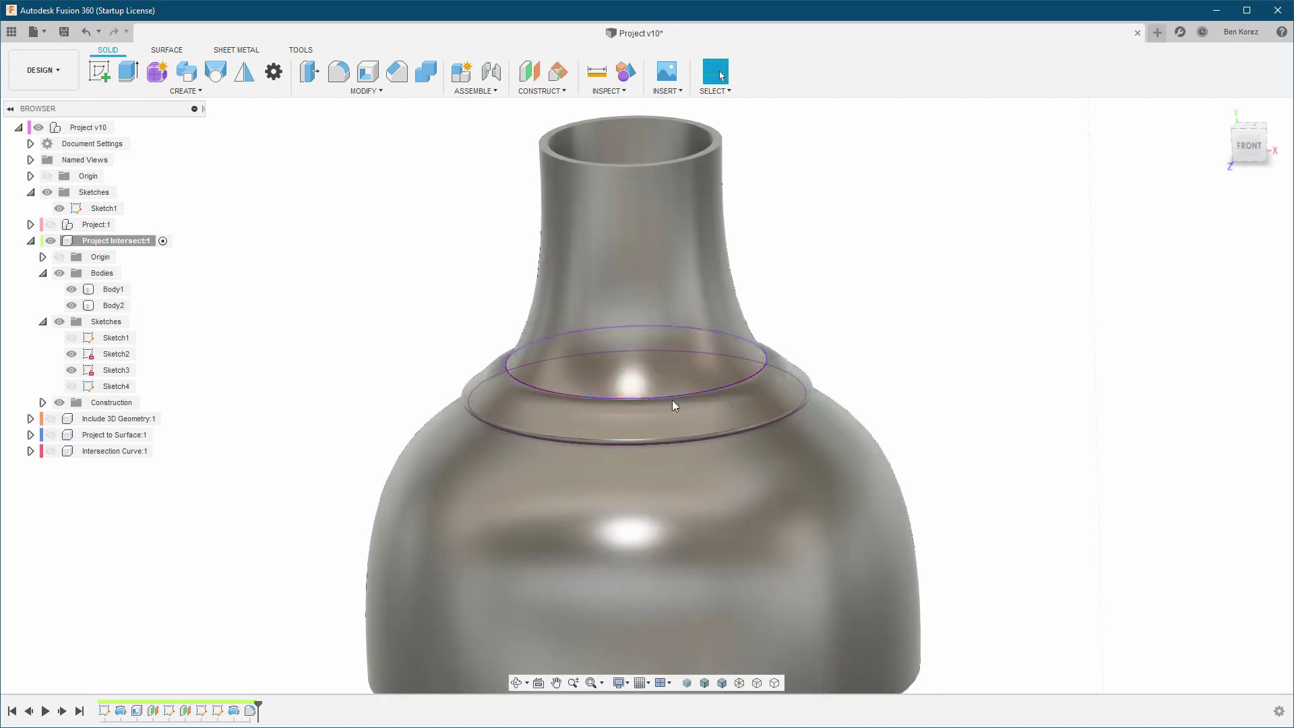
{"action": "key", "text": "Escape"}
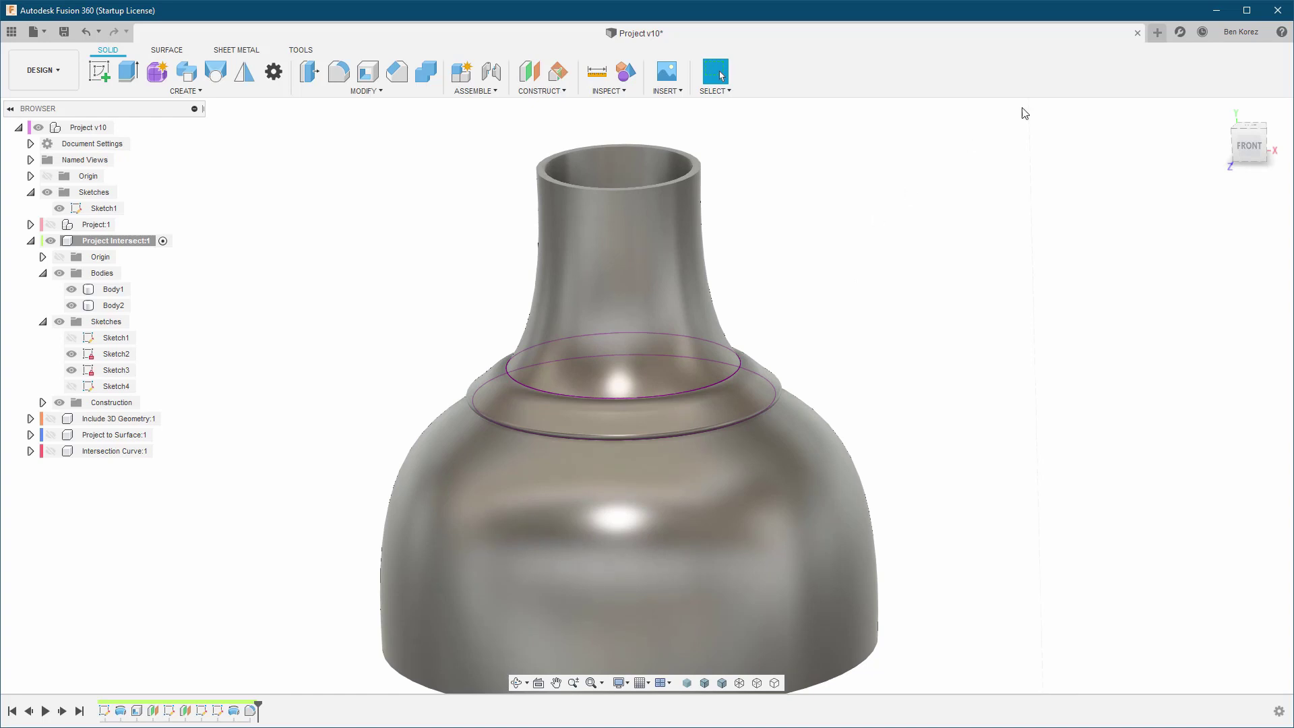
Create a new design and start a sketch on the top plane
{"action": "left_click", "coordinate": [1157, 32]}
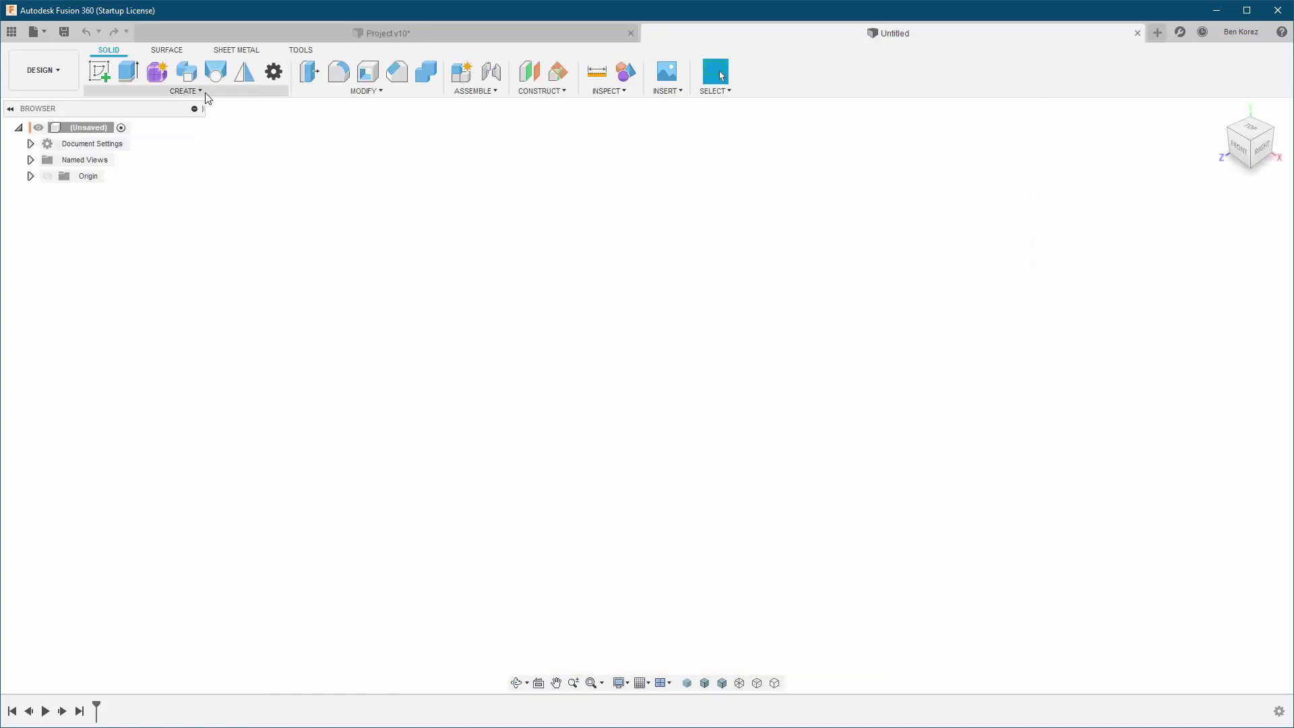
{"action": "left_click", "coordinate": [98, 75]}
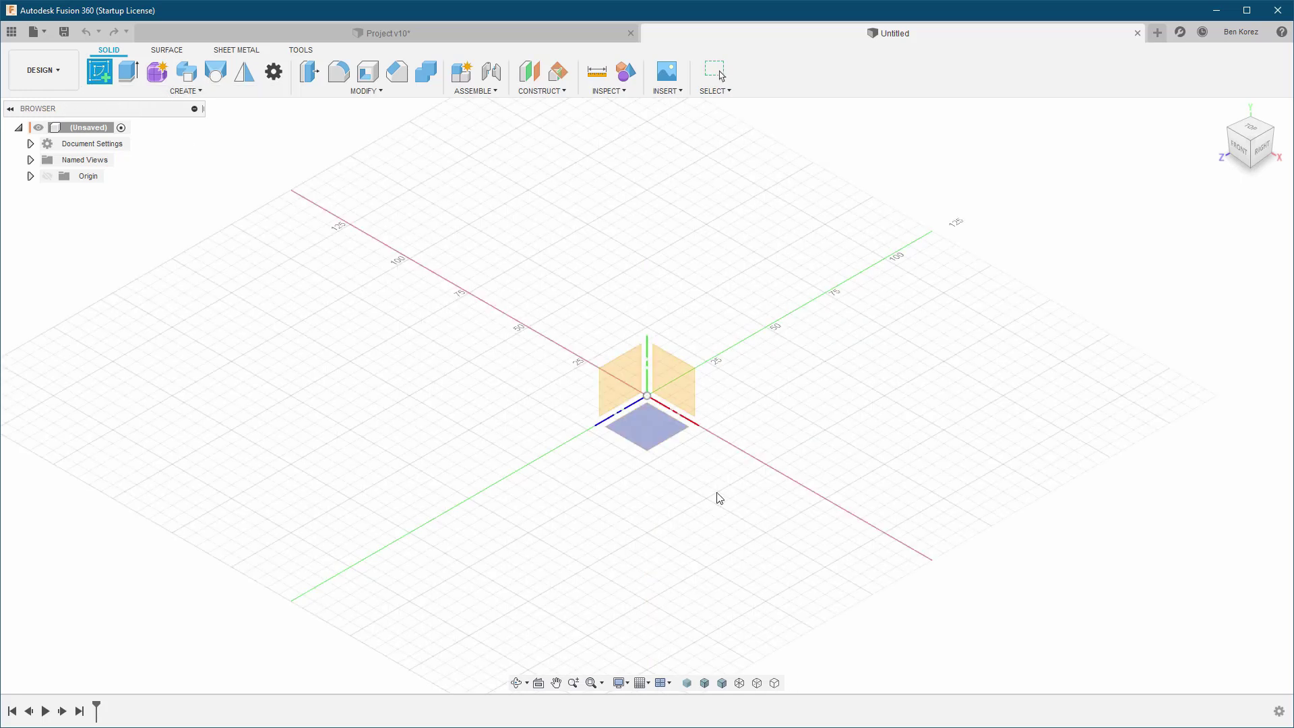
{"action": "left_click", "coordinate": [656, 436]}
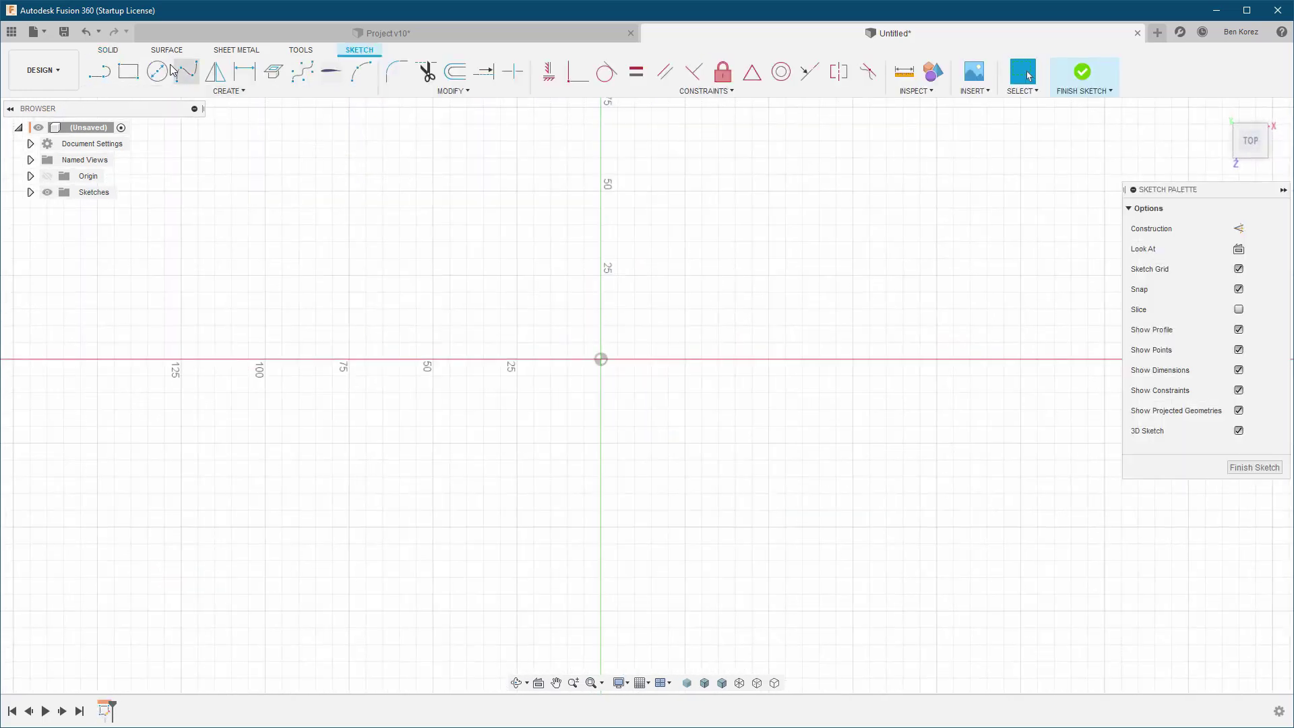
Draw a control point spline with three points bulging toward positive X, and finish the sketch
{"action": "left_click", "coordinate": [302, 72]}
{"action": "left_click", "coordinate": [539, 188]}
{"action": "left_click", "coordinate": [786, 325]}
{"action": "left_click", "coordinate": [506, 571]}
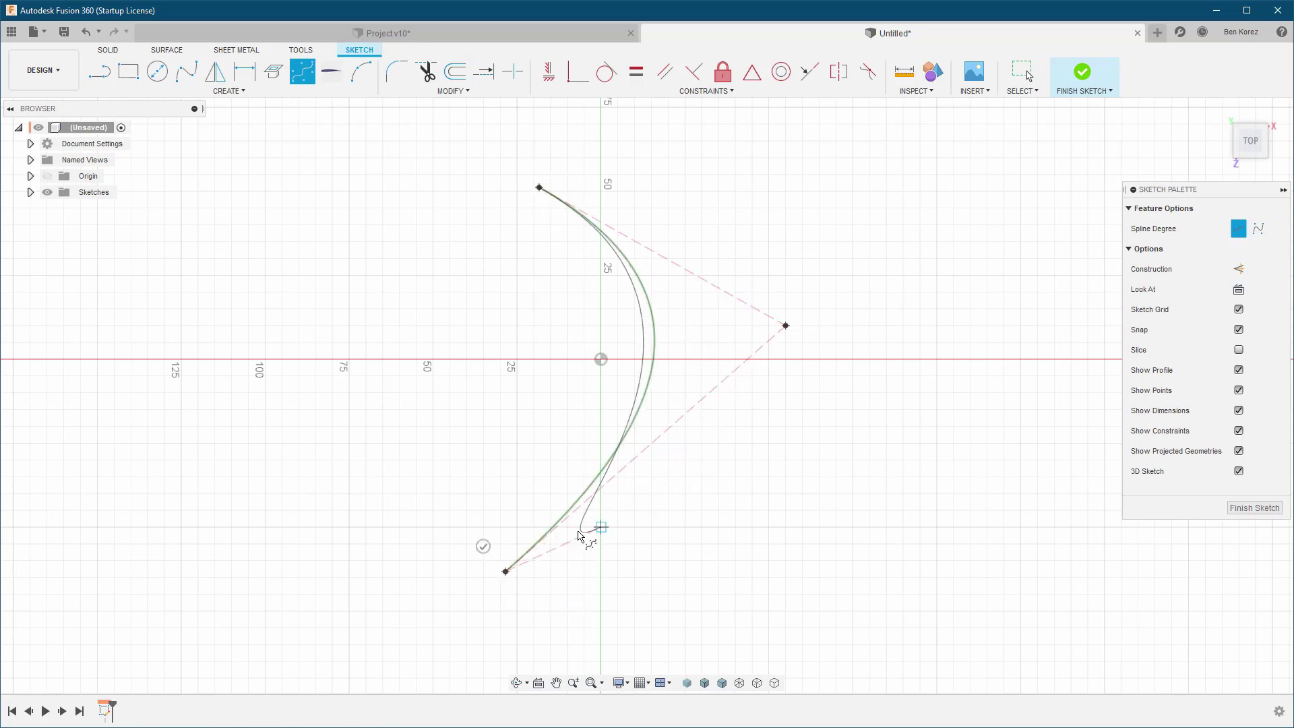
{"action": "left_click", "coordinate": [483, 546]}
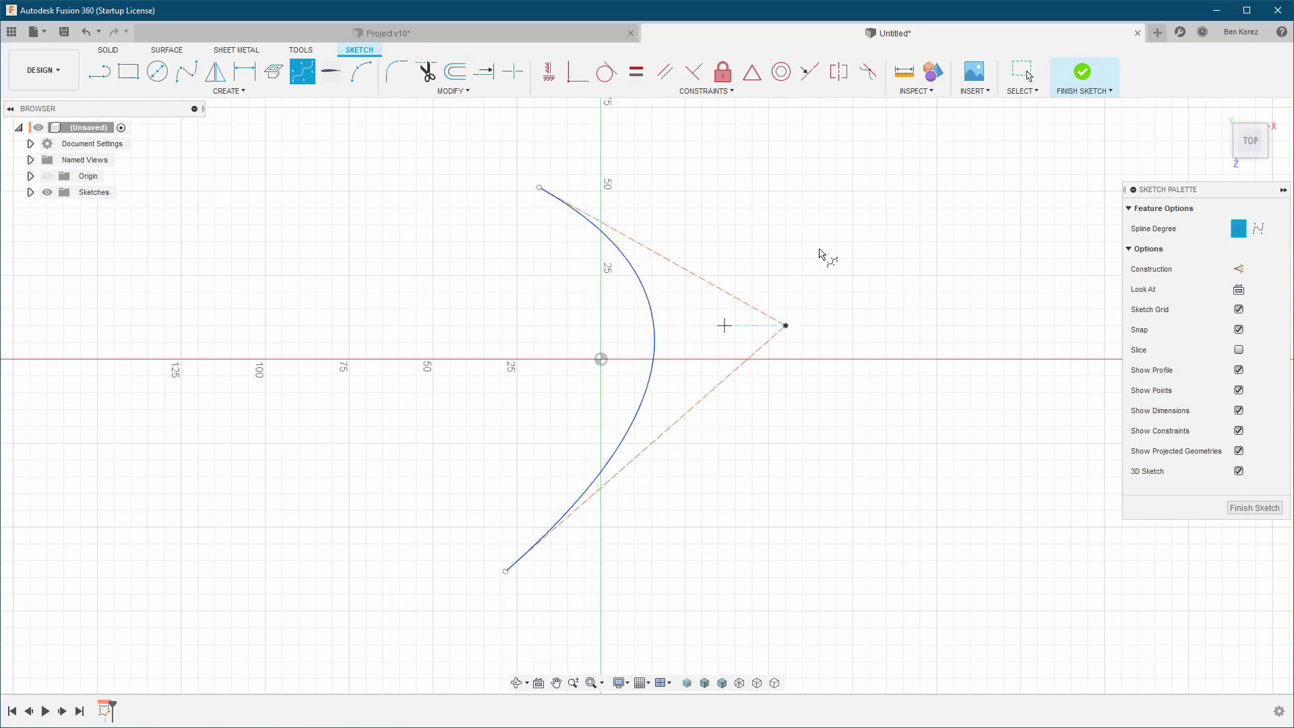
{"action": "left_click", "coordinate": [1087, 76]}
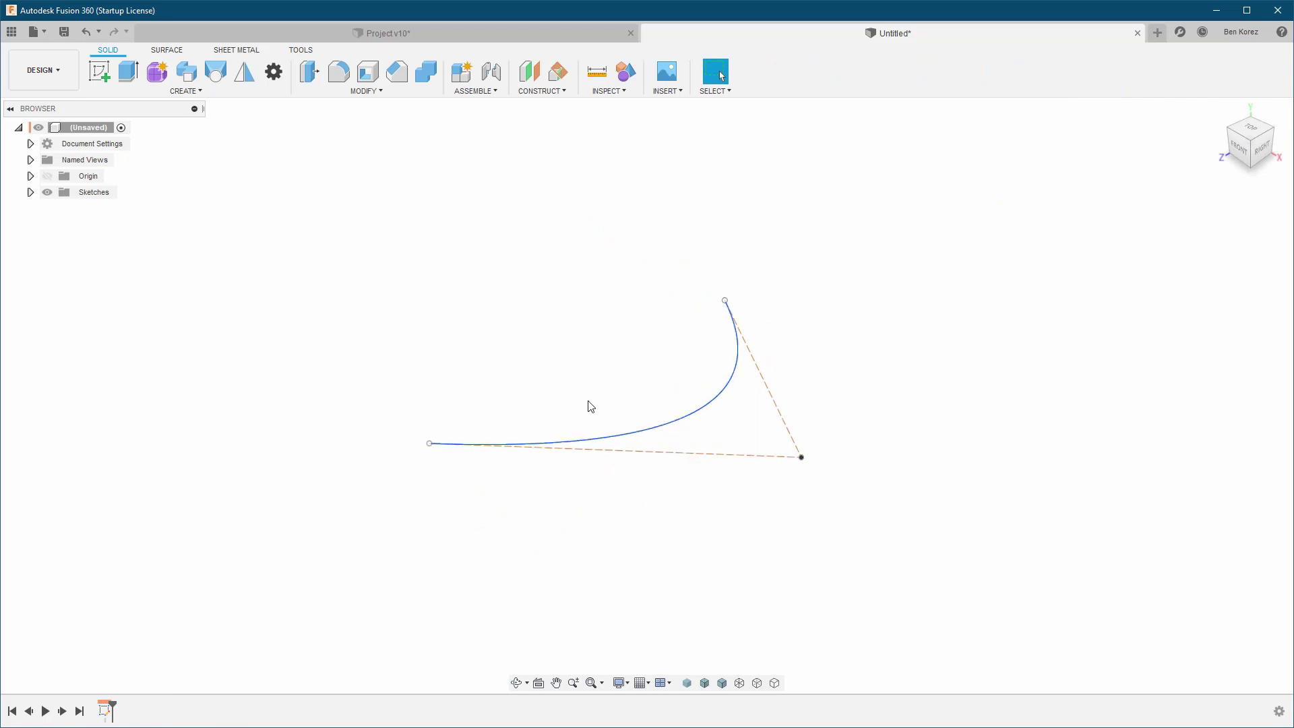
Start a sketch on the front plane and intersect the spline with it, keeping Projection Link on
{"action": "left_click", "coordinate": [99, 71]}
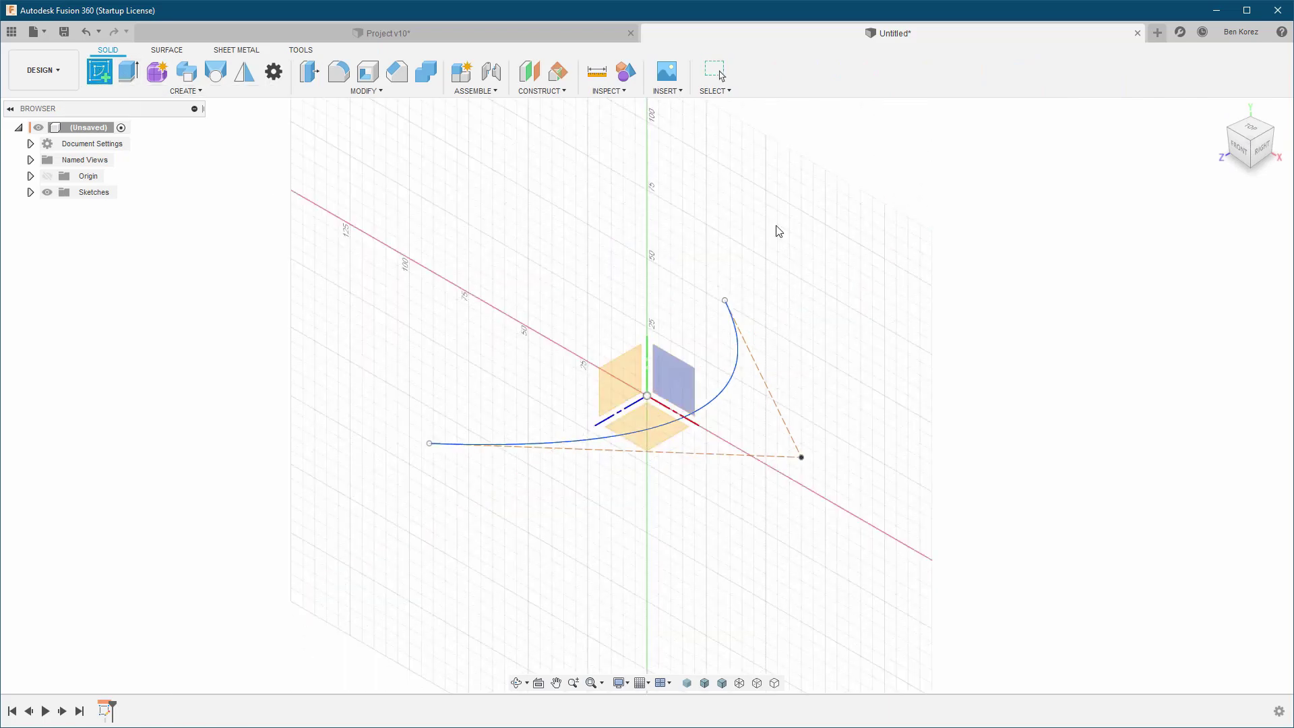
{"action": "left_click", "coordinate": [678, 391]}
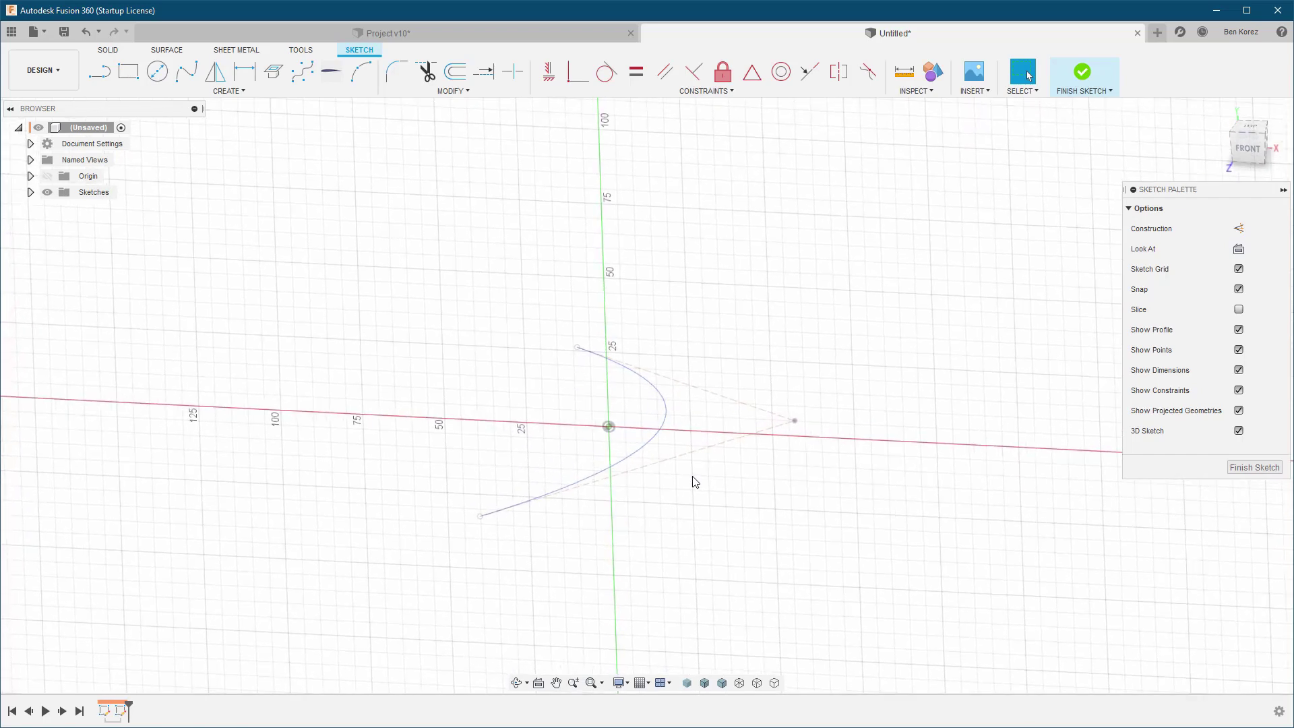
{"action": "left_click", "coordinate": [235, 93]}
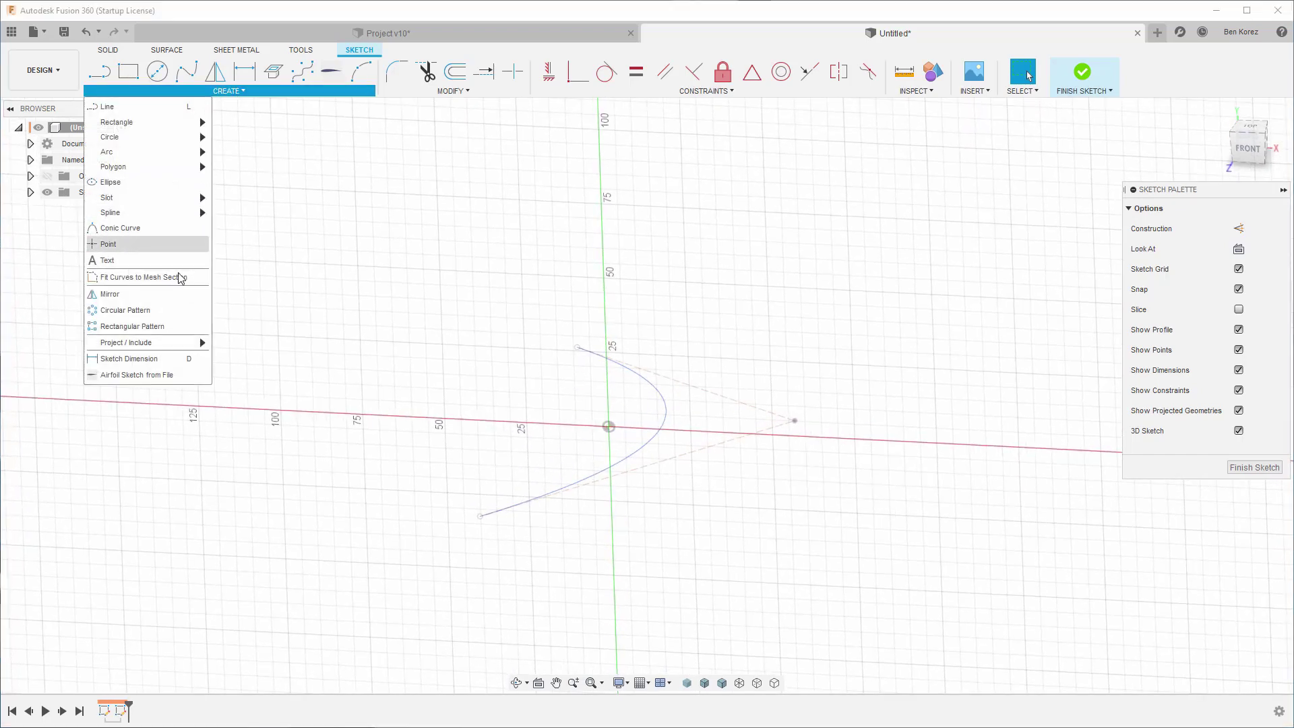
{"action": "mouse_move", "coordinate": [183, 343]}
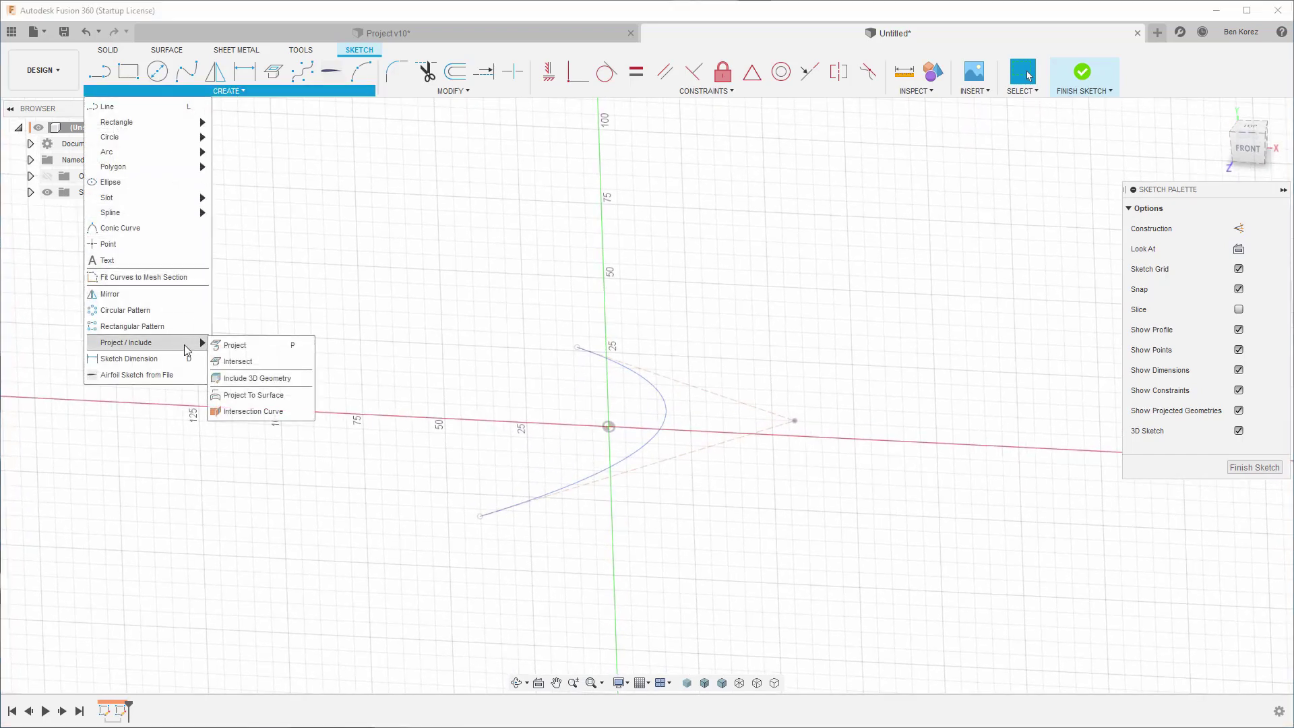
{"action": "left_click", "coordinate": [246, 363]}
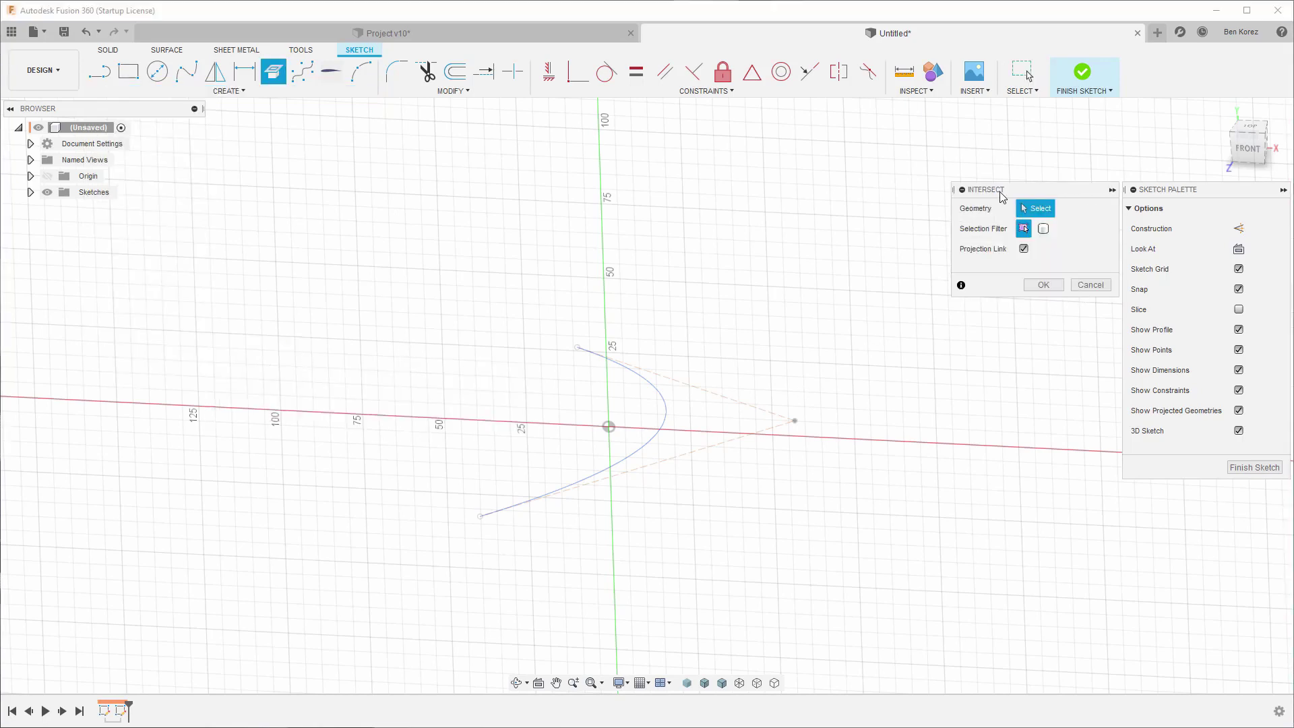
{"action": "left_click", "coordinate": [635, 455]}
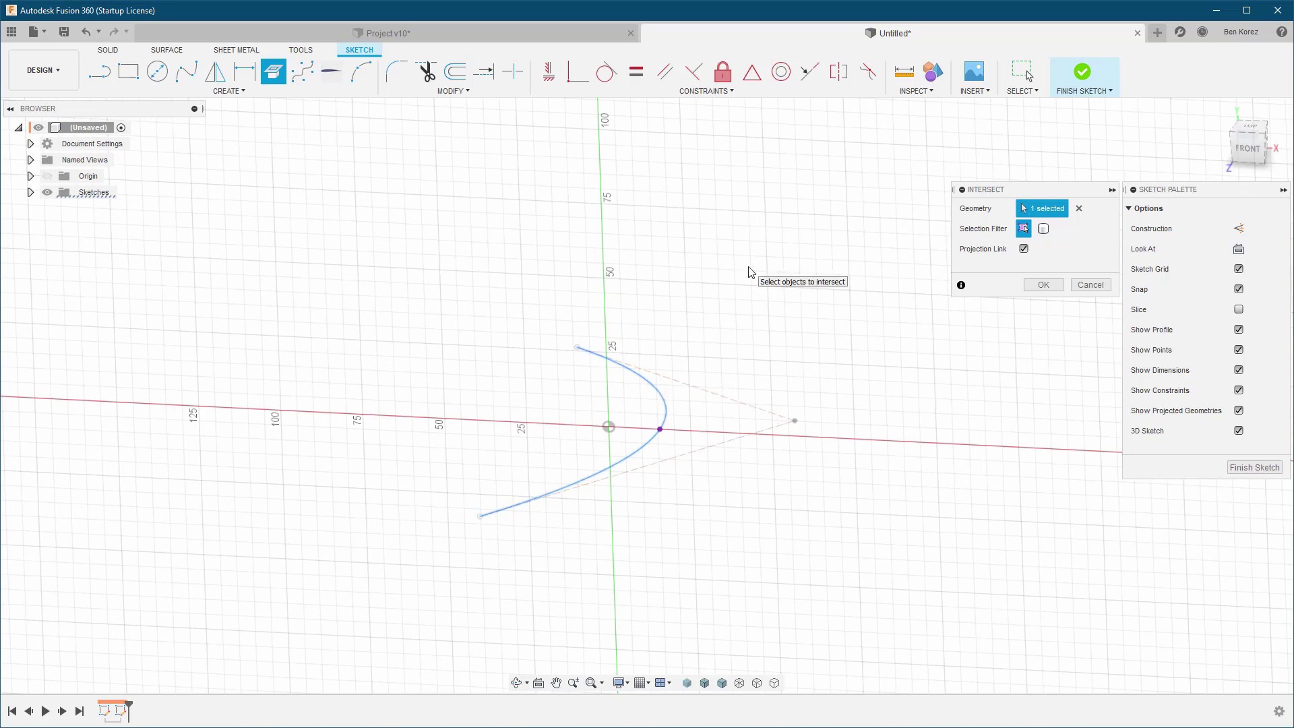
{"action": "left_click", "coordinate": [1053, 284]}
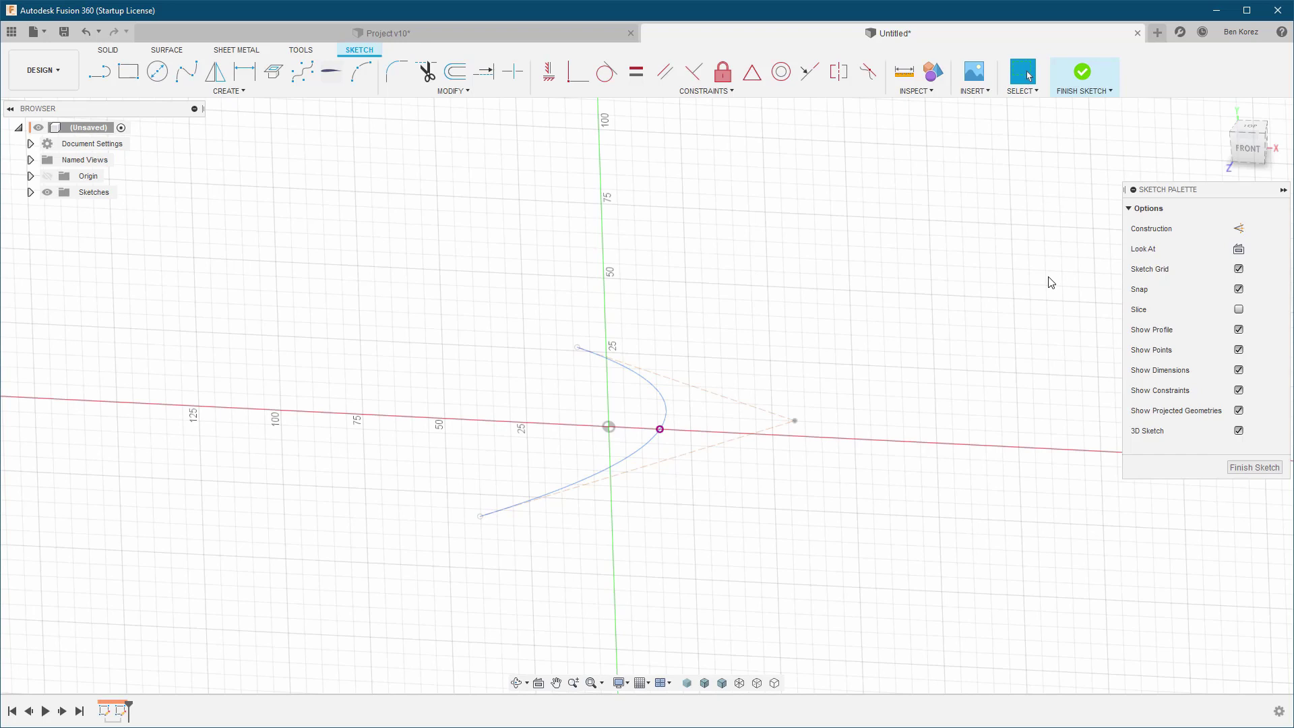
Draw a horizontal line from the intersected point along the positive X axis, and finish the sketch
{"action": "key", "text": "l"}
{"action": "left_click", "coordinate": [660, 429]}
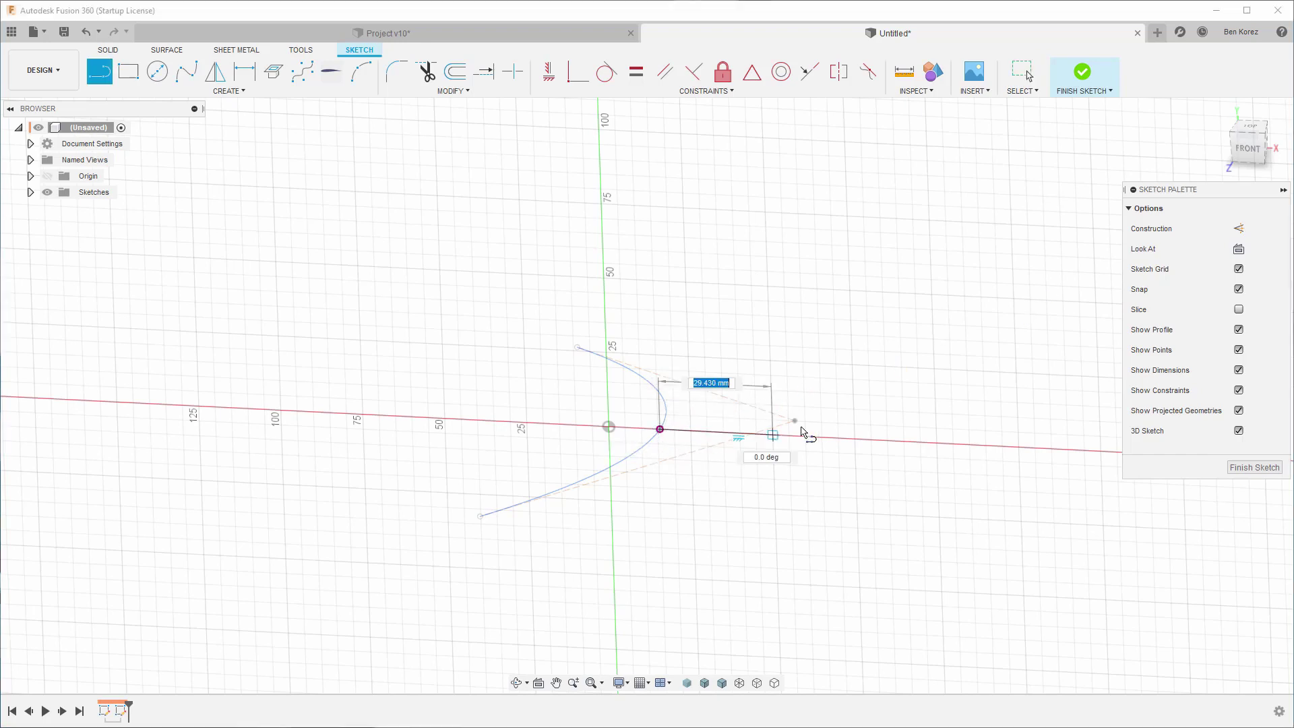
{"action": "left_click", "coordinate": [872, 440]}
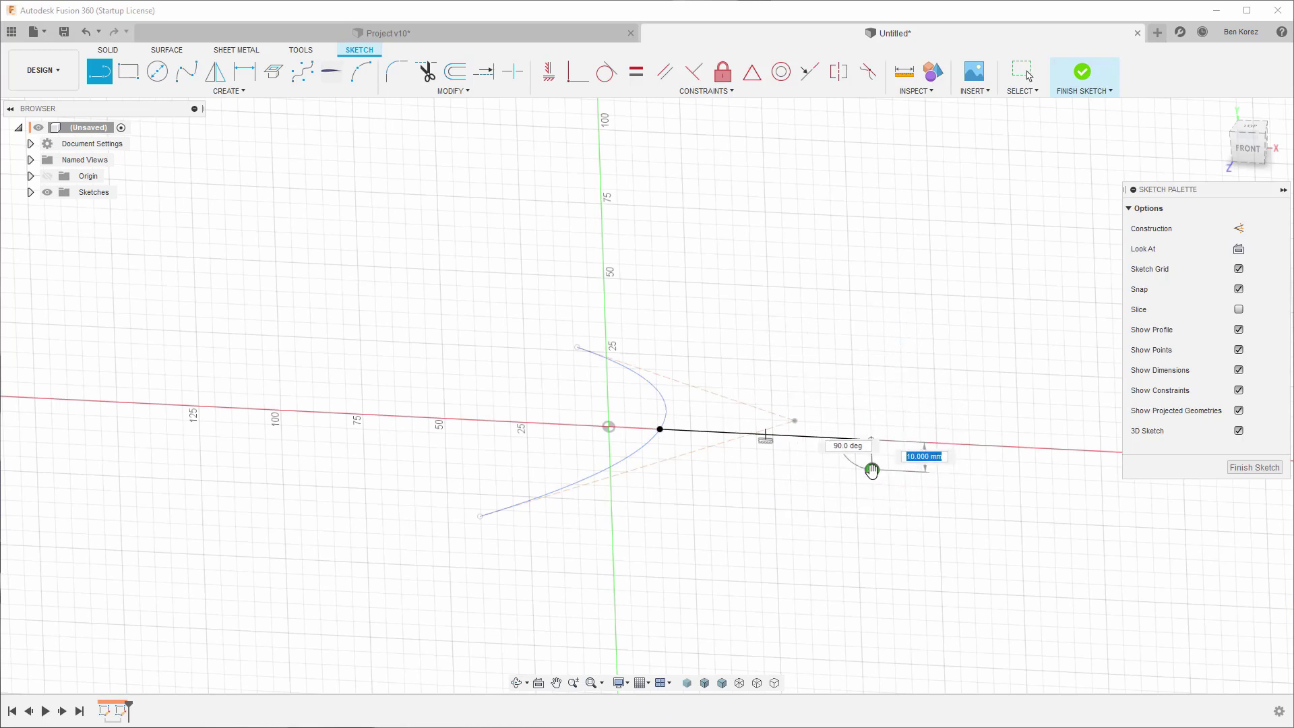
{"action": "key", "text": "Escape"}
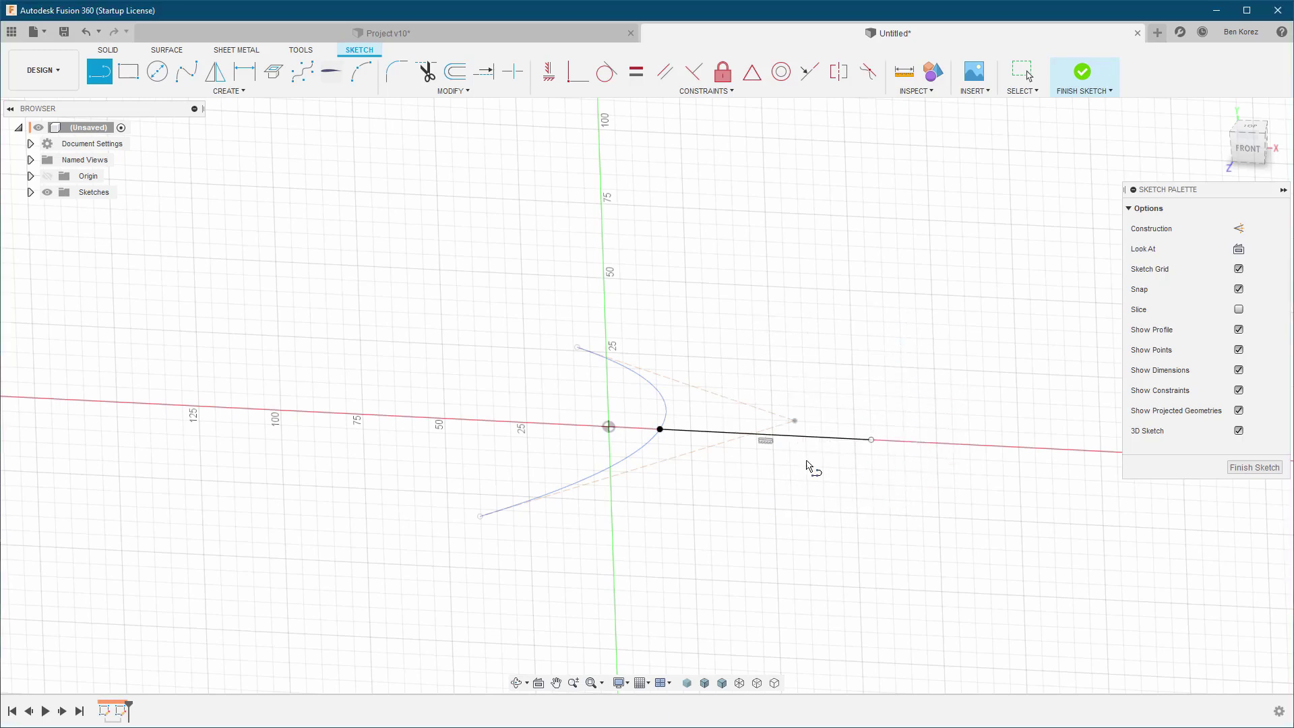
{"action": "left_click", "coordinate": [1077, 80]}
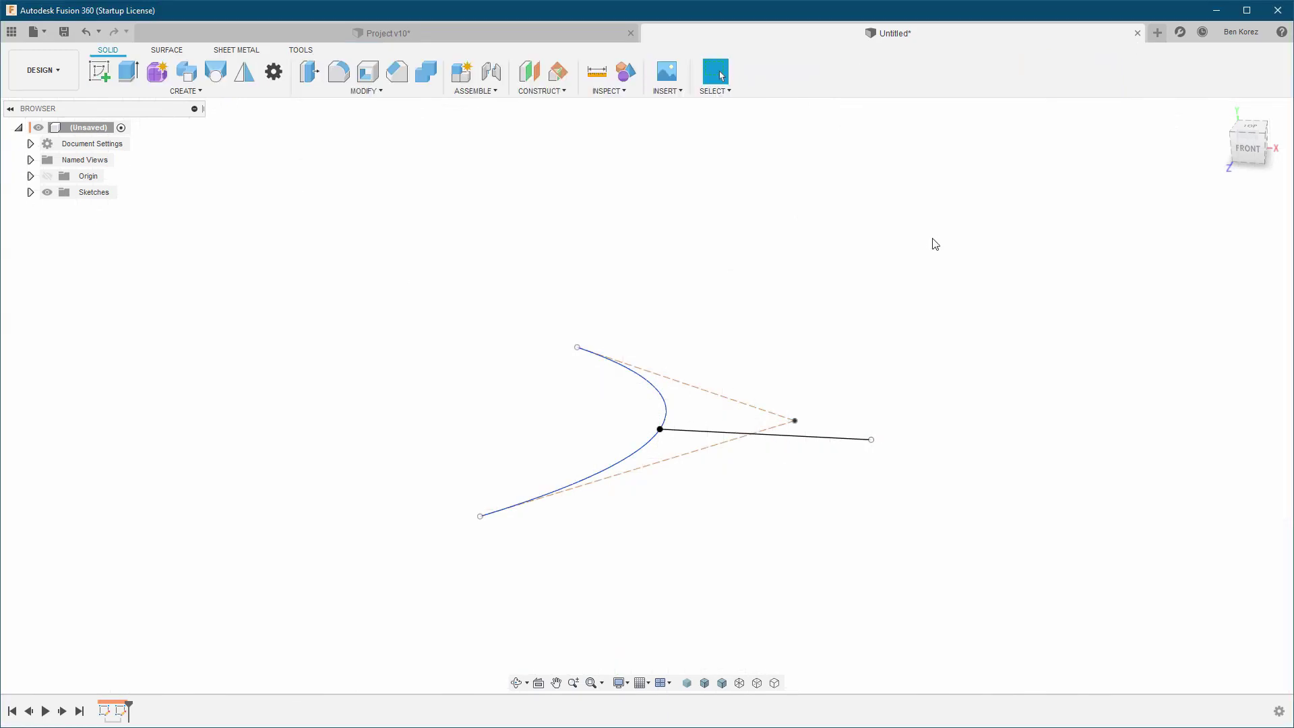
{"action": "left_click", "coordinate": [167, 51]}
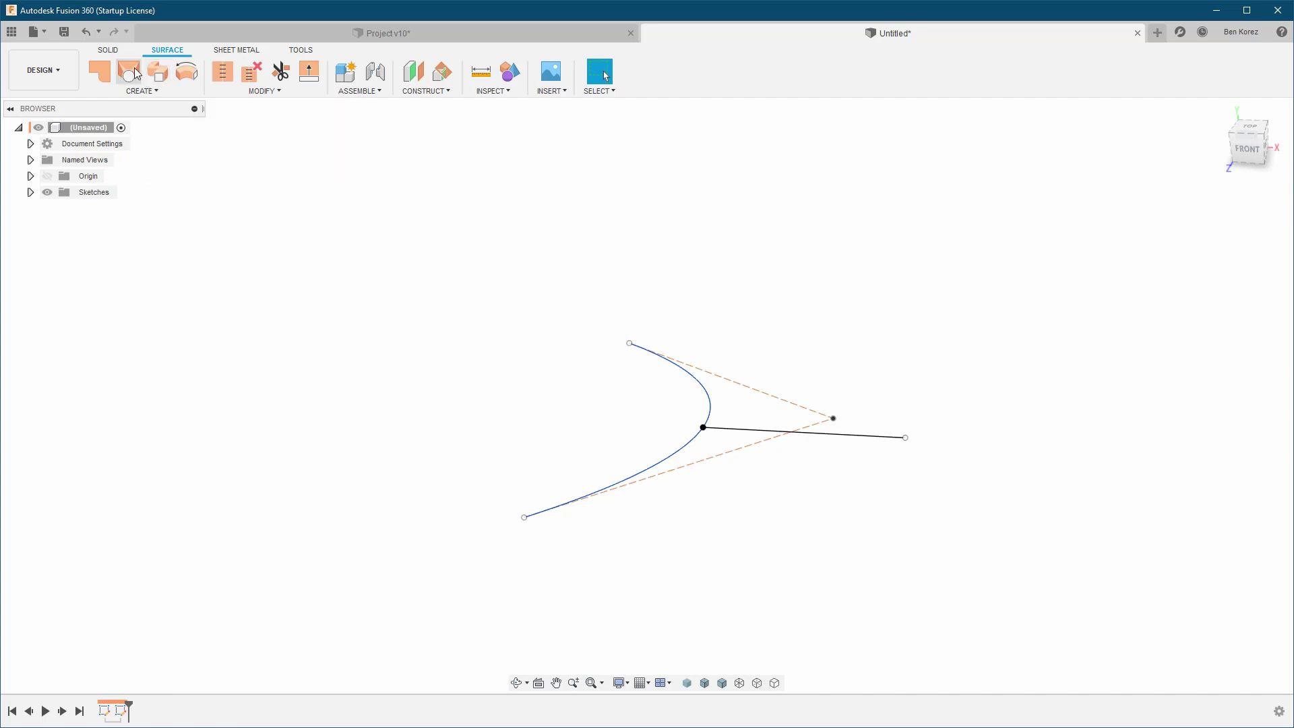
{"action": "left_click", "coordinate": [111, 50]}
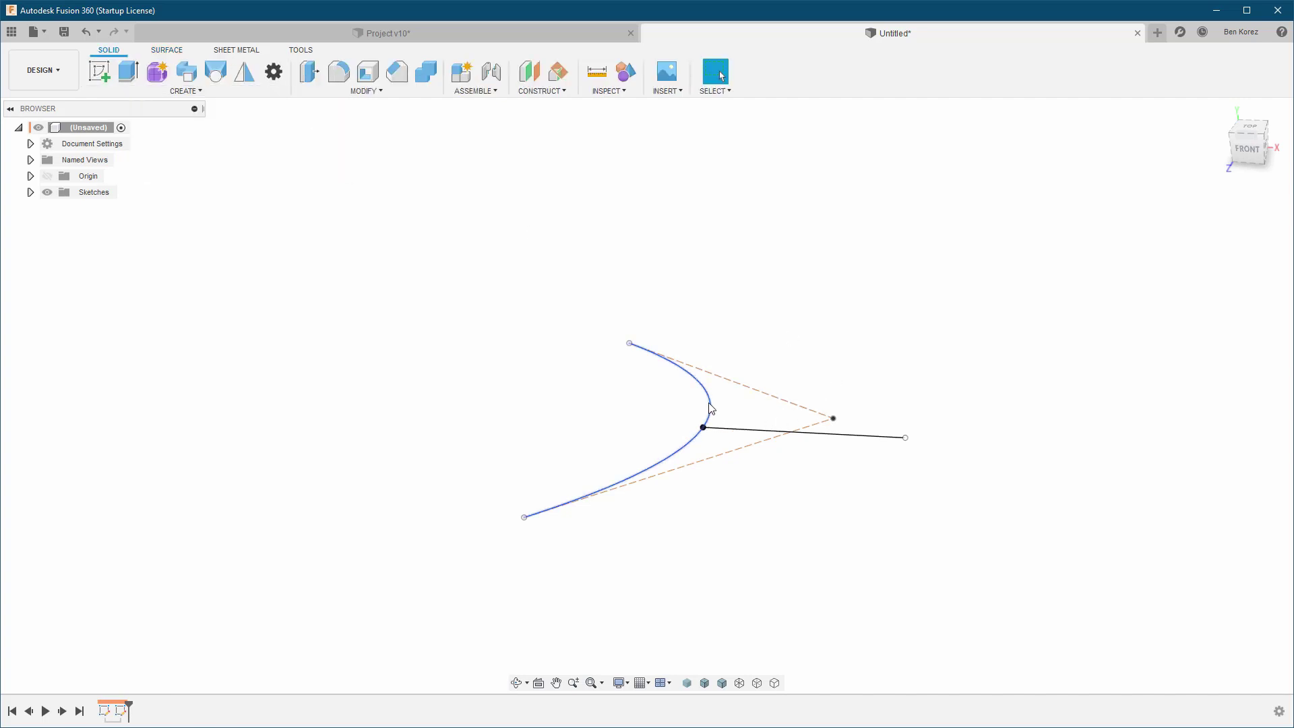